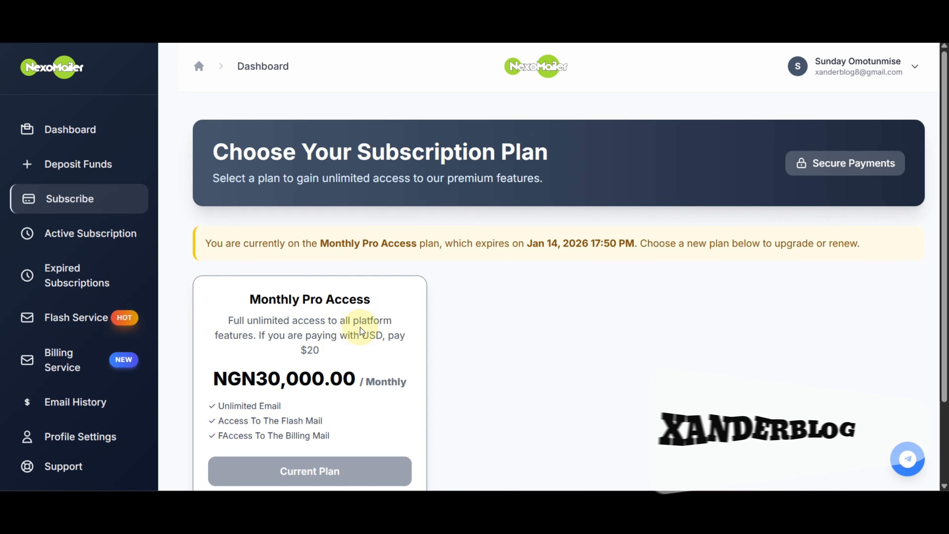
Show the active Monthly Pro Access plan, billed monthly, running Dec 14, 2025 to Jan 14, 2026
scroll(360, 328, down, 2)
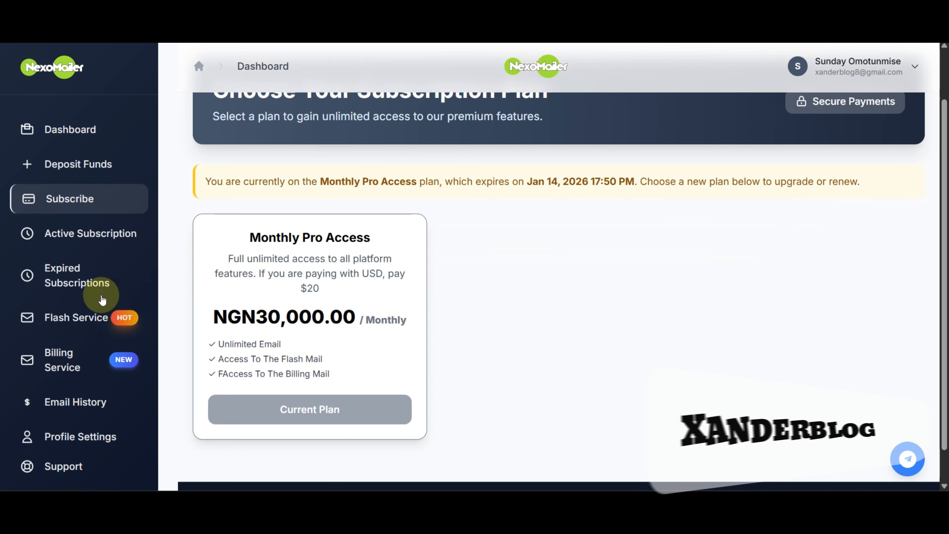
click(96, 235)
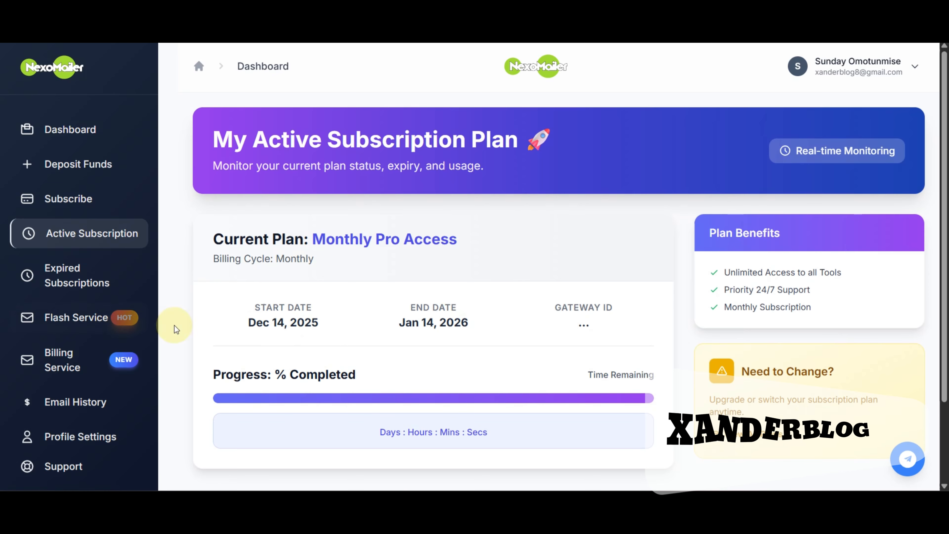
Review the expired Monthly Pro Access plan (Dec 14, 2025–Jan 14, 2026), then open Billing Service's wallet choices
click(91, 287)
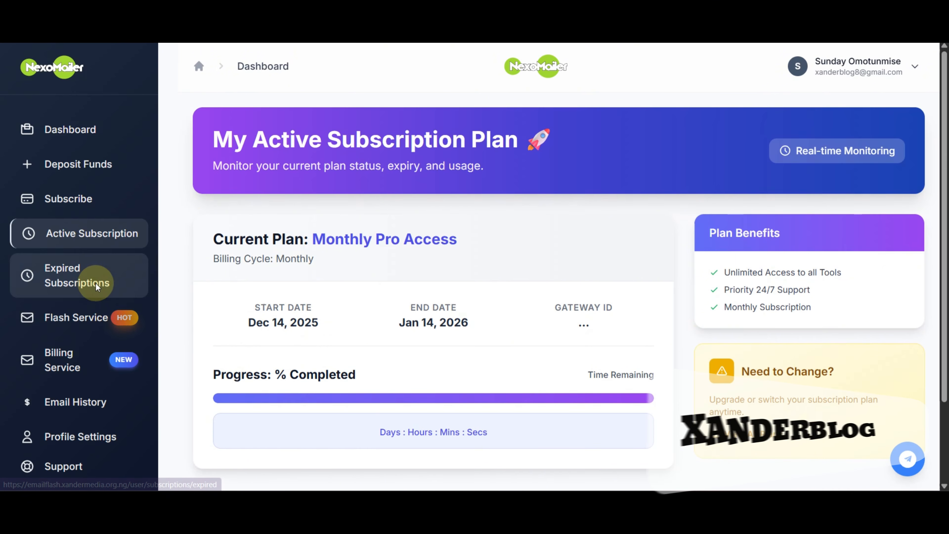
scroll(623, 291, down, 3)
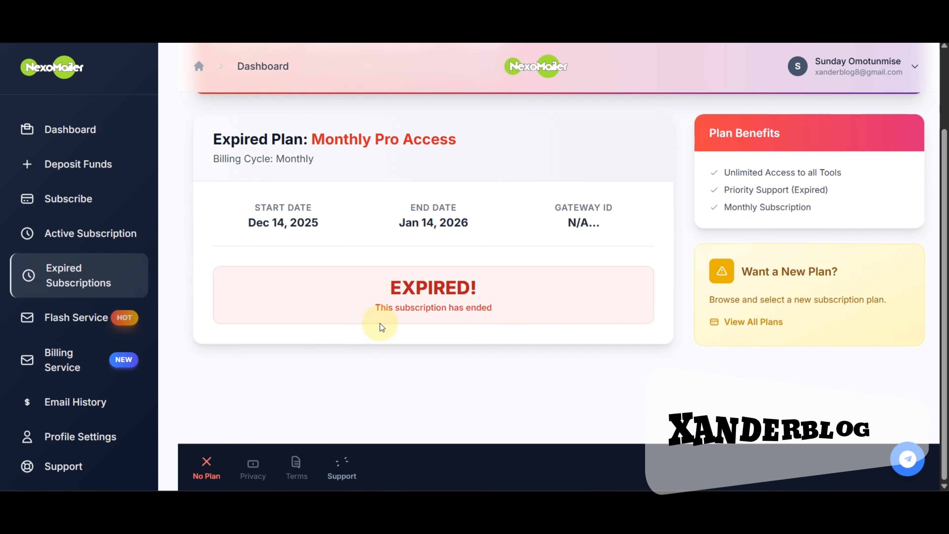
scroll(379, 328, up, 3)
scroll(446, 383, down, 3)
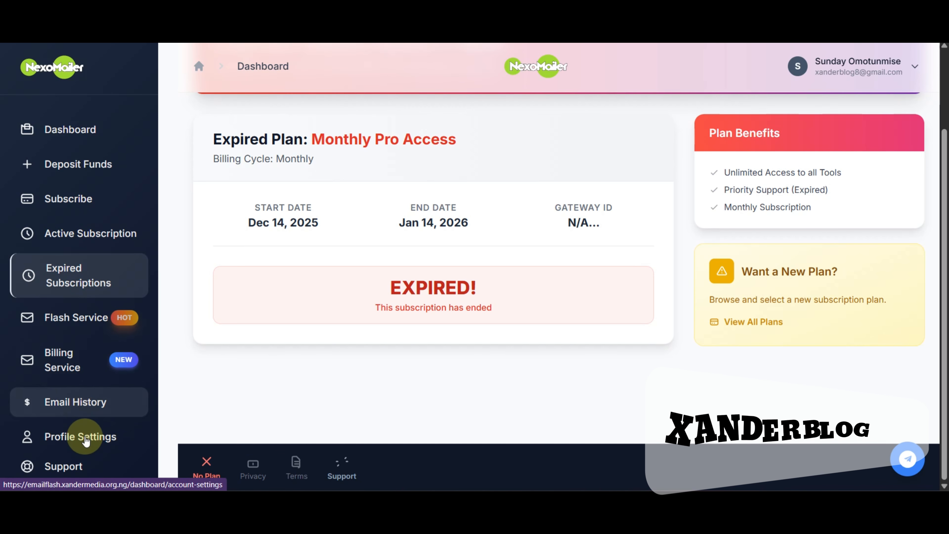
scroll(436, 295, up, 3)
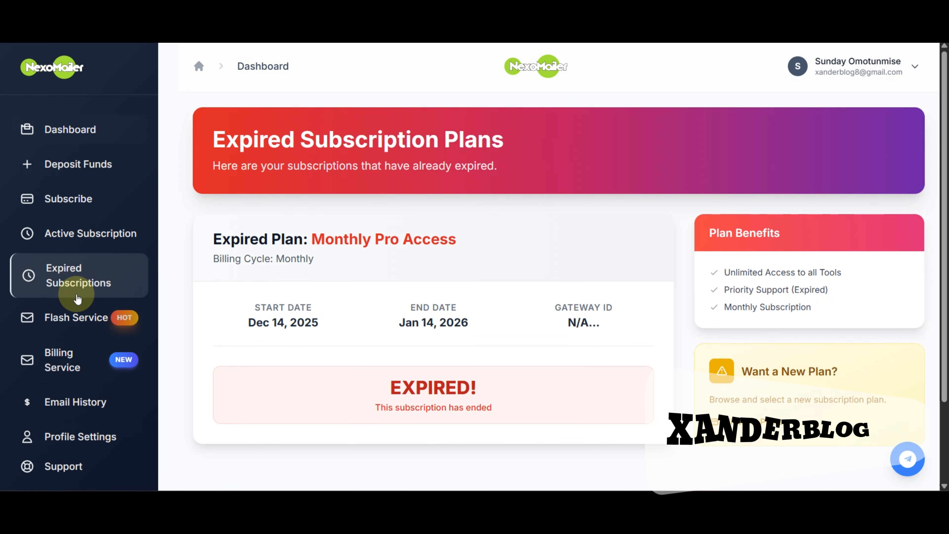
click(68, 357)
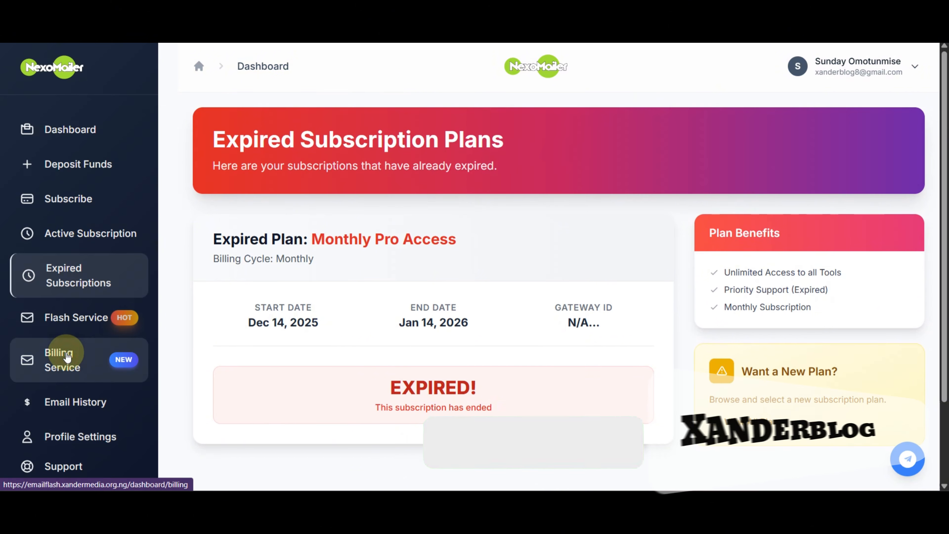
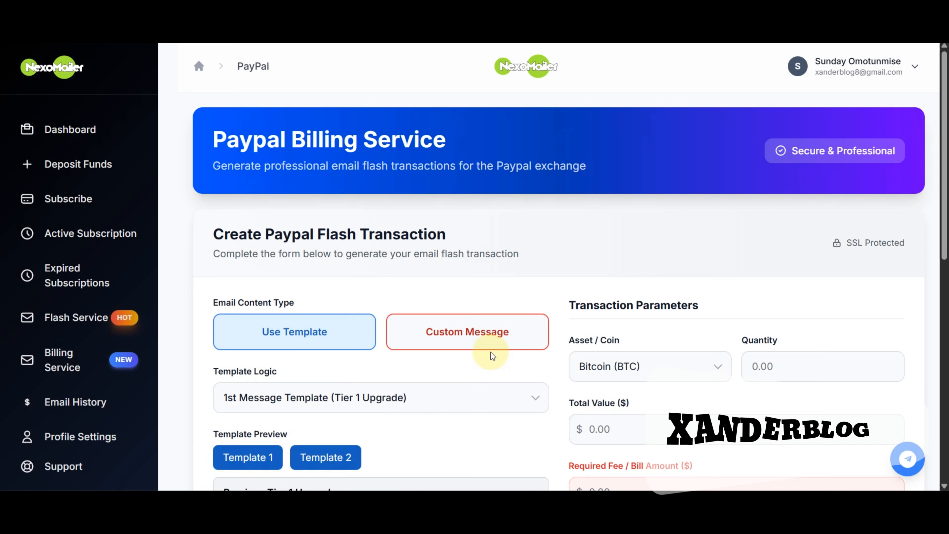
Scroll the Subscribe page to the current Monthly Pro Access plan at NGN30,000.00, expiring Jan 14, 2026
scroll(236, 275, down, 2)
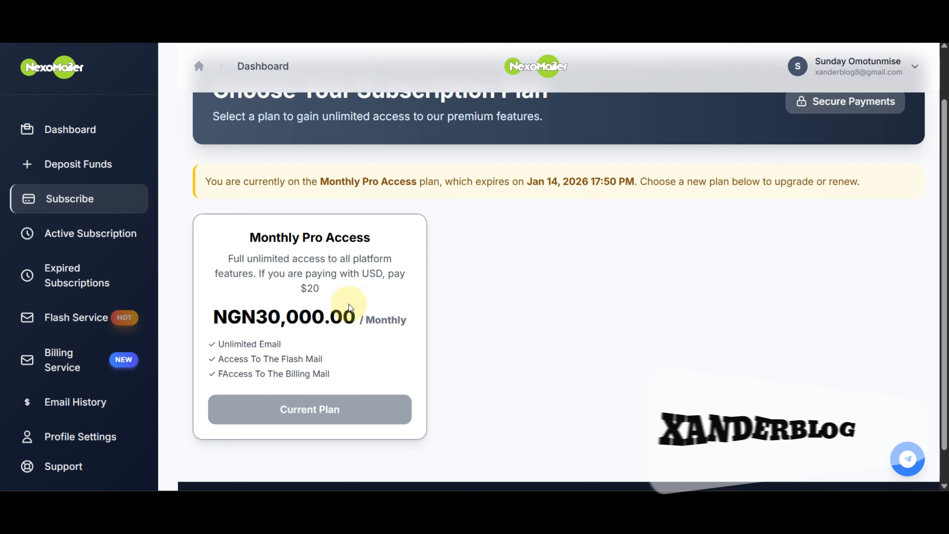
scroll(374, 305, down, 2)
scroll(411, 302, up, 4)
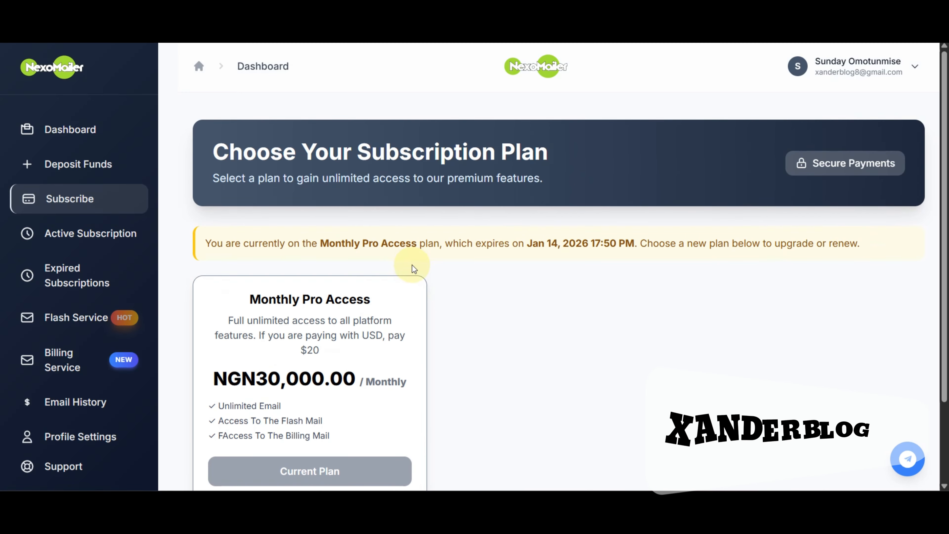
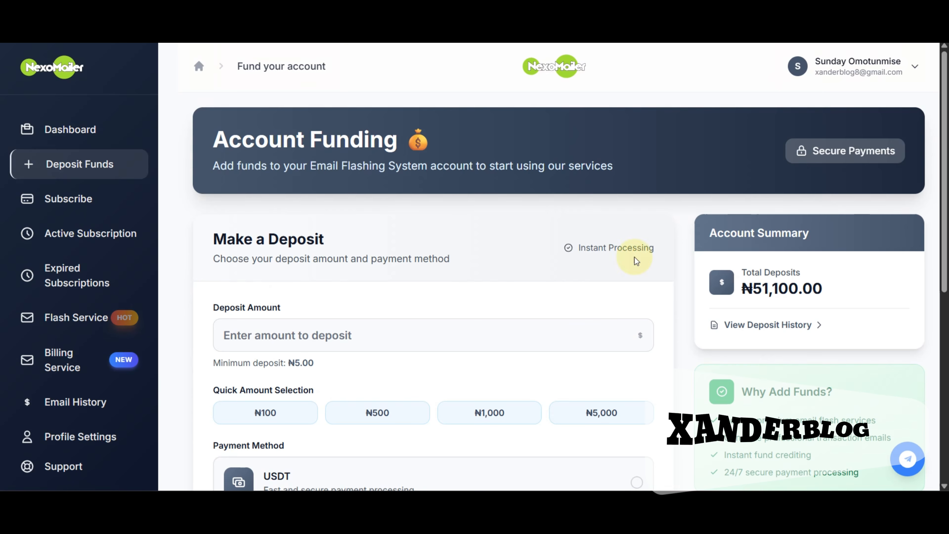
Pick USDT as the payment method and the ₦100 quick amount, then proceed to payment
scroll(409, 264, down, 3)
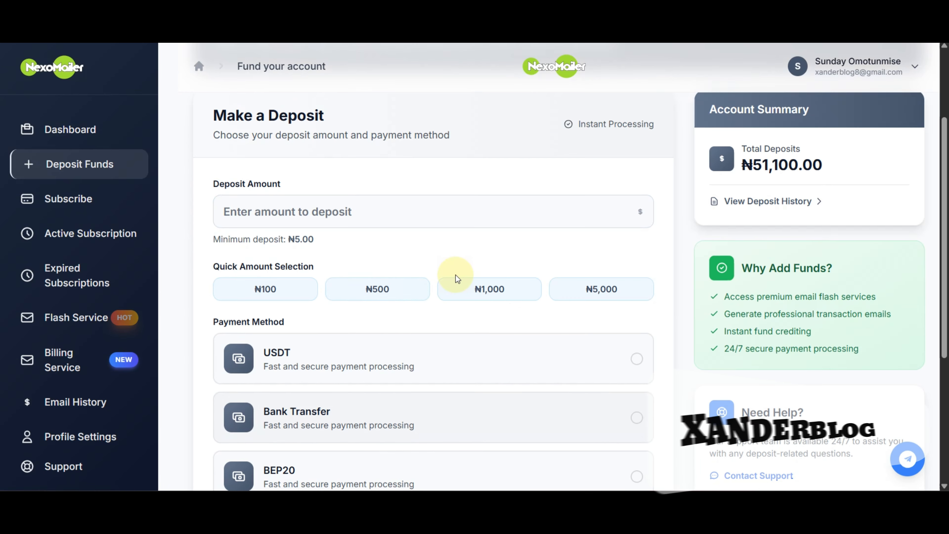
scroll(523, 318, up, 2)
scroll(339, 318, down, 4)
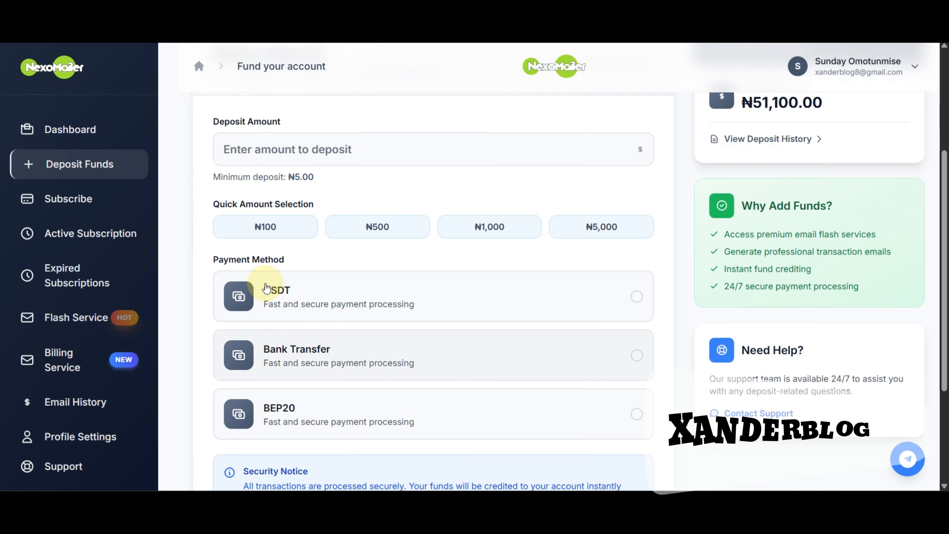
click(270, 294)
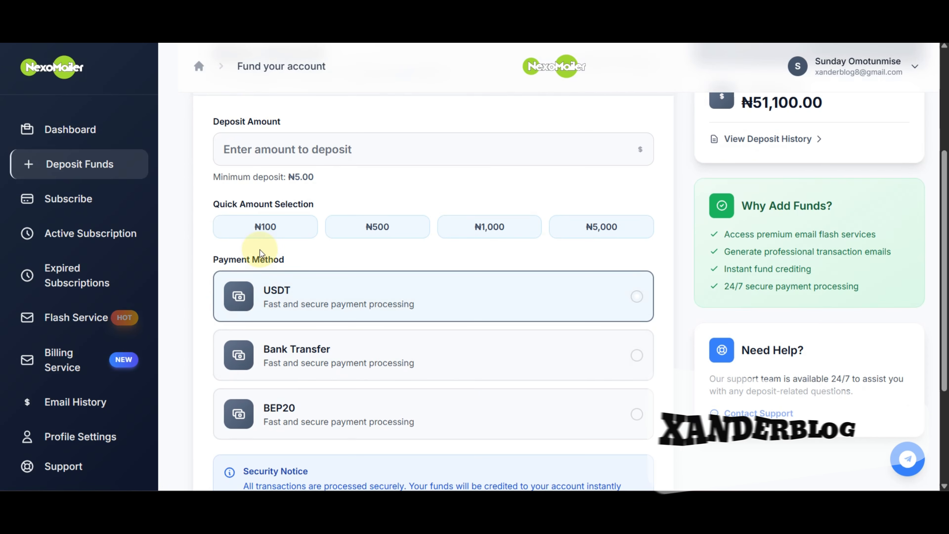
click(265, 226)
scroll(417, 385, up, 3)
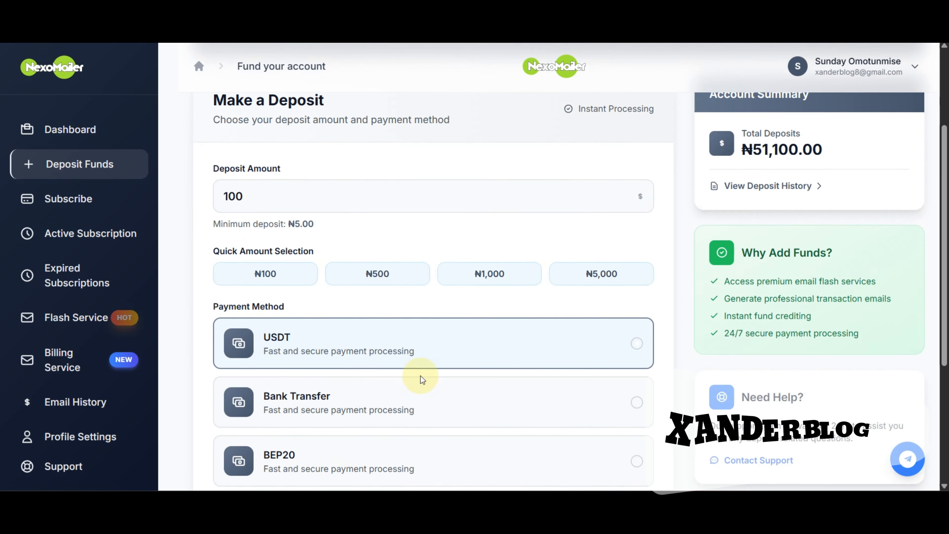
scroll(552, 365, down, 3)
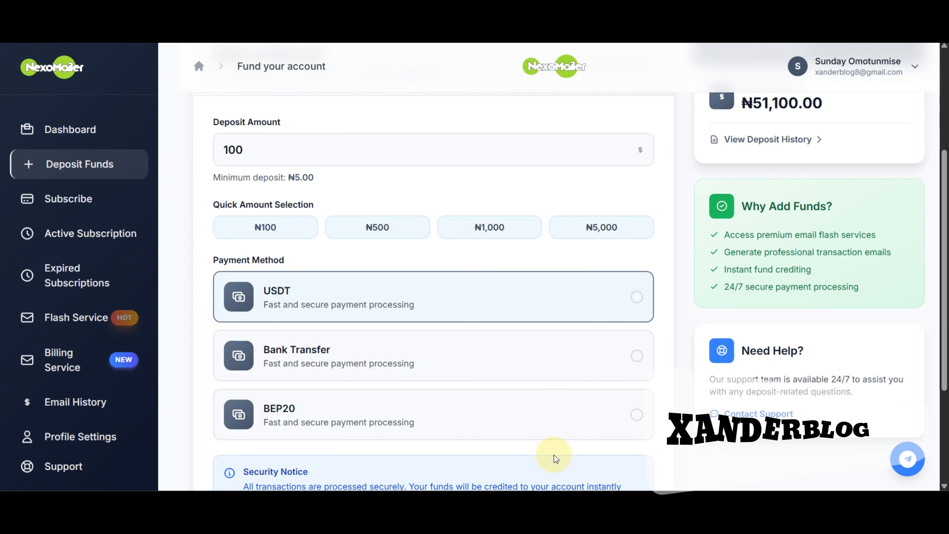
scroll(554, 455, down, 4)
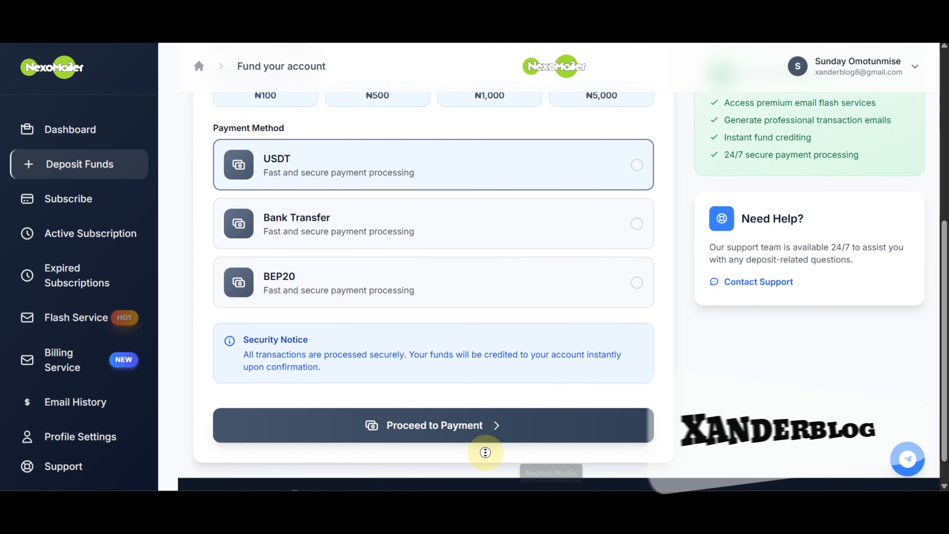
click(475, 446)
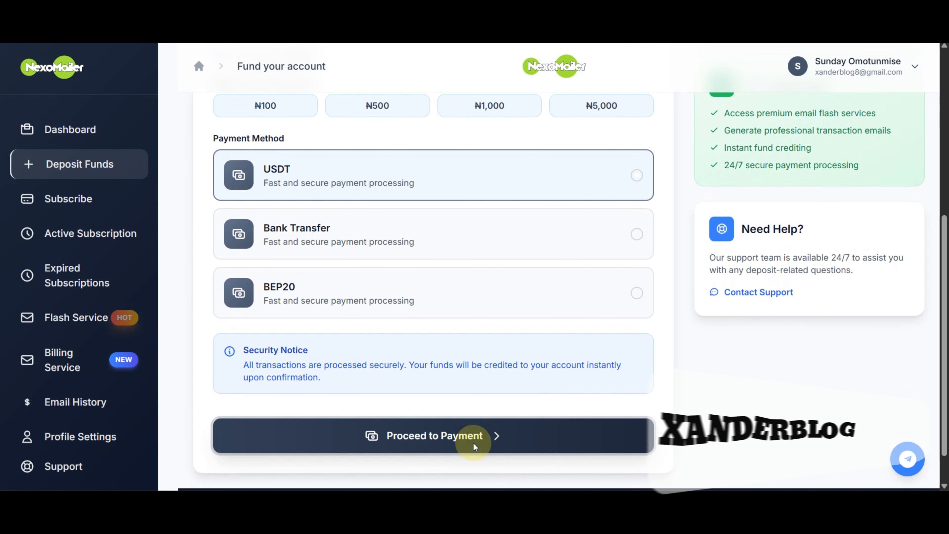
Copy the TRC20 USDT wallet address for the ₦100 payment
scroll(549, 258, down, 7)
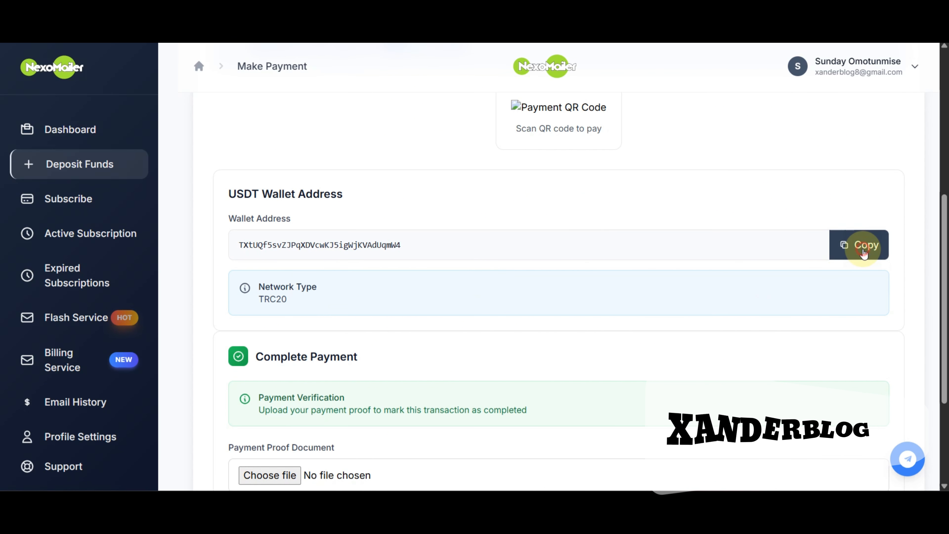
click(856, 243)
scroll(377, 275, down, 1)
scroll(386, 284, down, 4)
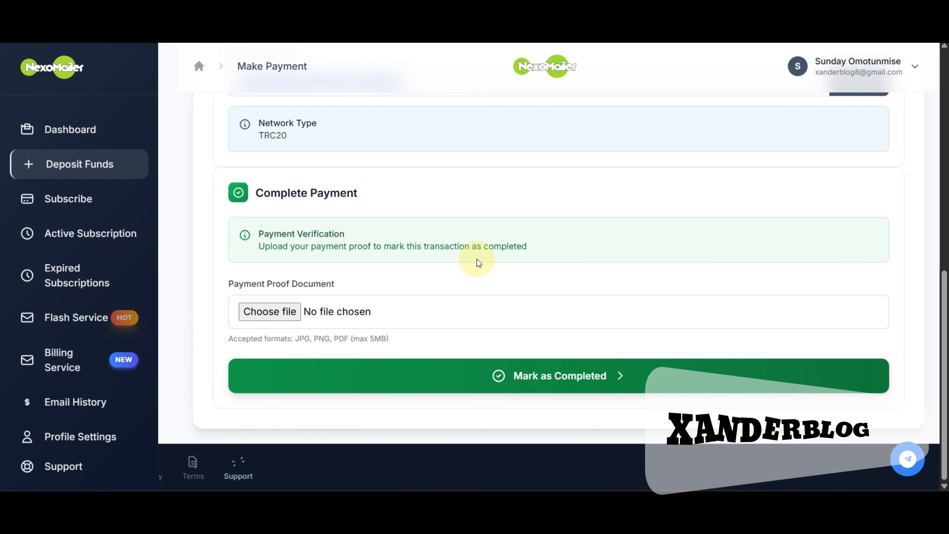
Look over the payment instructions, then return to the Dashboard overview
scroll(492, 295, up, 7)
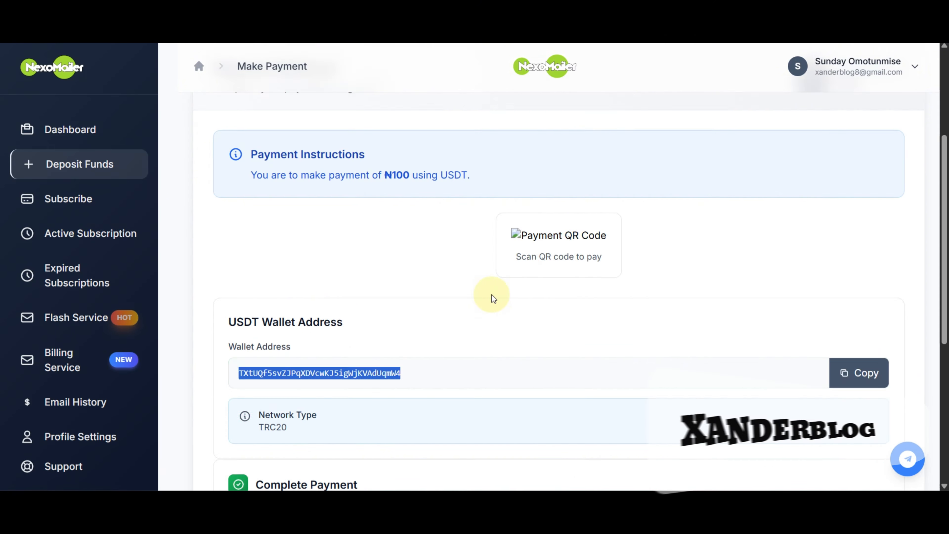
scroll(492, 295, up, 2)
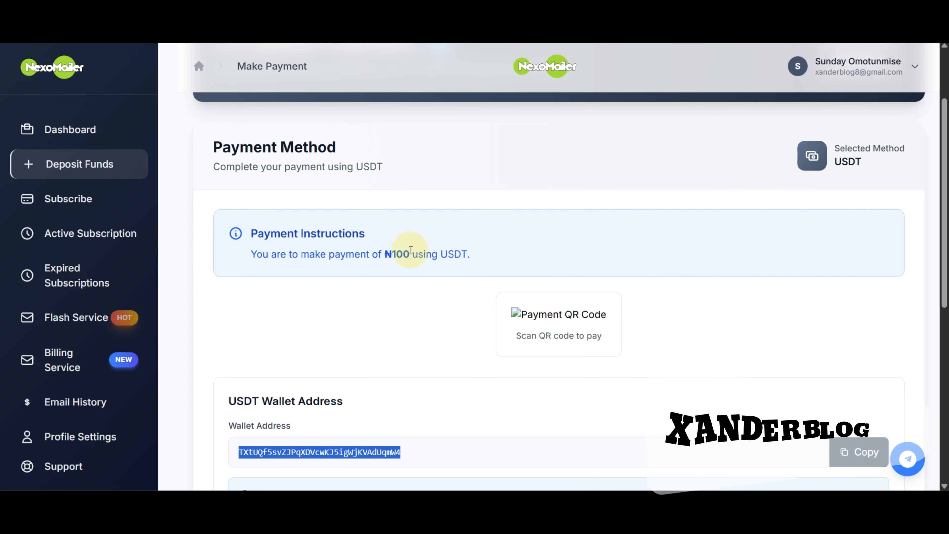
scroll(424, 250, up, 2)
scroll(434, 256, down, 8)
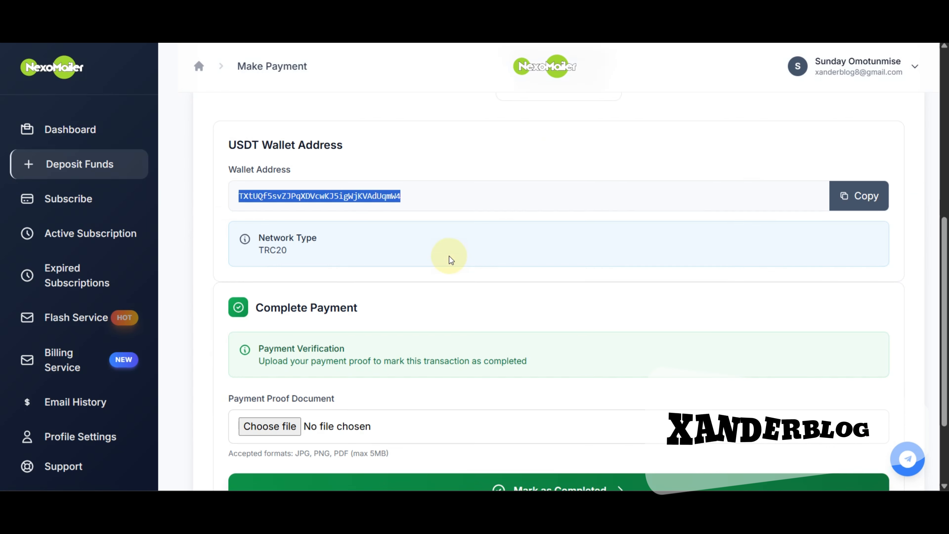
scroll(454, 261, up, 1)
scroll(457, 260, down, 4)
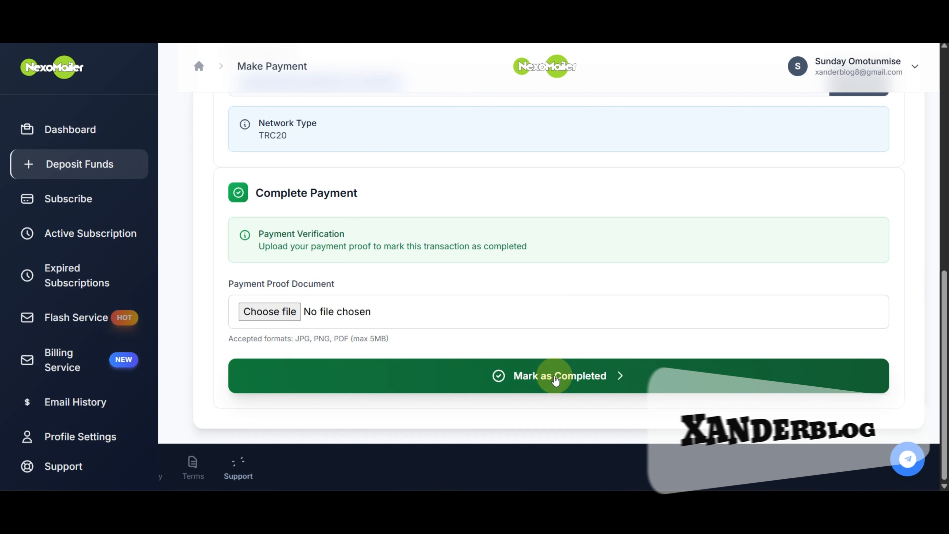
click(64, 130)
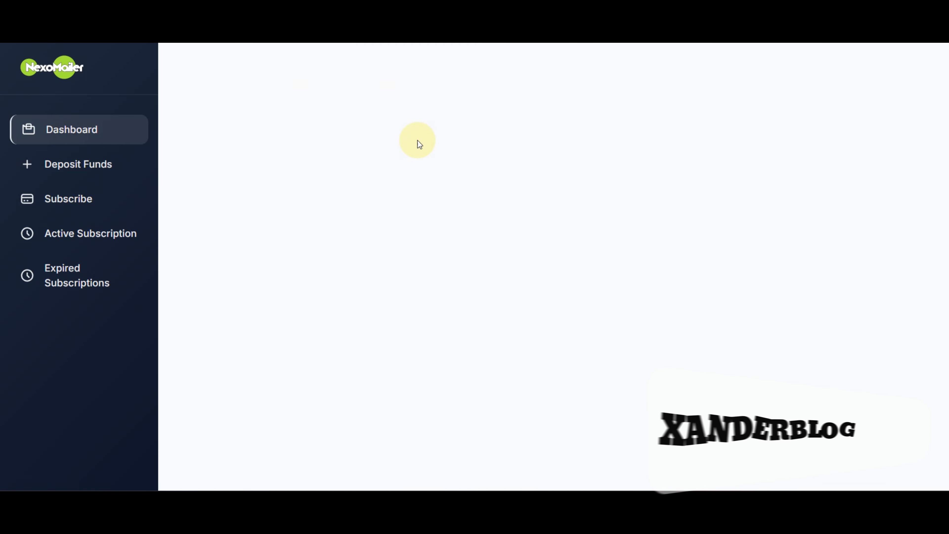
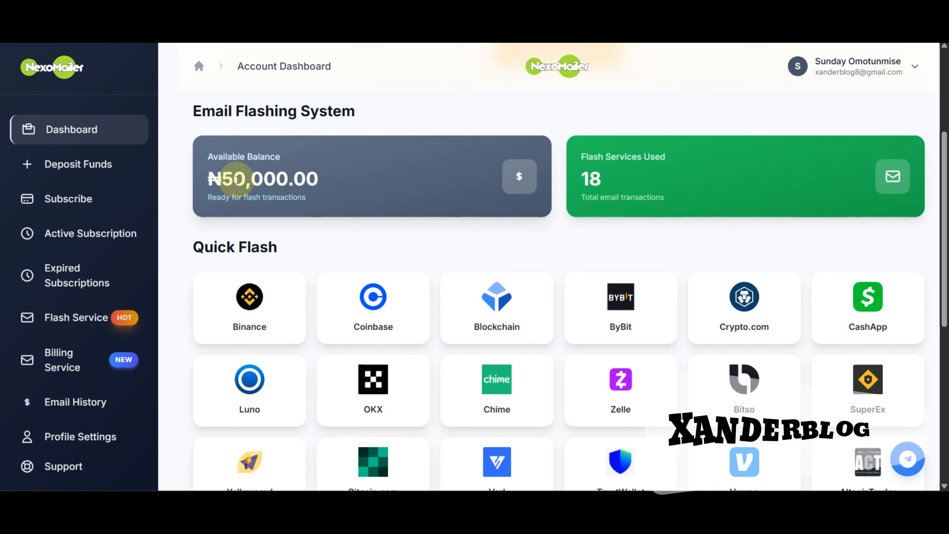
Go from the dashboard to the subscription plan choices
scroll(497, 226, up, 3)
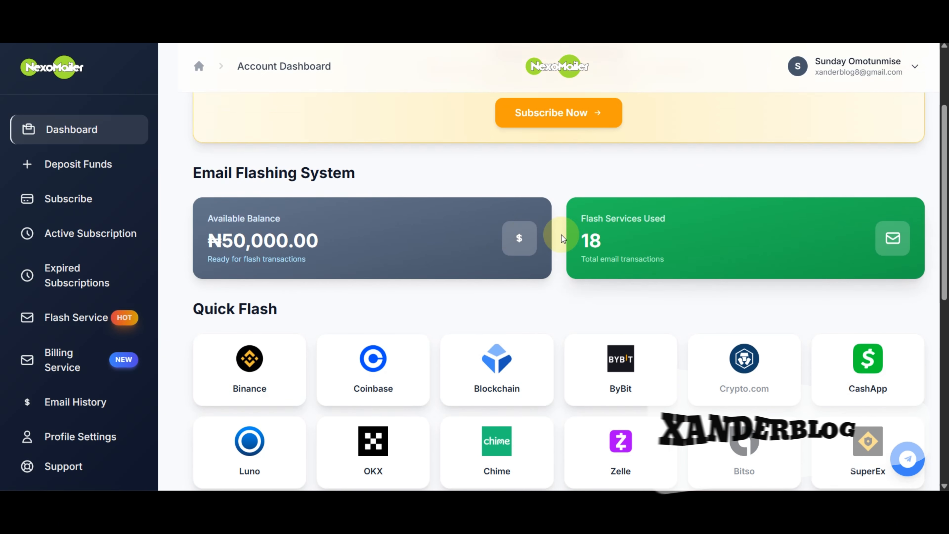
scroll(552, 298, up, 1)
scroll(552, 298, down, 1)
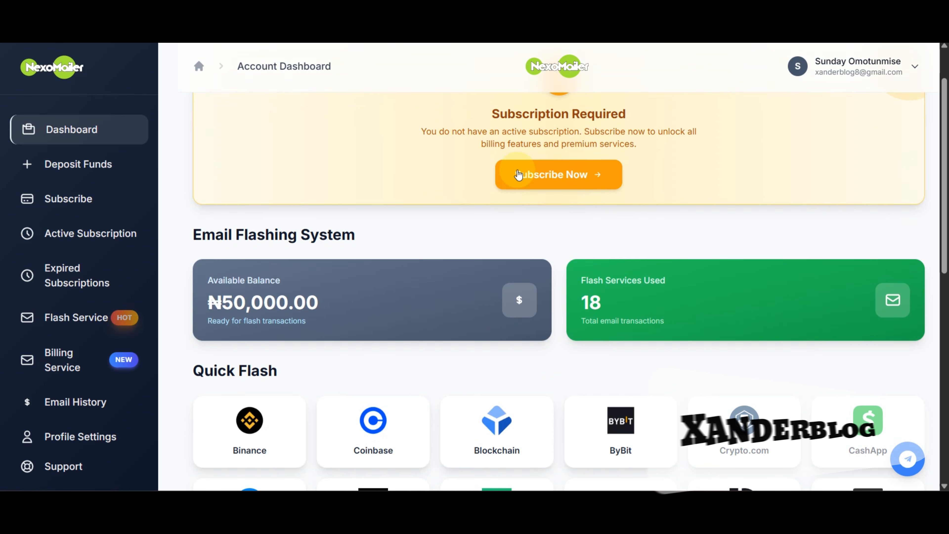
click(543, 176)
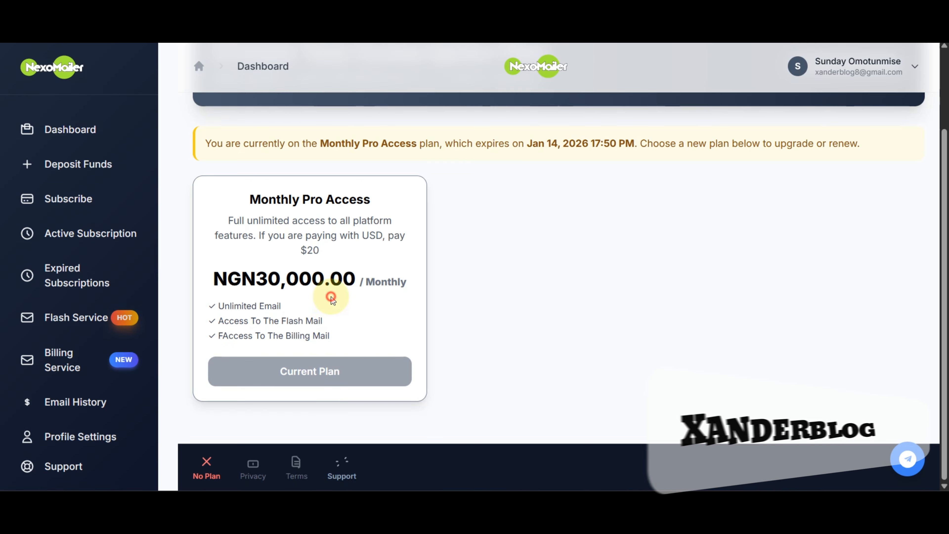
Start checkout for the NGN 30,000.00 Monthly Pro Access plan
scroll(328, 365, up, 2)
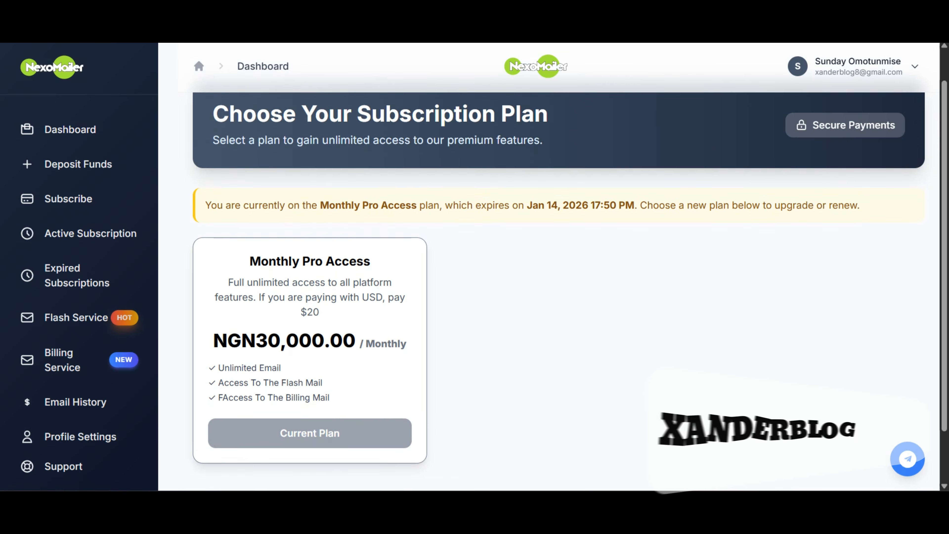
scroll(549, 267, down, 2)
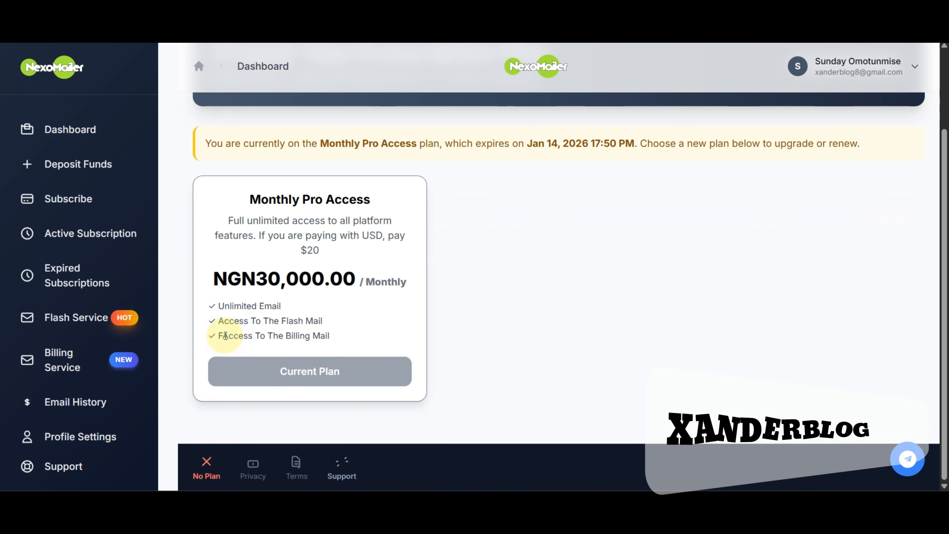
click(288, 371)
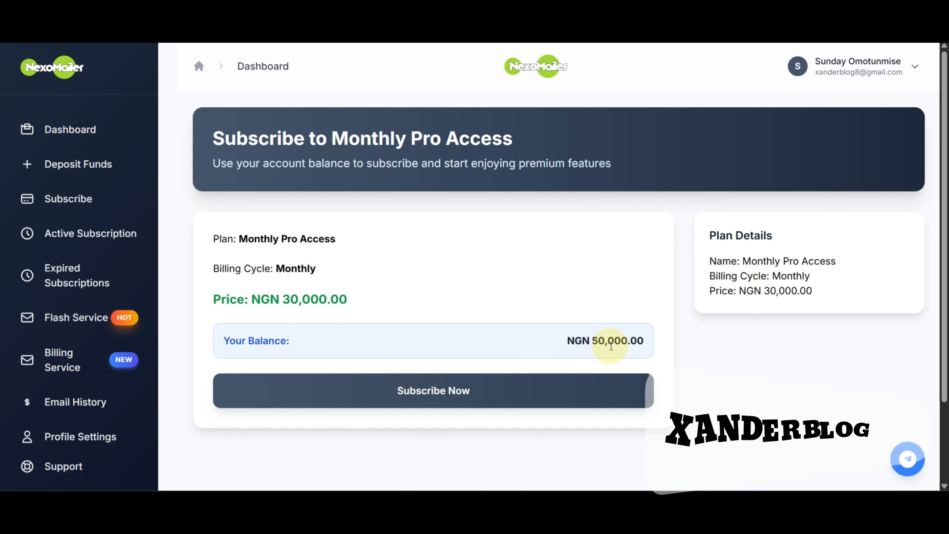
Pay the NGN 30,000.00 Monthly Pro Access price from the NGN 50,000.00 balance
click(342, 398)
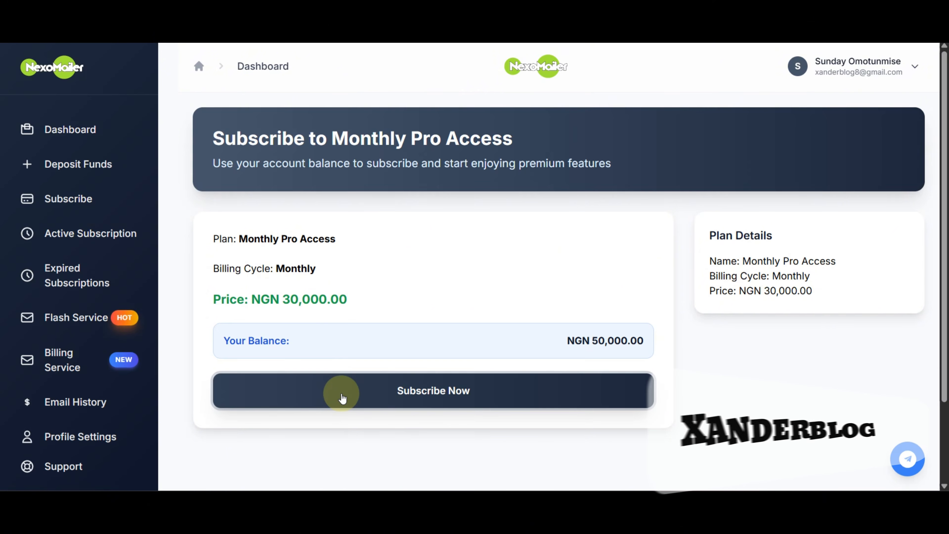
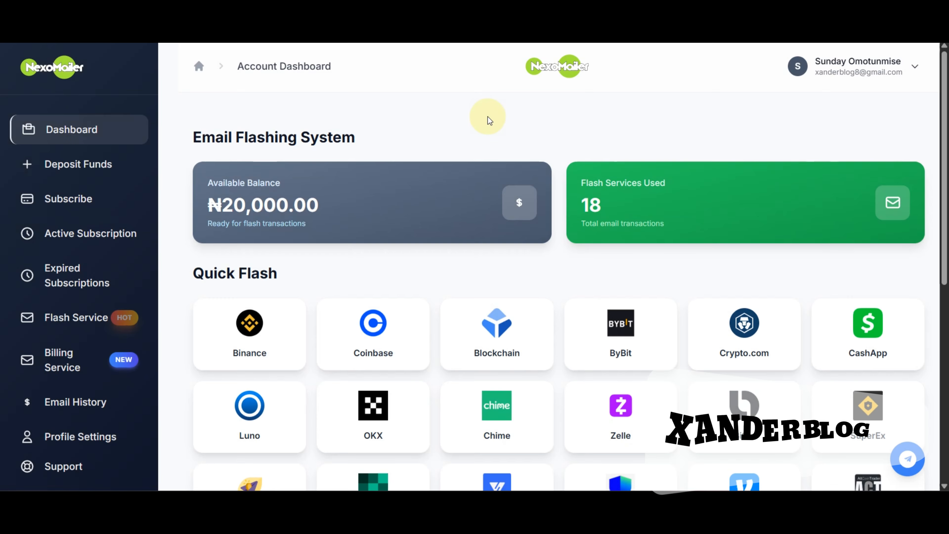
scroll(485, 148, down, 8)
scroll(489, 121, up, 3)
scroll(533, 148, up, 3)
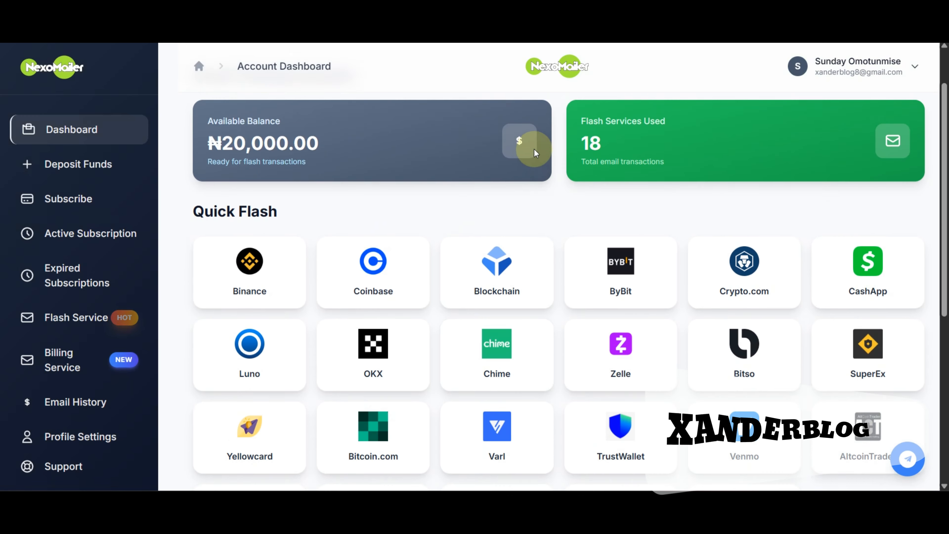
scroll(524, 292, down, 7)
scroll(542, 338, up, 5)
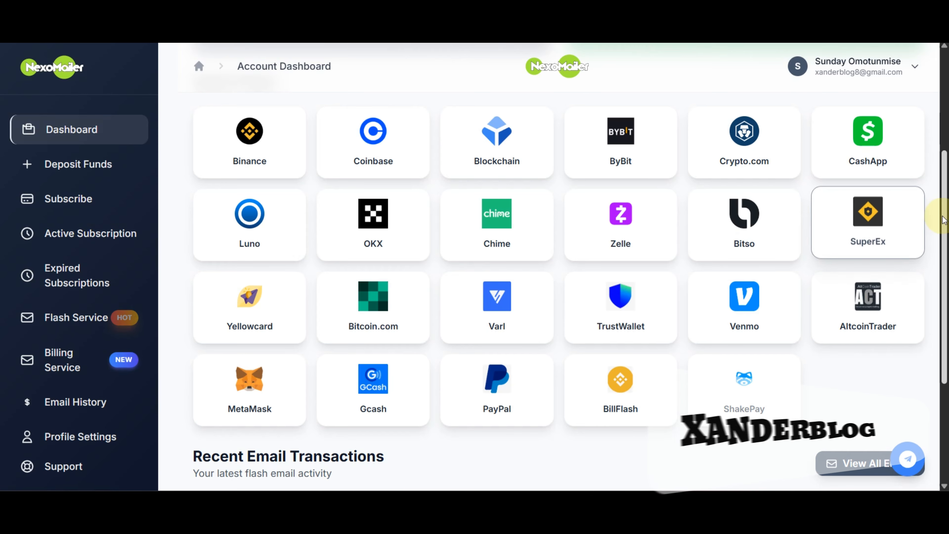
scroll(942, 209, down, 5)
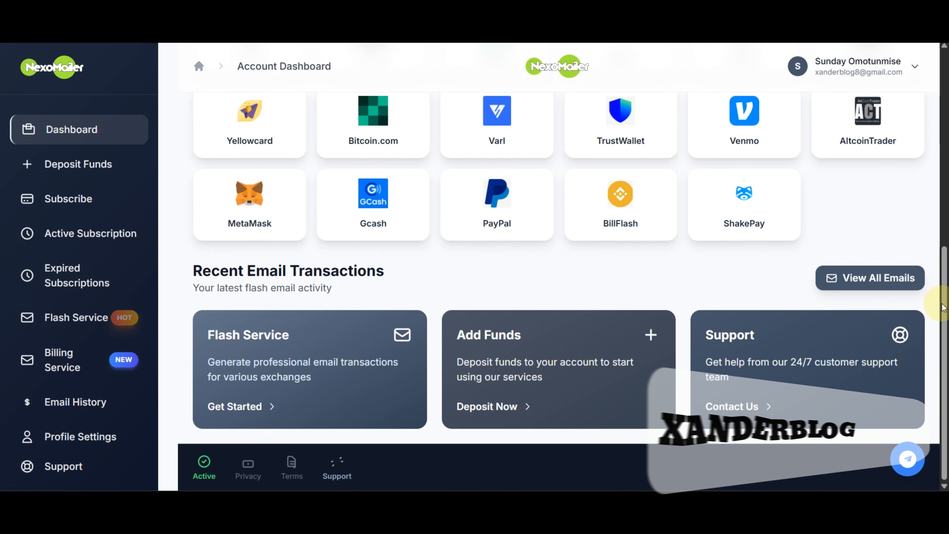
drag(944, 312, 943, 90)
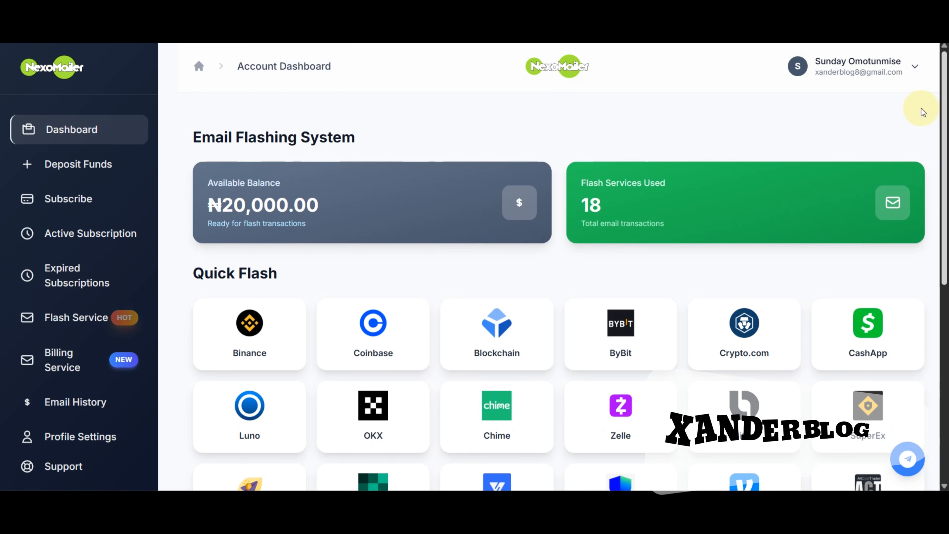
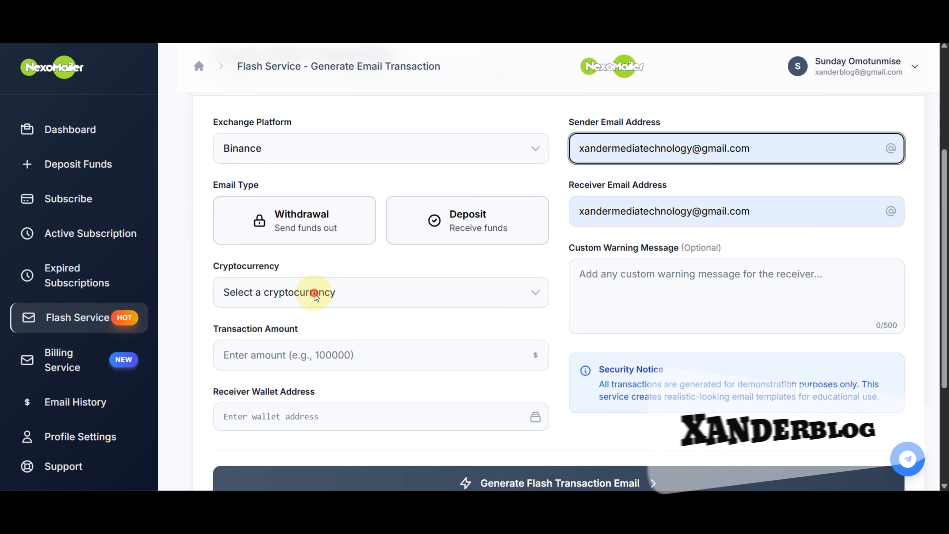
Choose Ripple (XRP) in the Cryptocurrency dropdown of the flash transaction form
click(312, 292)
click(286, 119)
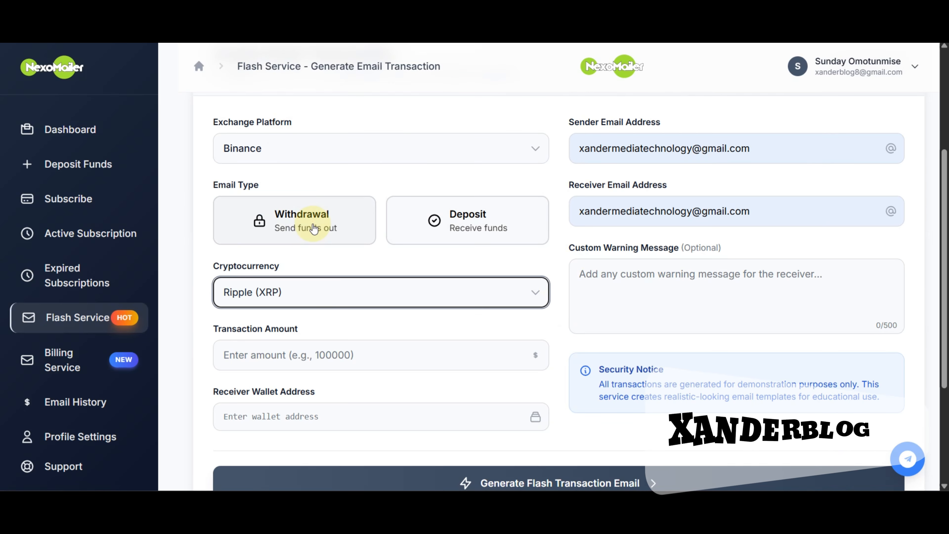
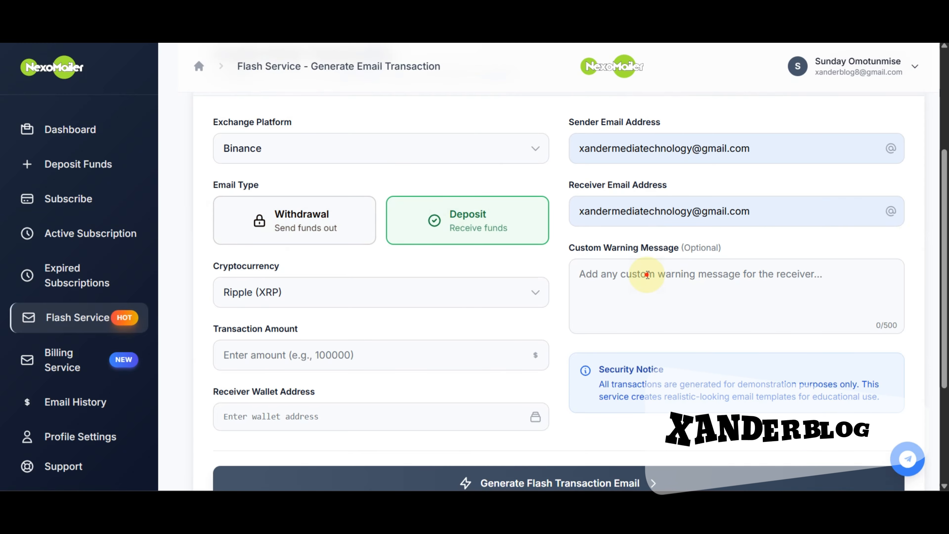
Enter 'fuhuthivhtivht' as the custom warning message for the receiver
click(647, 275)
text(fuhu)
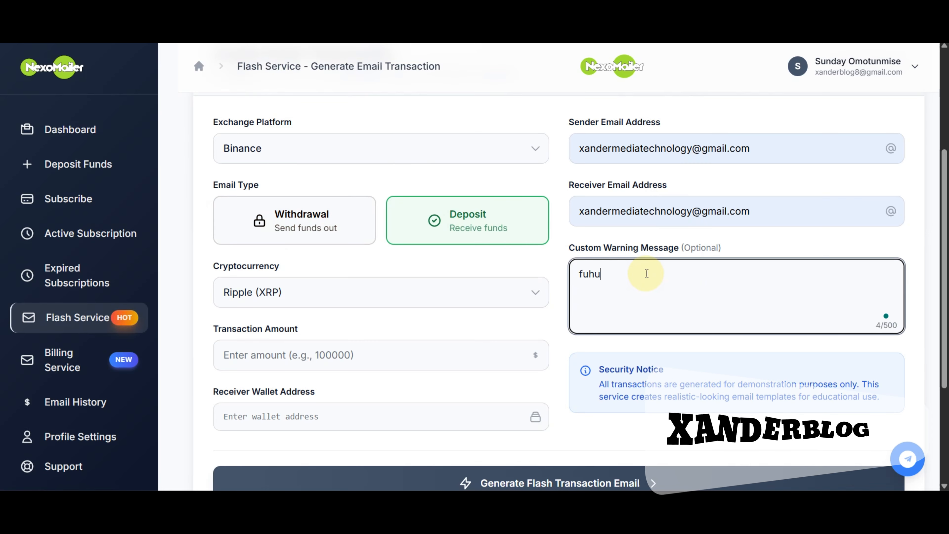
text(thivhtivht)
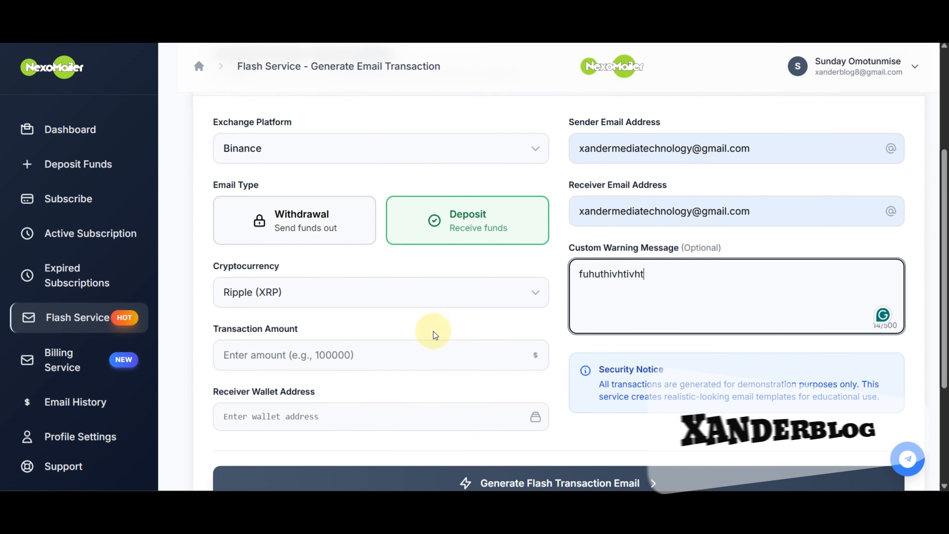
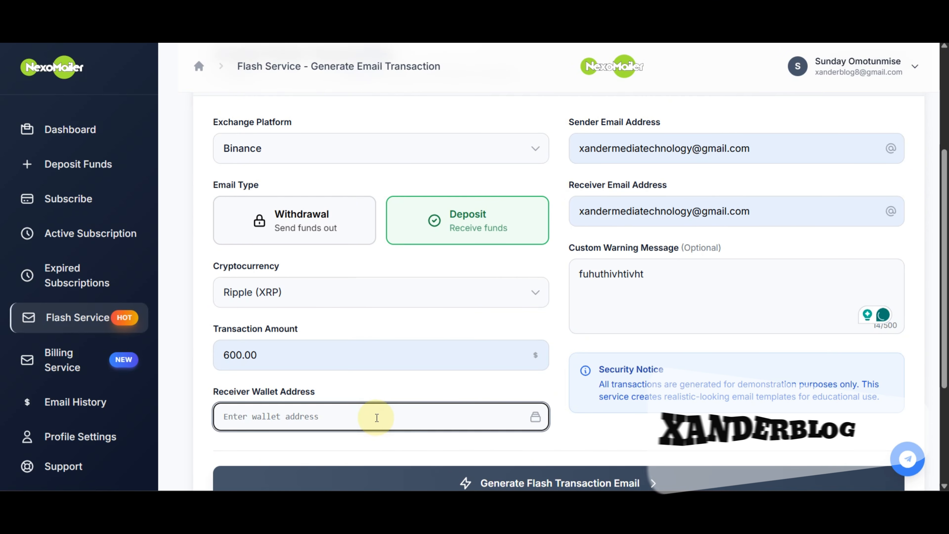
Enter the receiver's wallet address in the Receiver Wallet Address field, then scroll down to the Generate Flash Transaction Email button
text(ggb)
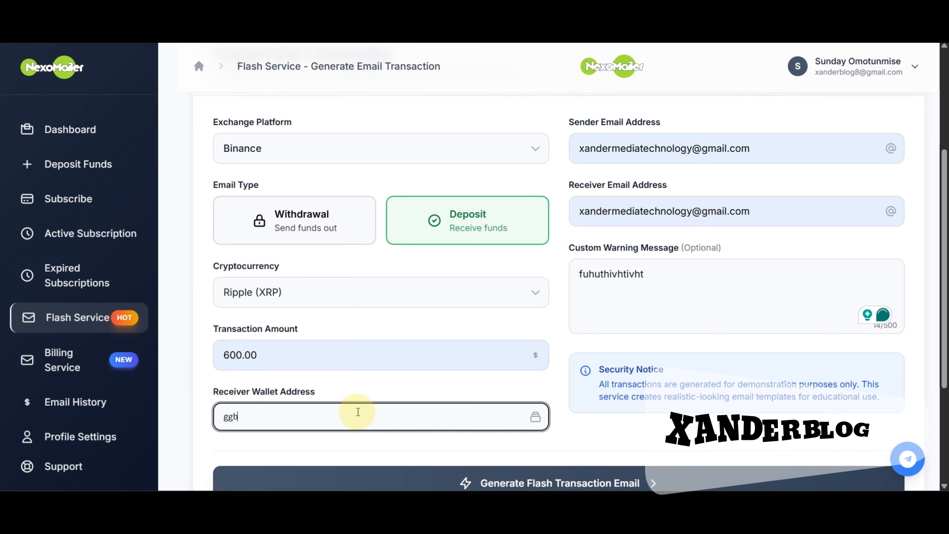
text(iorobjobjobjotj)
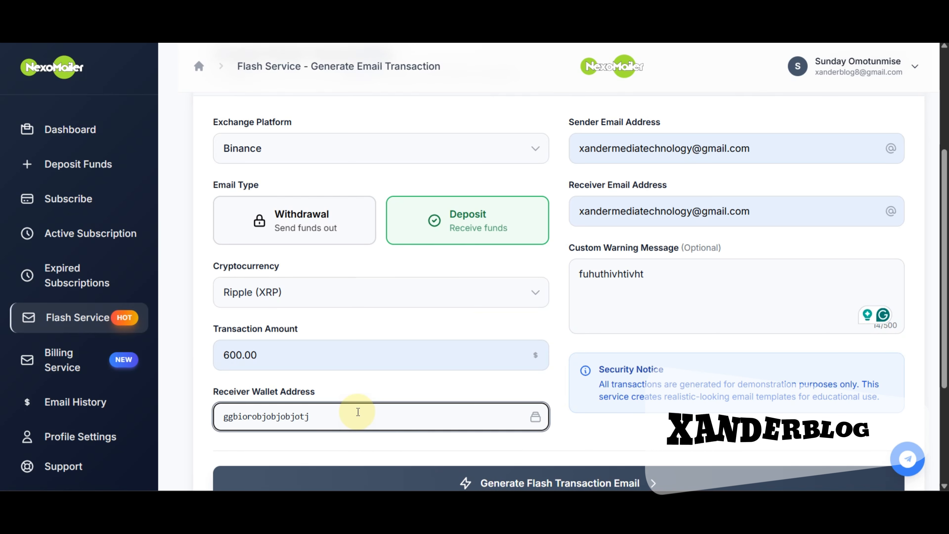
scroll(381, 340, up, 4)
scroll(562, 388, down, 5)
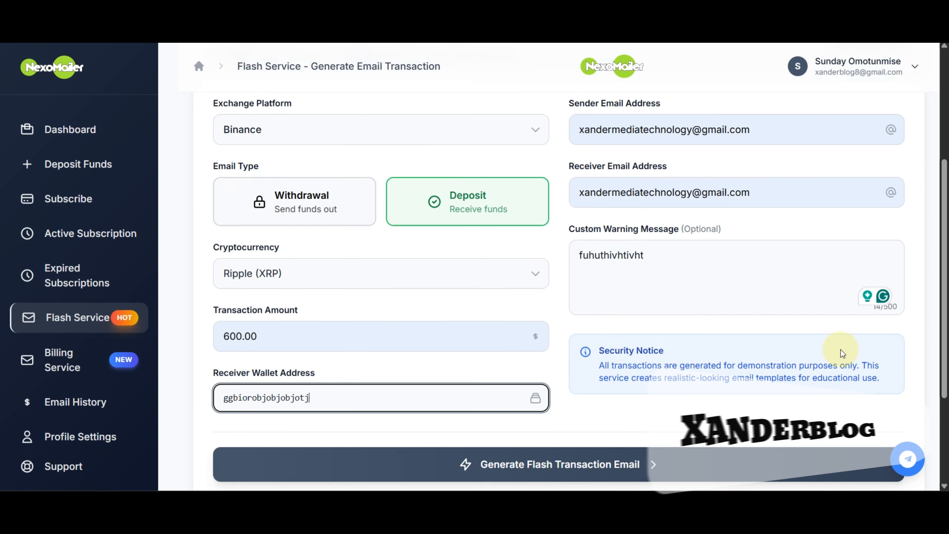
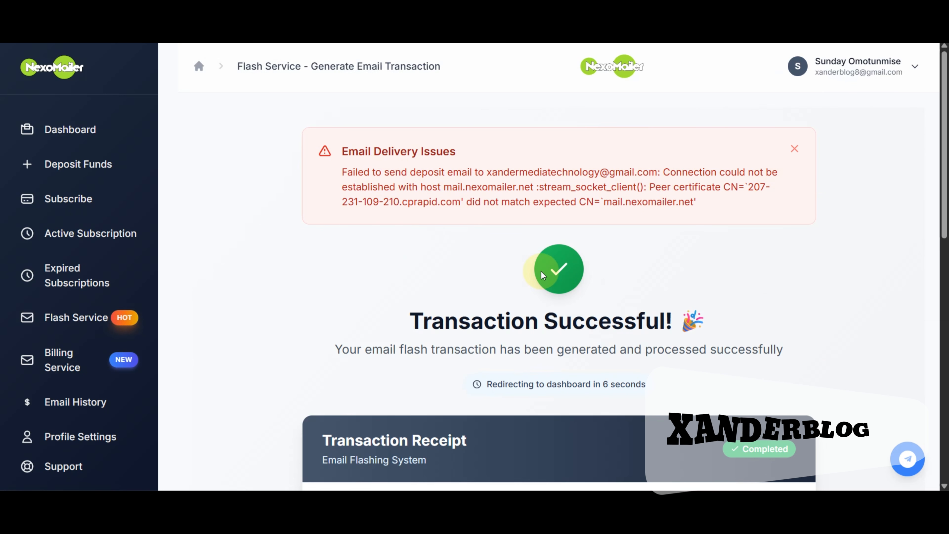
Scroll through the 600 XRP Binance transaction receipt and back up to the email delivery error alert
scroll(620, 217, down, 5)
scroll(528, 292, down, 5)
scroll(528, 292, up, 5)
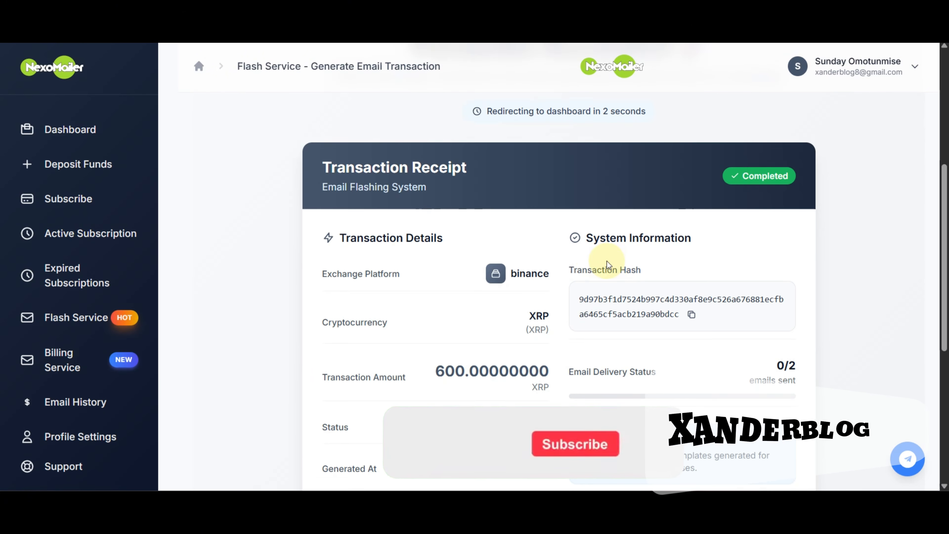
scroll(583, 258, up, 5)
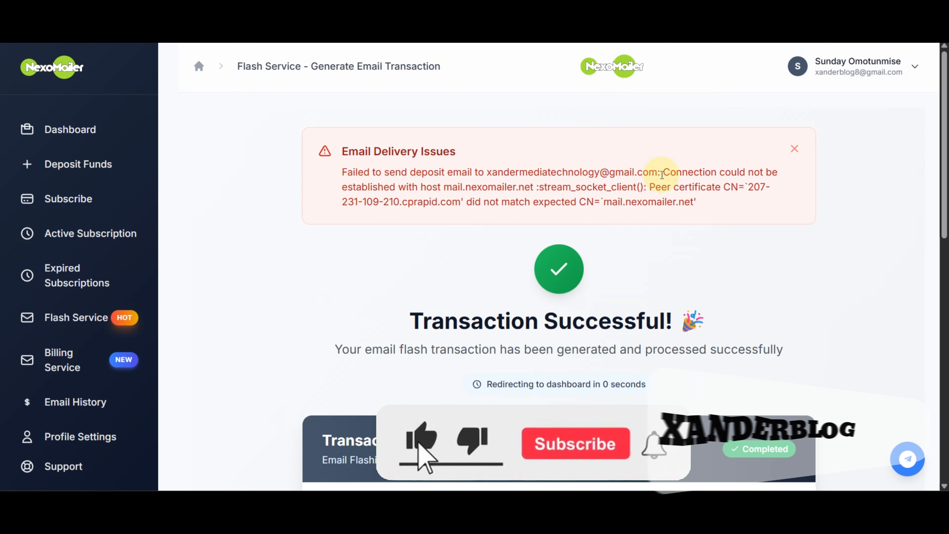
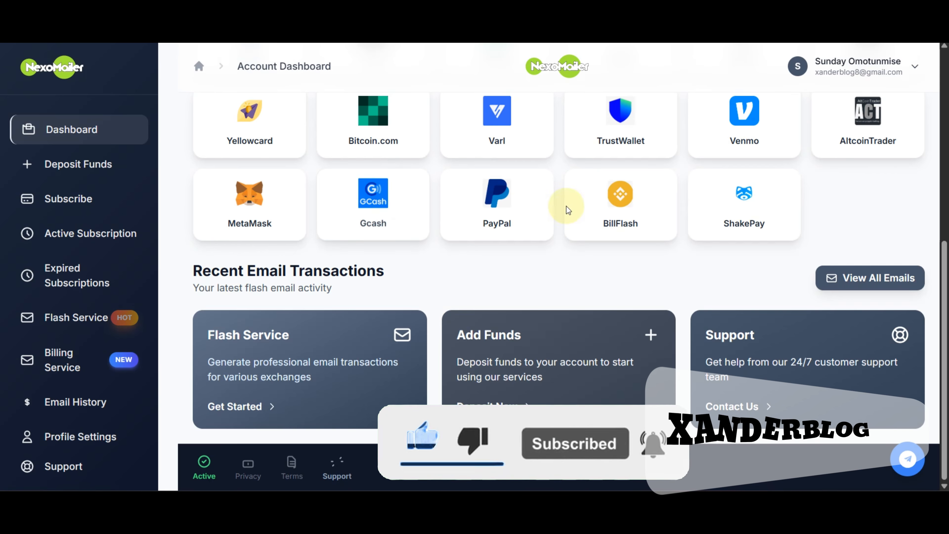
Scroll up to the dashboard's ₦20,000.00 Available Balance card and Quick Flash exchange list
scroll(591, 216, up, 1)
scroll(444, 237, up, 8)
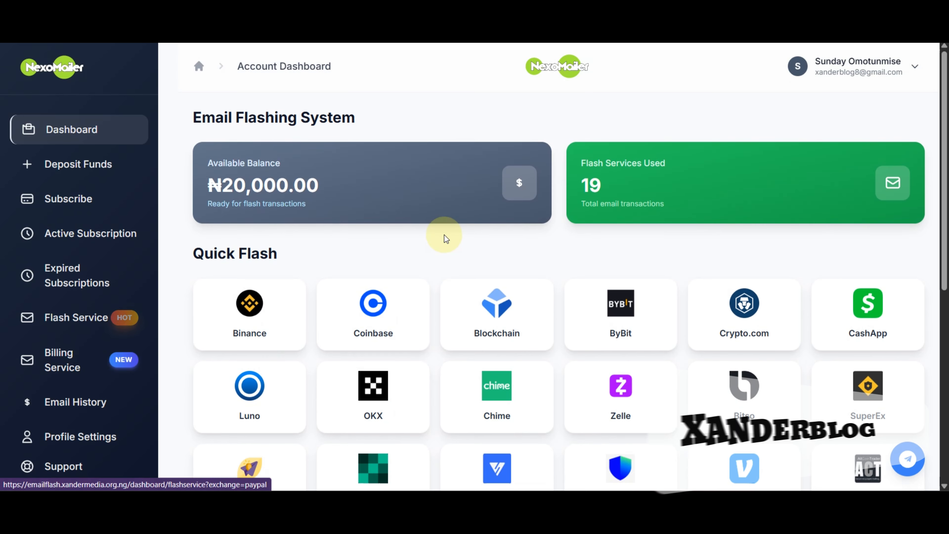
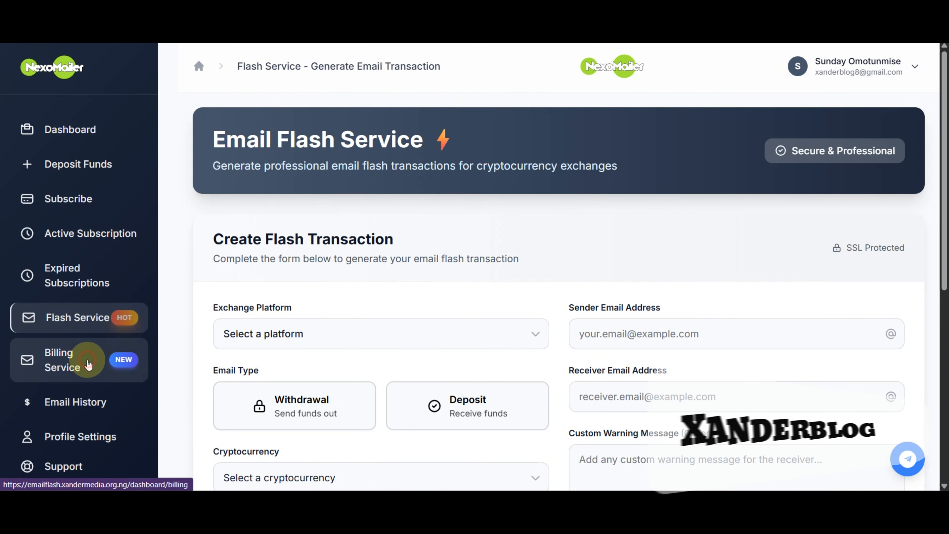
Go to the Billing Service page listing wallets to bill, such as Binance, Coinbase and PayPal
click(155, 329)
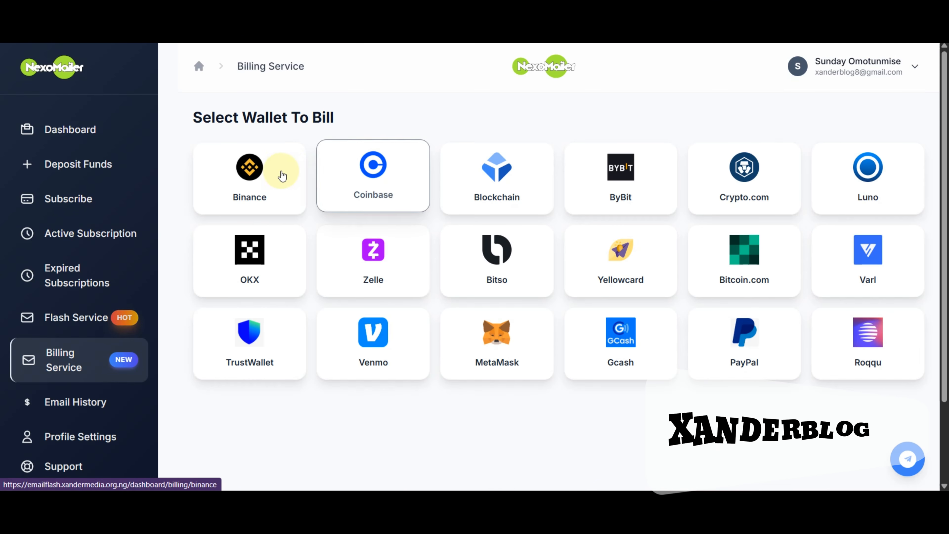
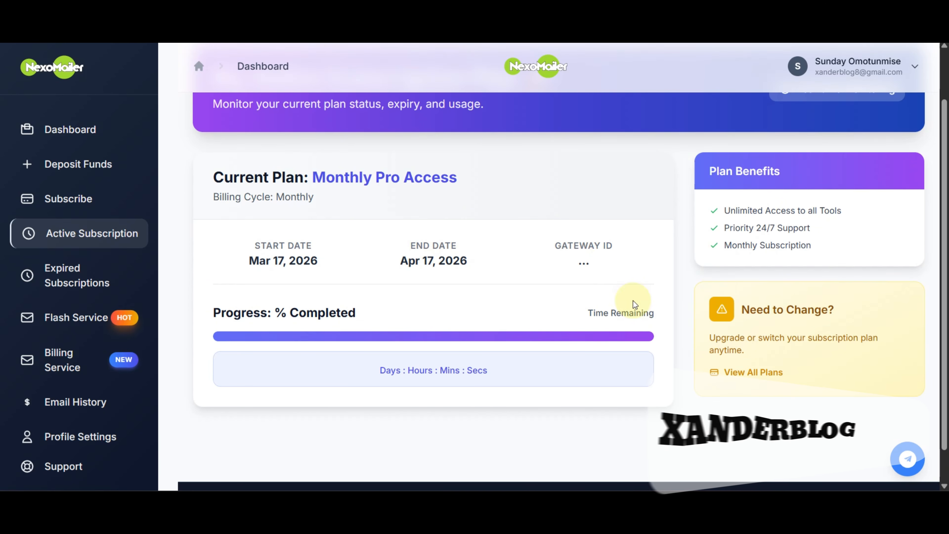
scroll(383, 295, up, 2)
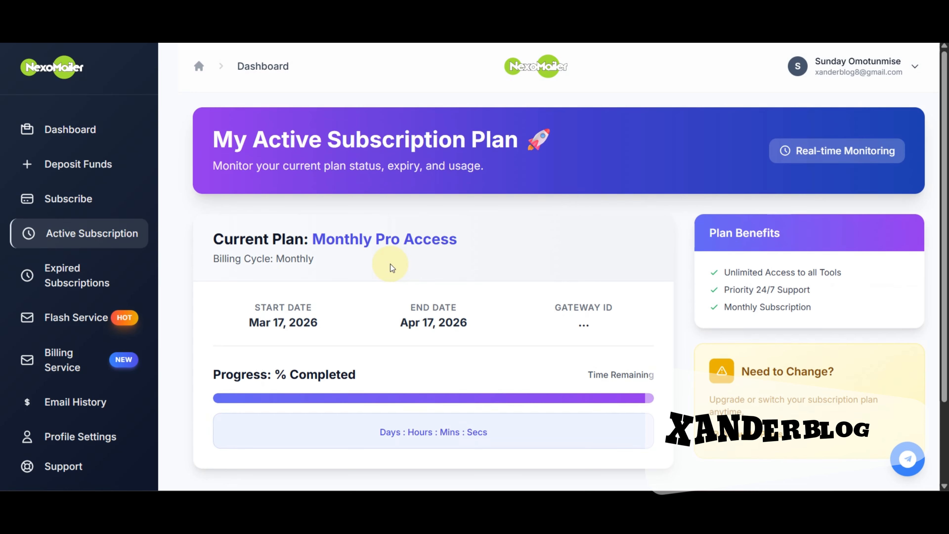
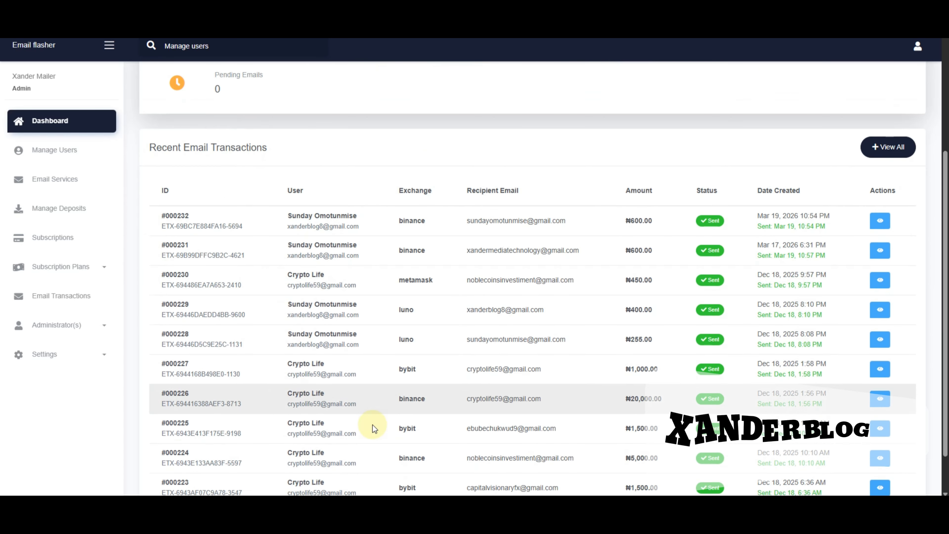
Go from the dashboard to Manage Users to see registered clients, their status and registration dates
scroll(374, 425, up, 5)
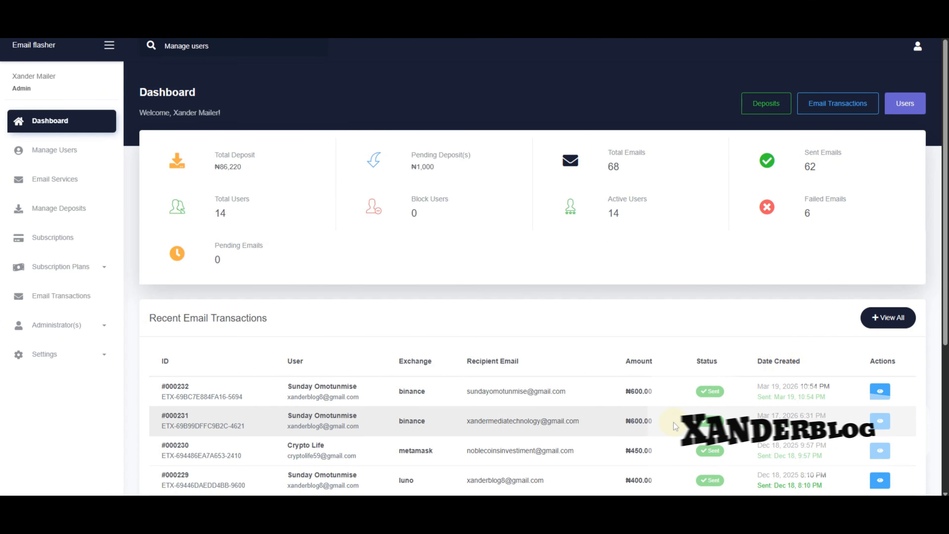
scroll(712, 388, down, 3)
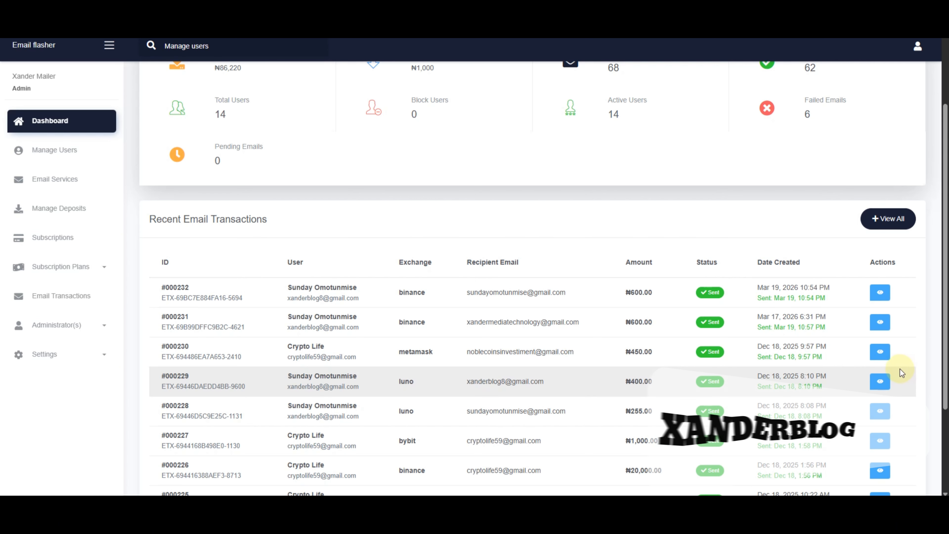
scroll(599, 389, up, 3)
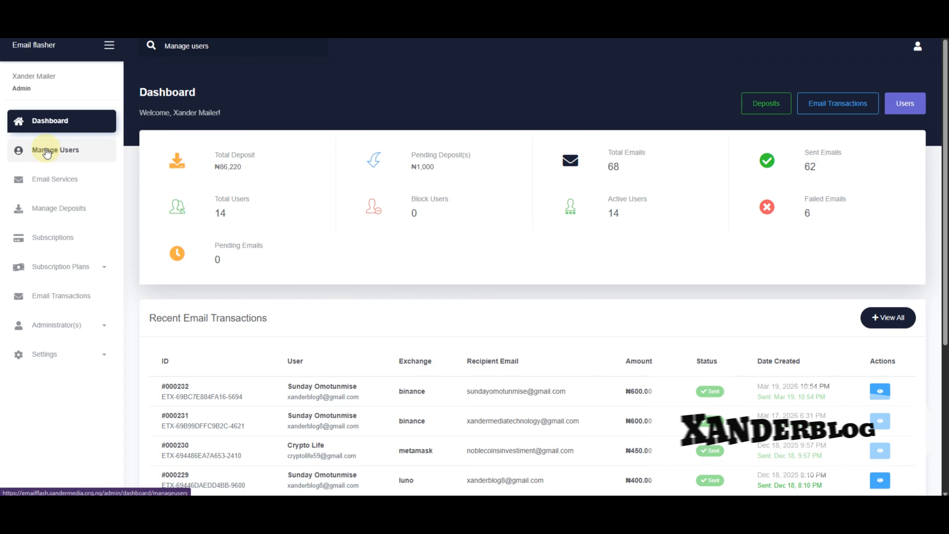
click(56, 156)
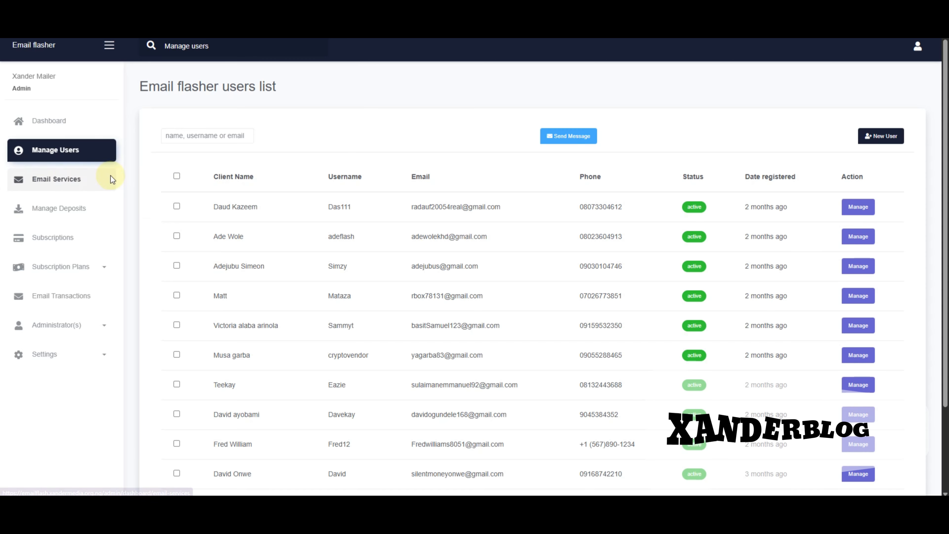
On the Email Services page, set the recipient Category to Choose Users
click(110, 175)
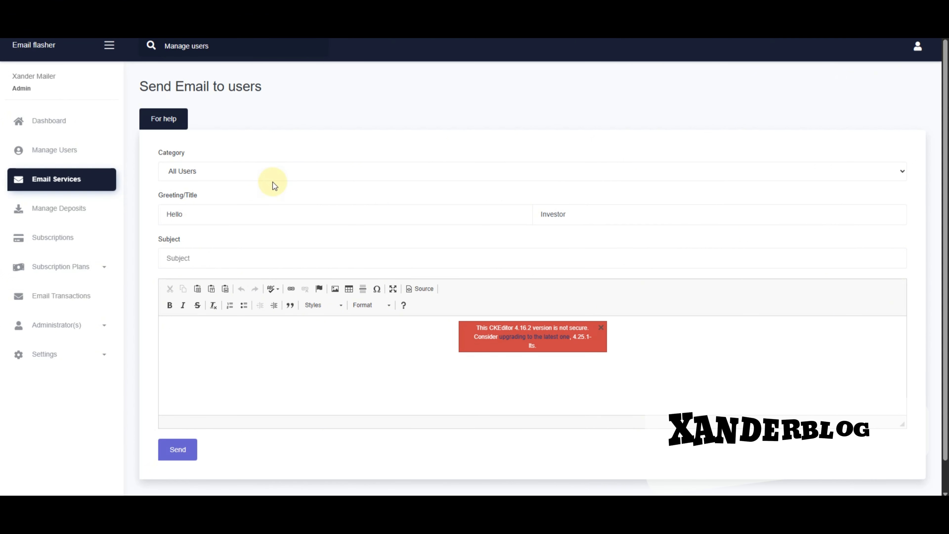
click(271, 179)
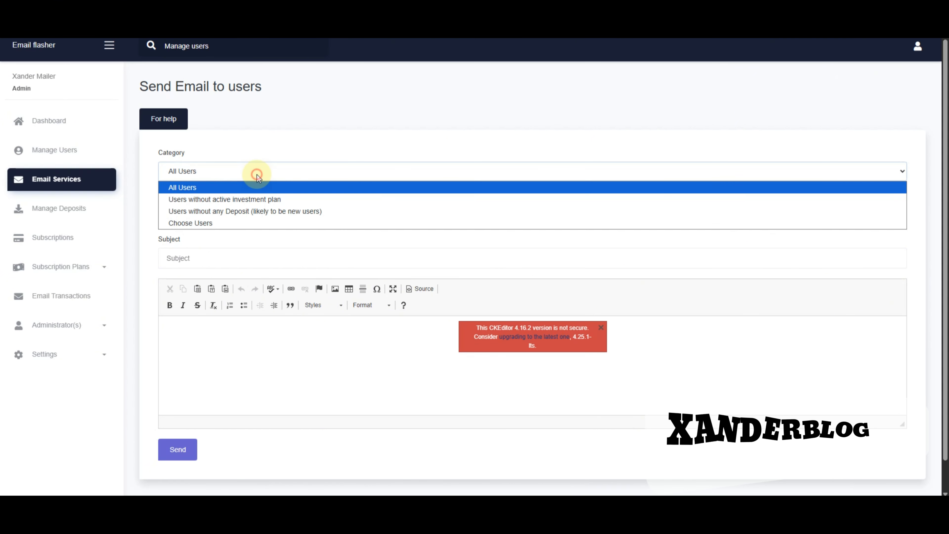
click(197, 189)
Add Crypto Life as the only recipient, then go to Manage Deposits and Subscriptions
click(233, 173)
click(212, 222)
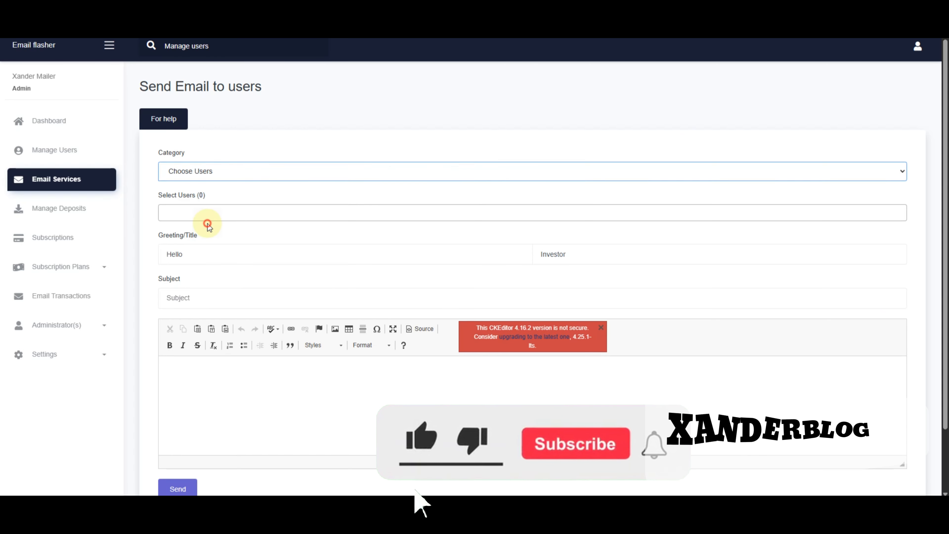
scroll(223, 276, down, 2)
click(225, 277)
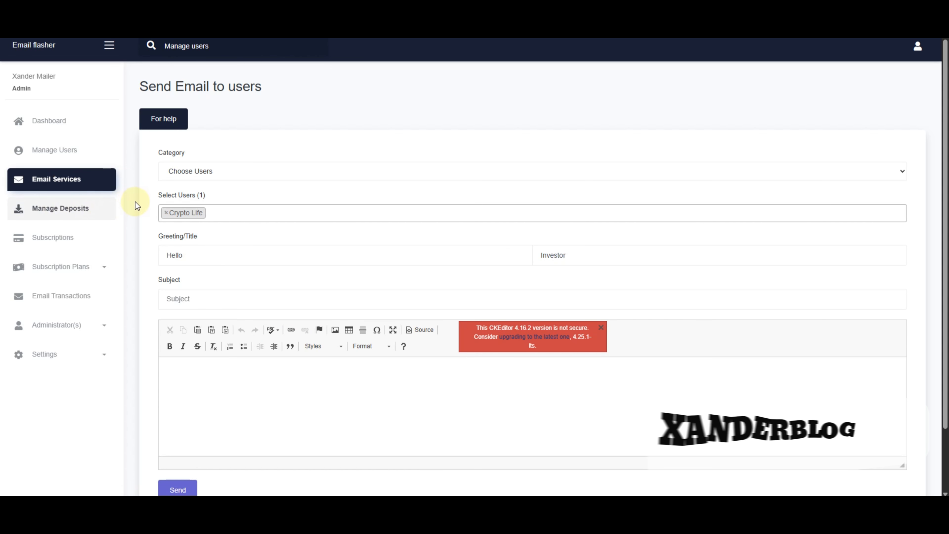
click(113, 208)
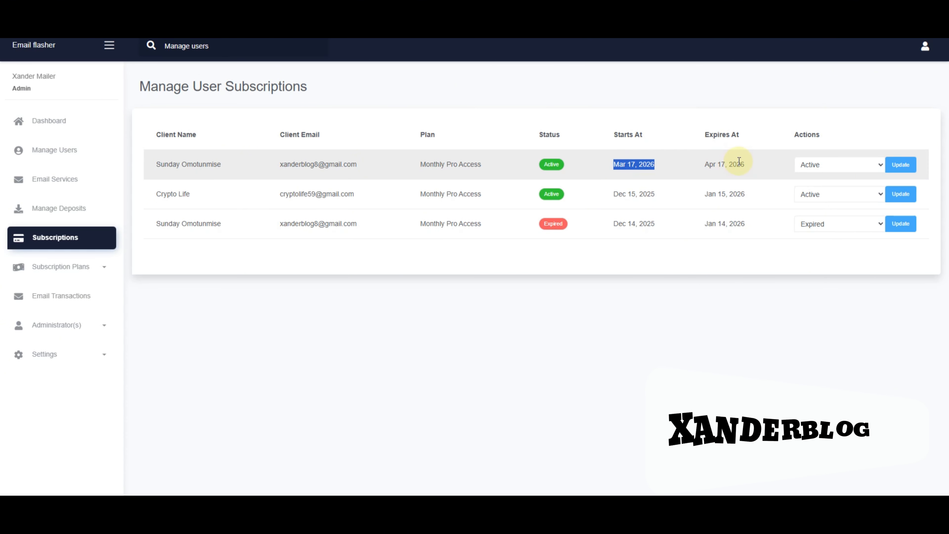
Leave the first subscription's status as Active and expand the Subscription Plans menu
click(834, 167)
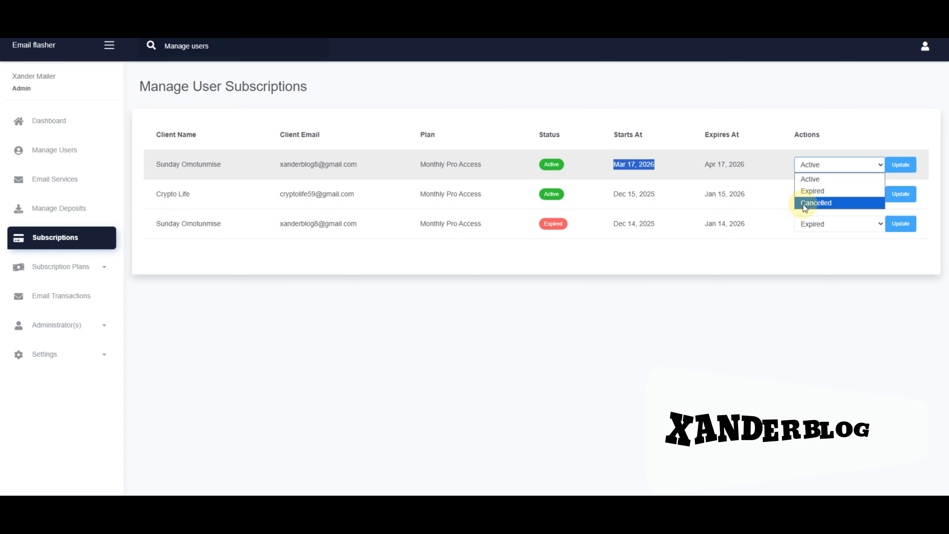
click(756, 144)
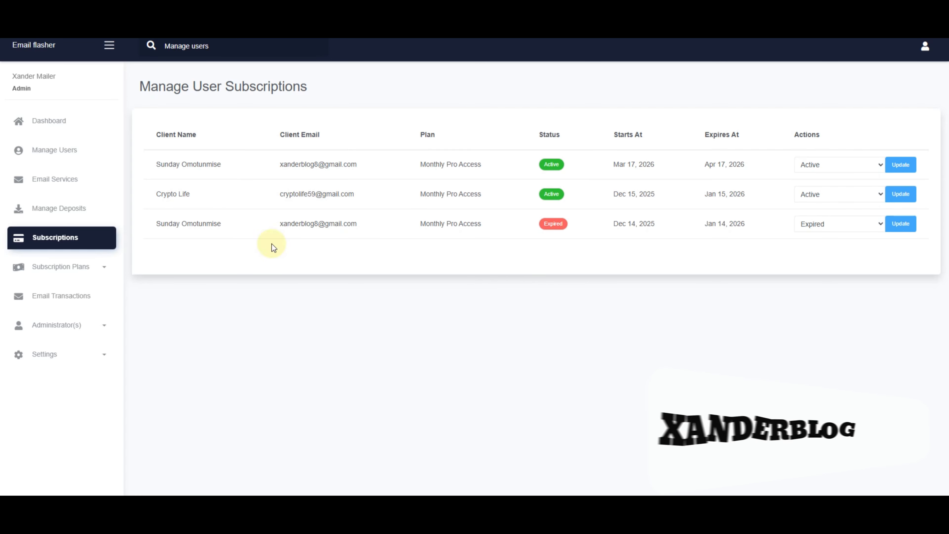
click(81, 266)
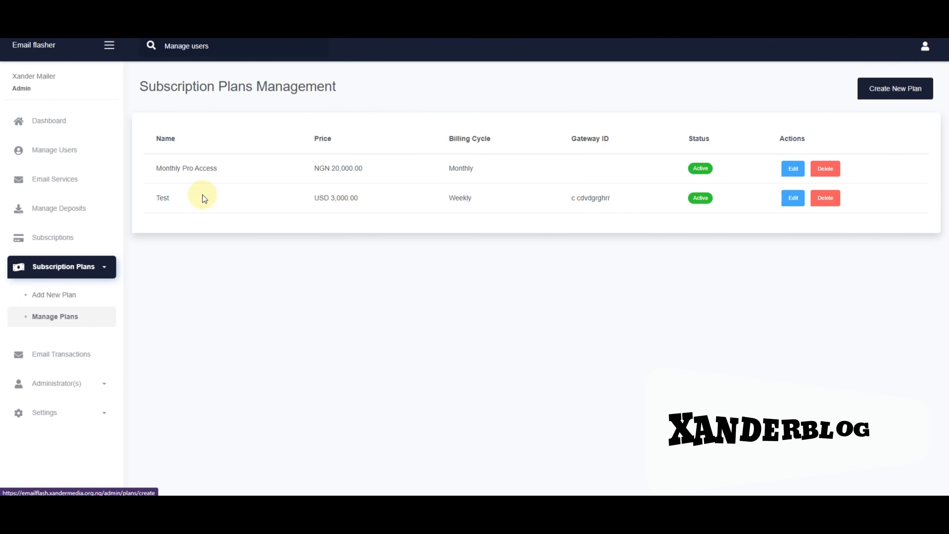
Start a new subscription plan named TEST2 with a price of 1,500
click(47, 295)
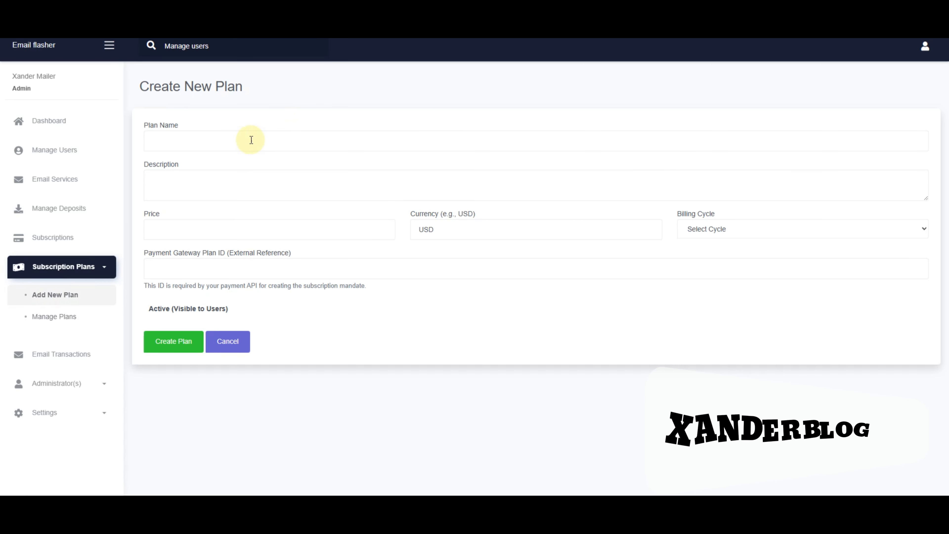
click(241, 141)
click(373, 141)
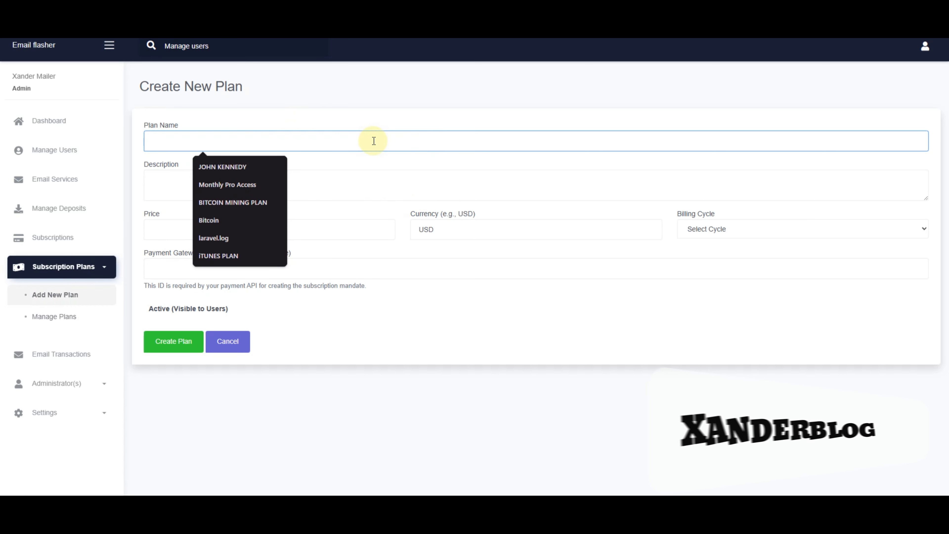
text(TEST)
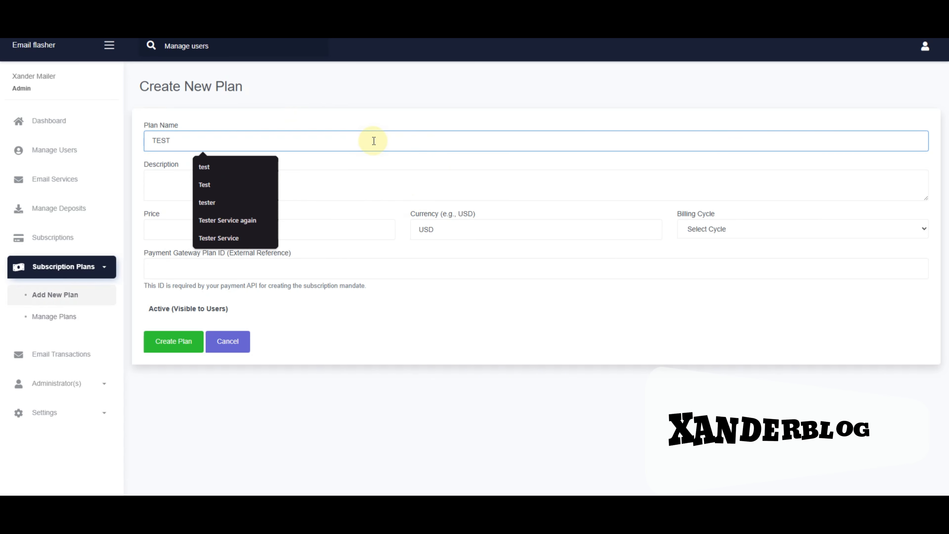
text(2)
click(325, 188)
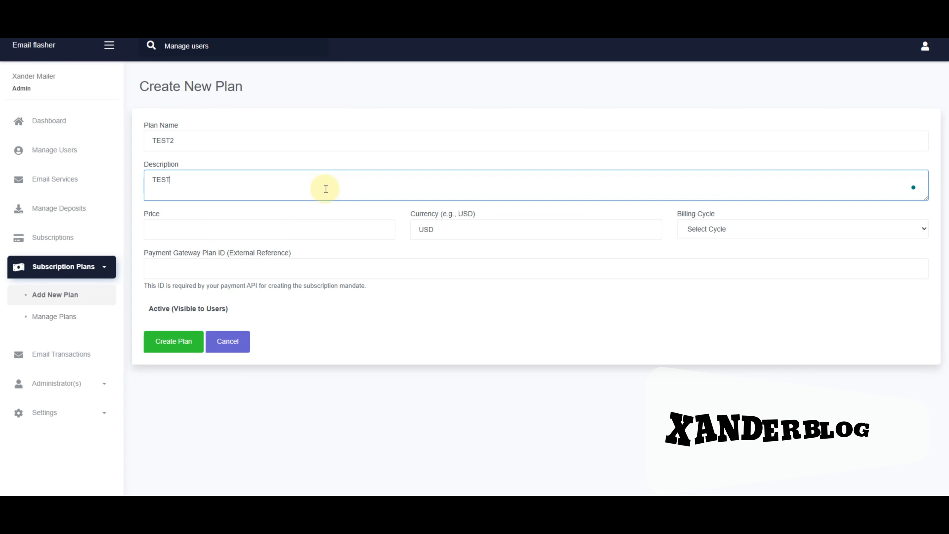
click(271, 231)
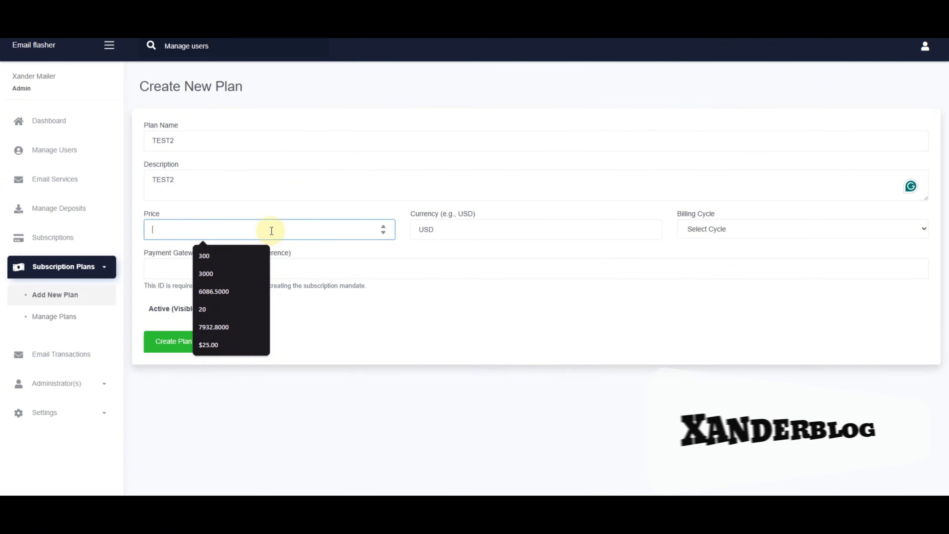
text(1500)
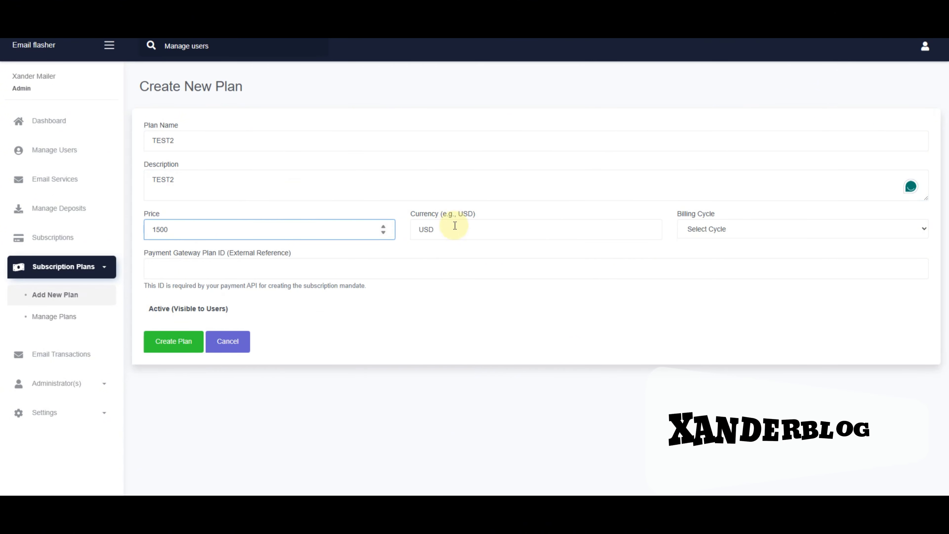
Set NGN currency, Monthly billing and gateway ID BANK, create TEST2, then edit Monthly Pro Access
double_click(435, 230)
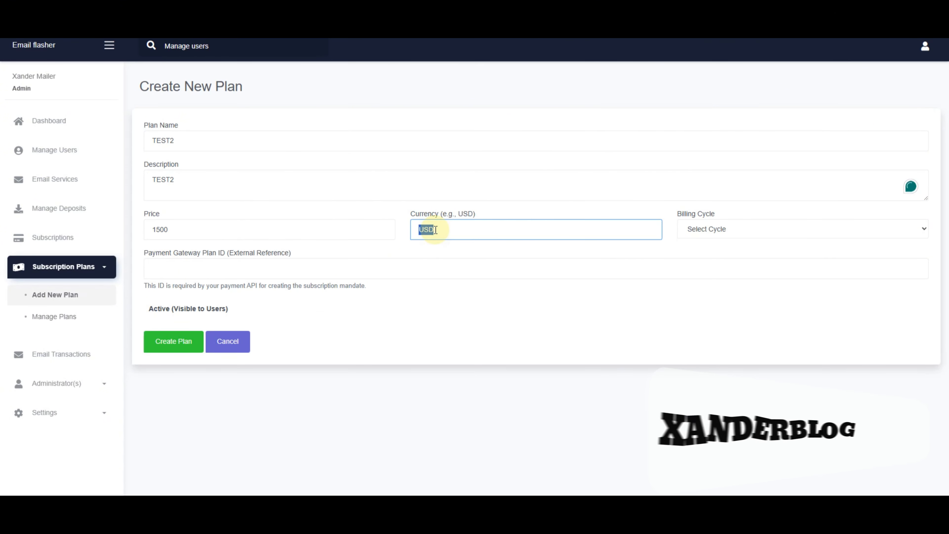
text(ngn)
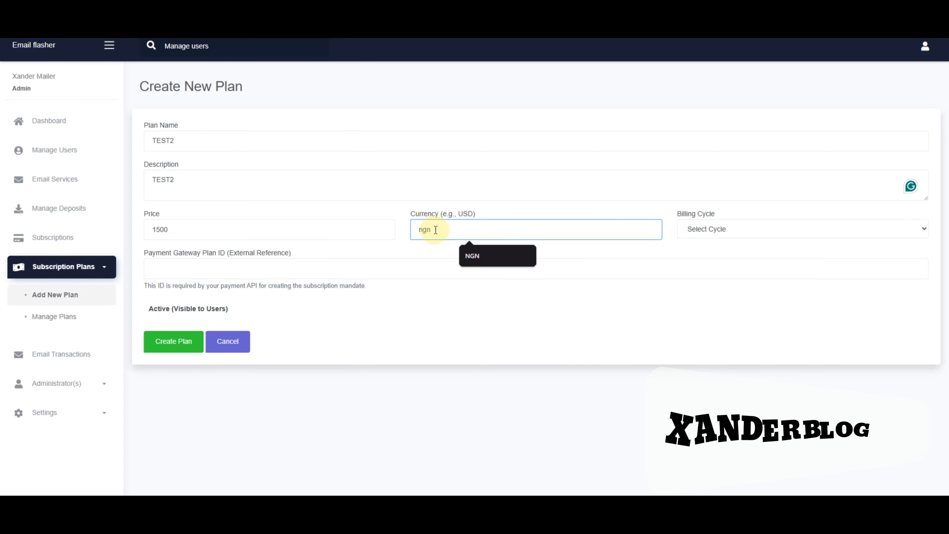
click(477, 258)
click(711, 226)
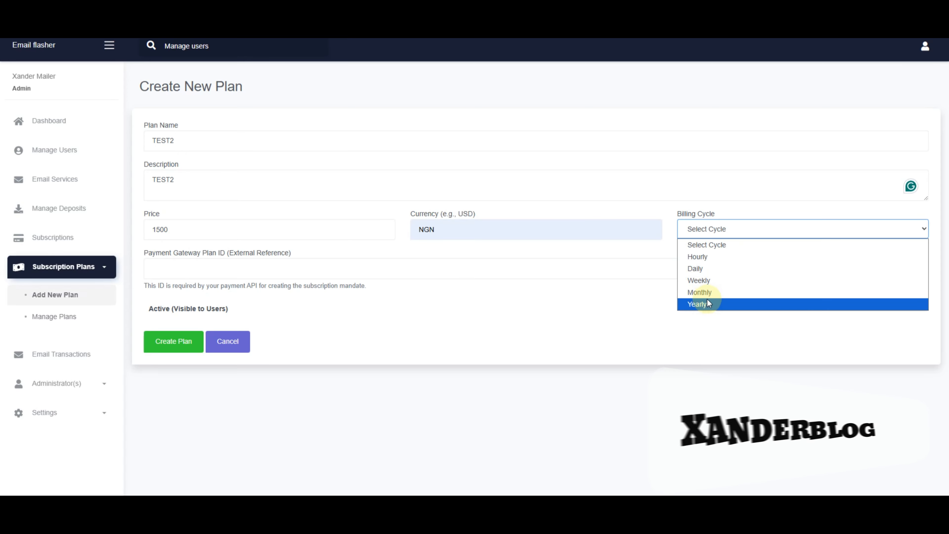
click(711, 292)
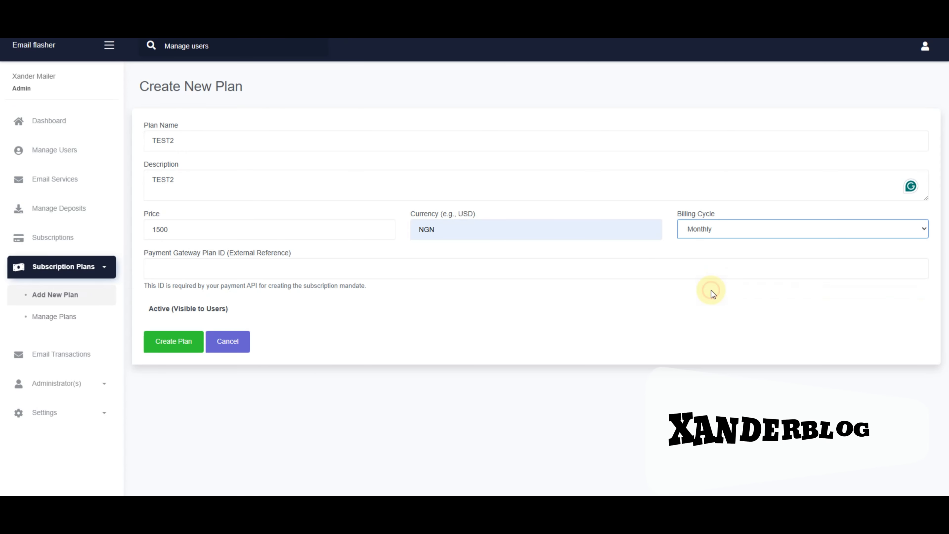
click(259, 262)
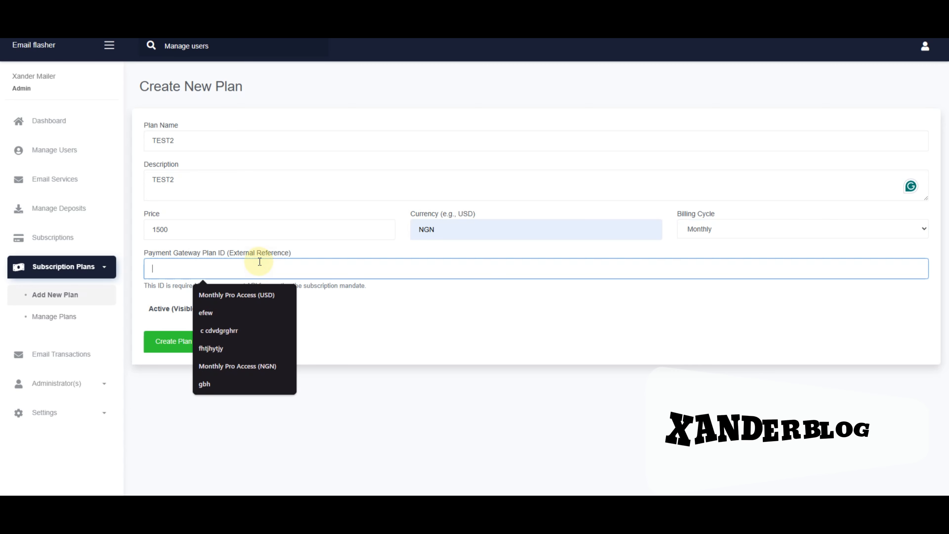
text(BANK)
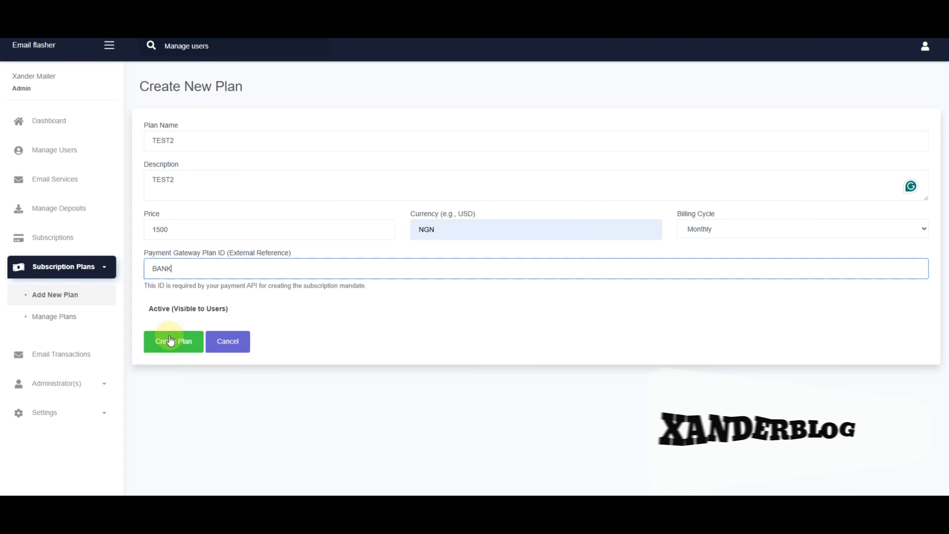
click(179, 336)
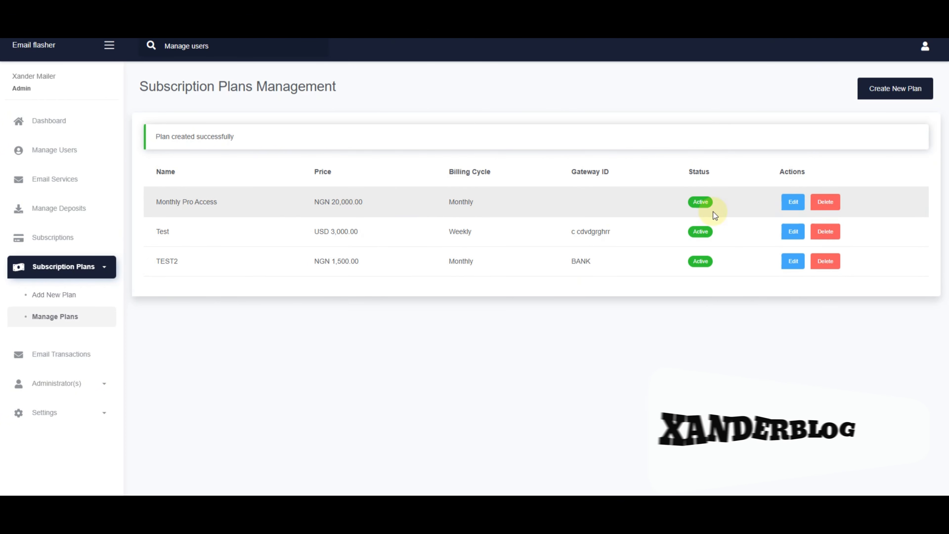
click(793, 202)
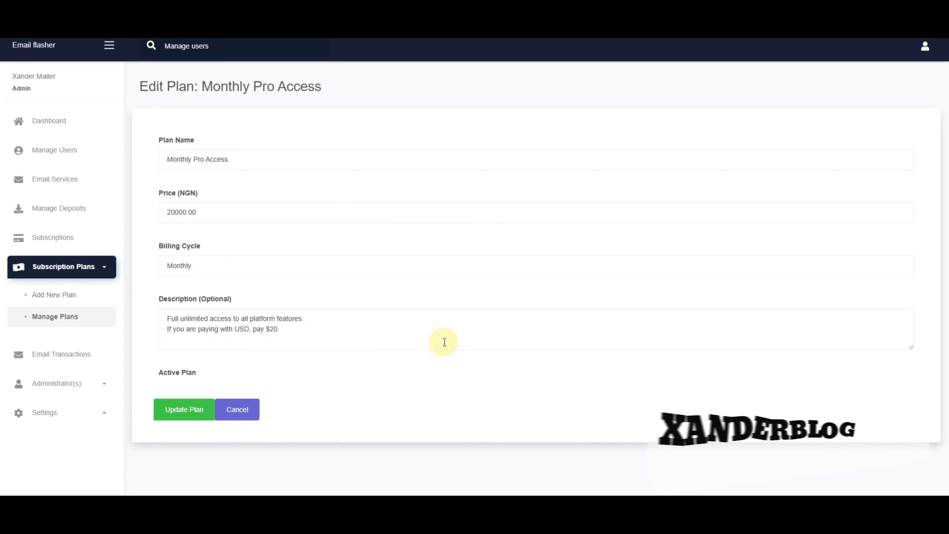
View Email Transactions: 68 total, 62 sent, 0 pending, 6 failed
click(68, 355)
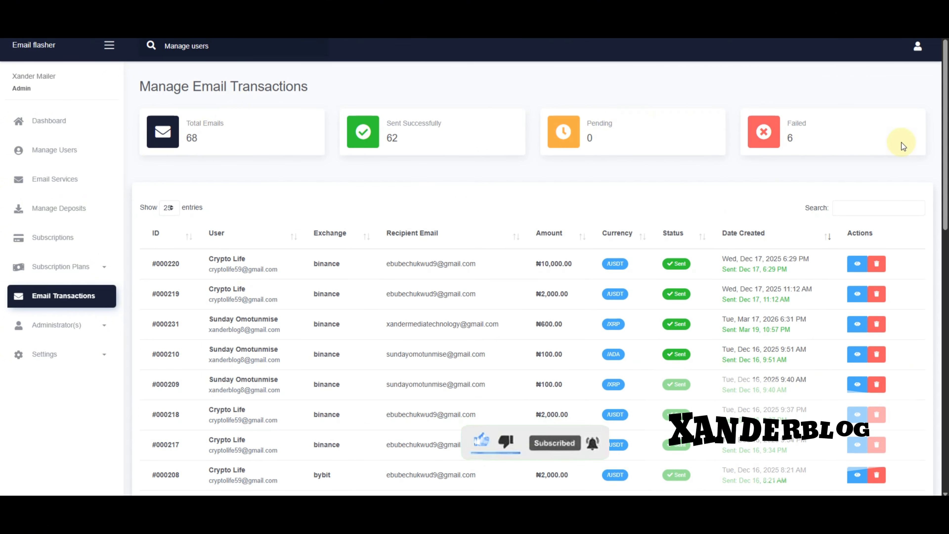
scroll(710, 277, down, 5)
scroll(748, 282, up, 5)
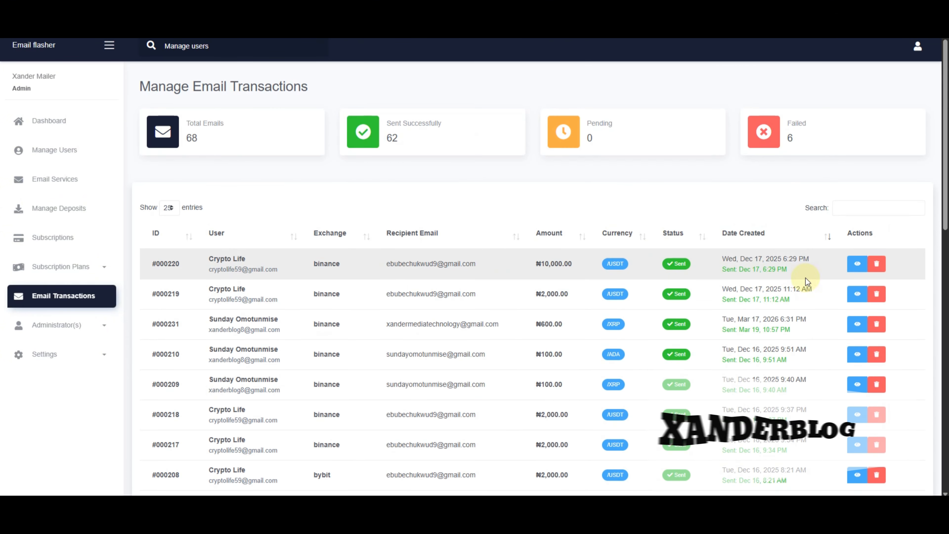
scroll(419, 271, down, 4)
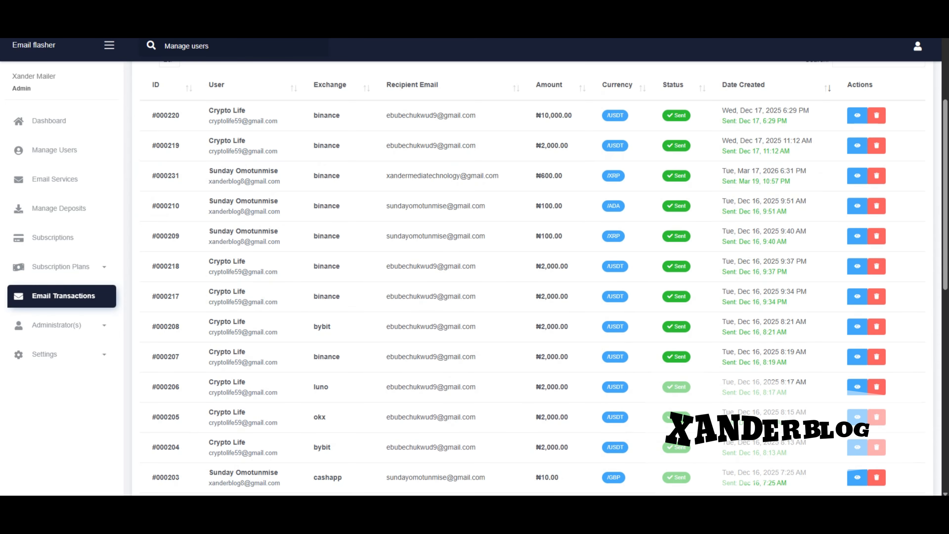
Expand Administrator(s) and Settings in the sidebar and open App Settings
click(91, 330)
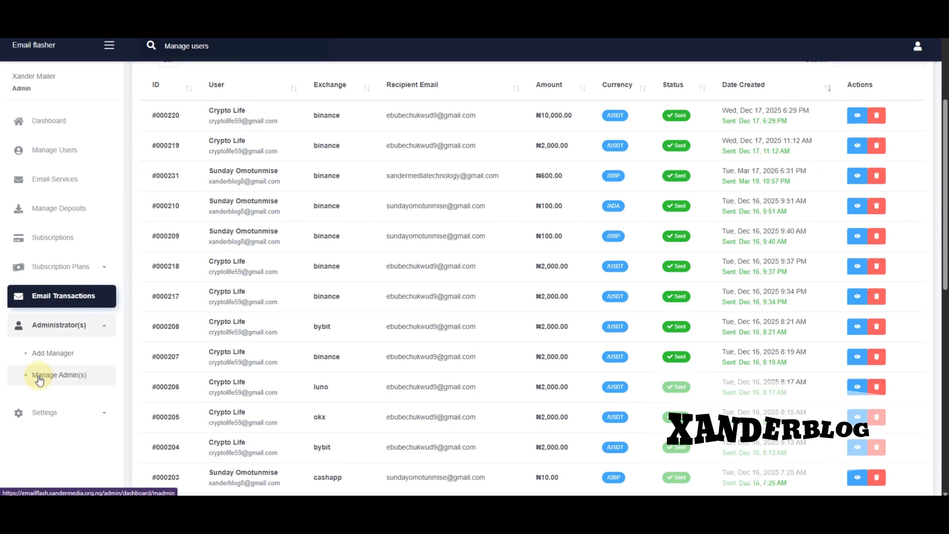
scroll(91, 386, down, 2)
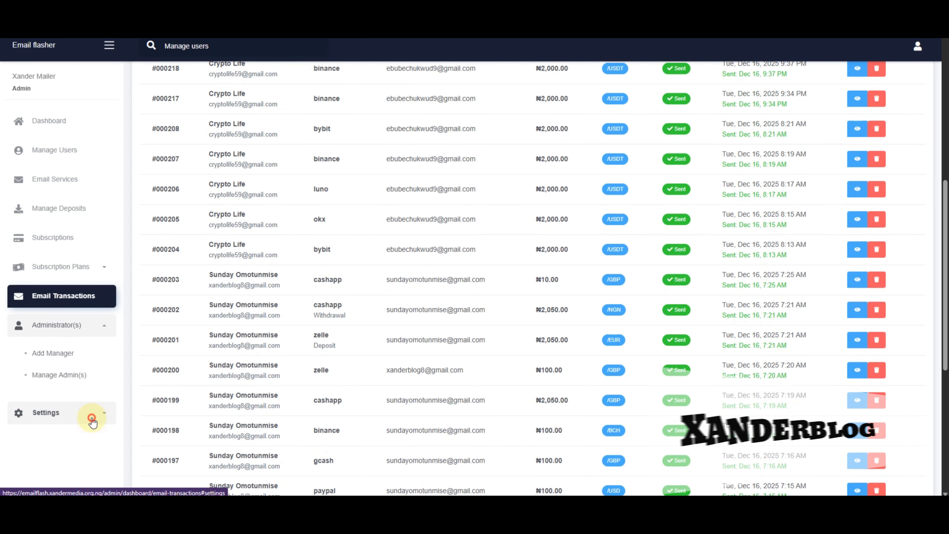
click(87, 413)
scroll(49, 359, down, 2)
click(44, 370)
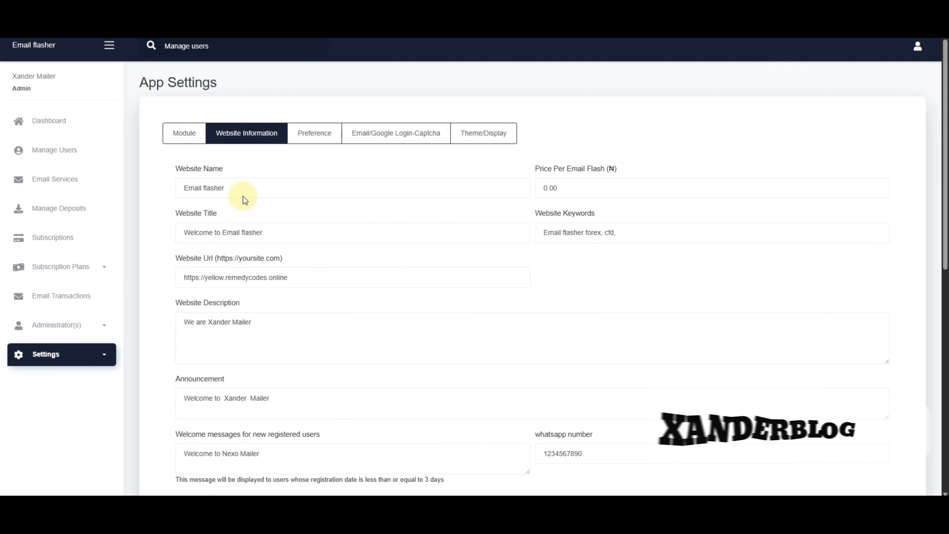
Scroll the Website Information tab to review site name Email flasher and Price Per Email Flash 0.00
scroll(345, 221, down, 3)
scroll(303, 257, up, 3)
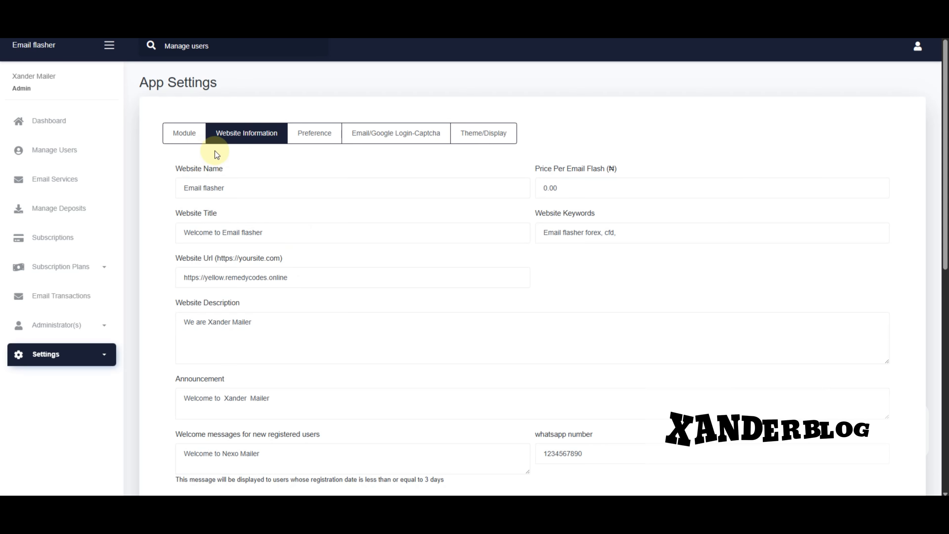
scroll(598, 213, down, 3)
scroll(613, 210, up, 3)
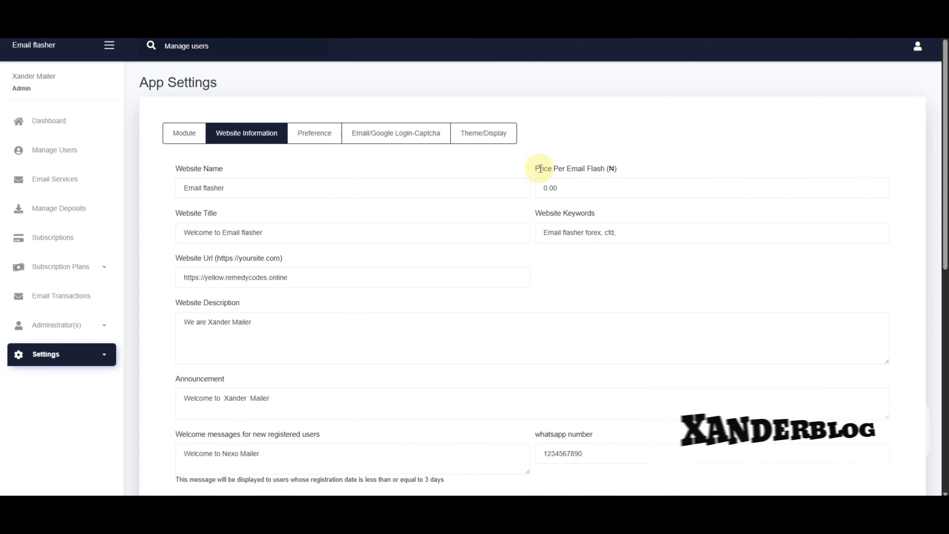
On the Preference tab, browse the Website Currency list and leave the currency unchanged
click(315, 138)
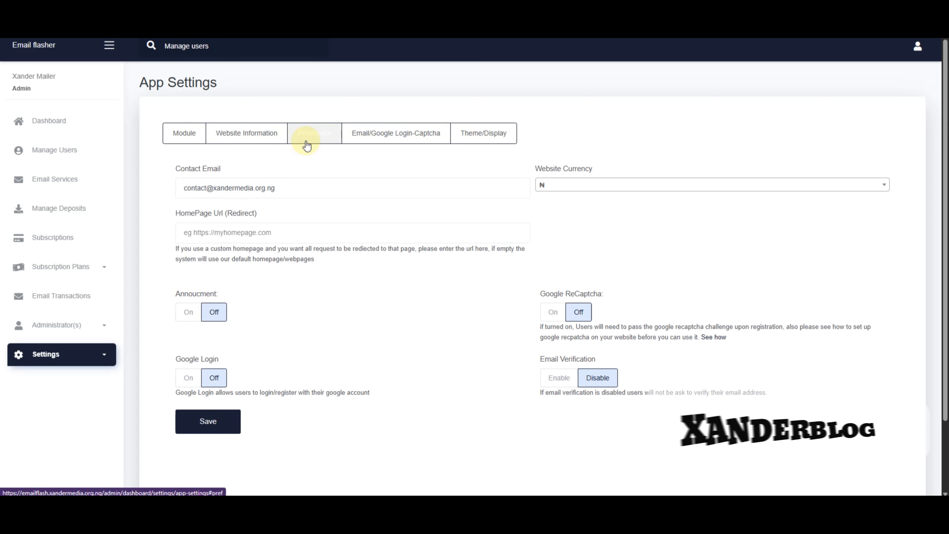
click(591, 187)
scroll(590, 282, down, 4)
scroll(587, 285, up, 5)
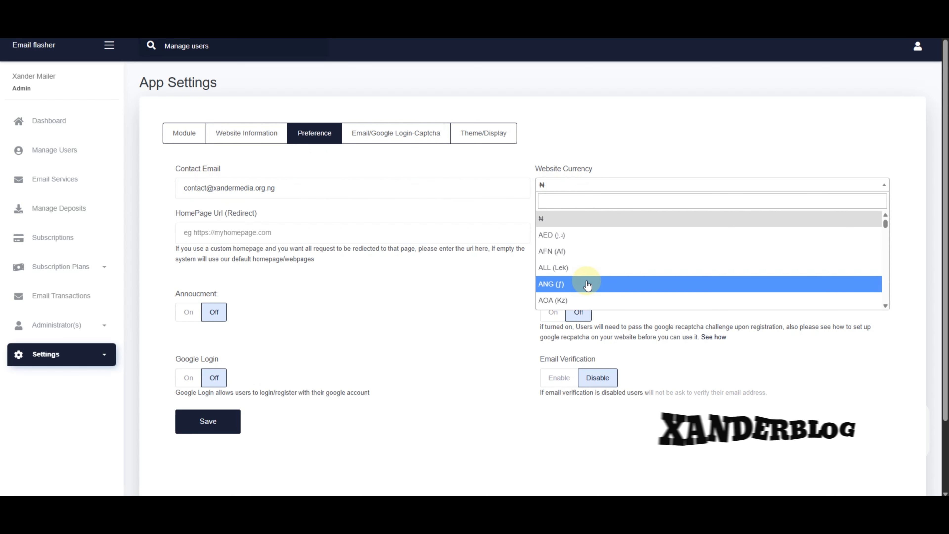
scroll(557, 249, down, 10)
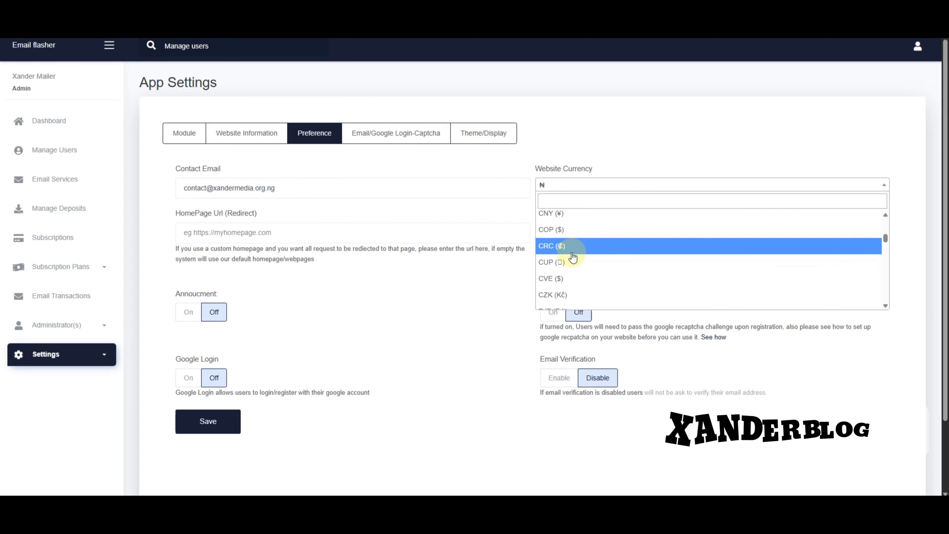
scroll(576, 258, up, 12)
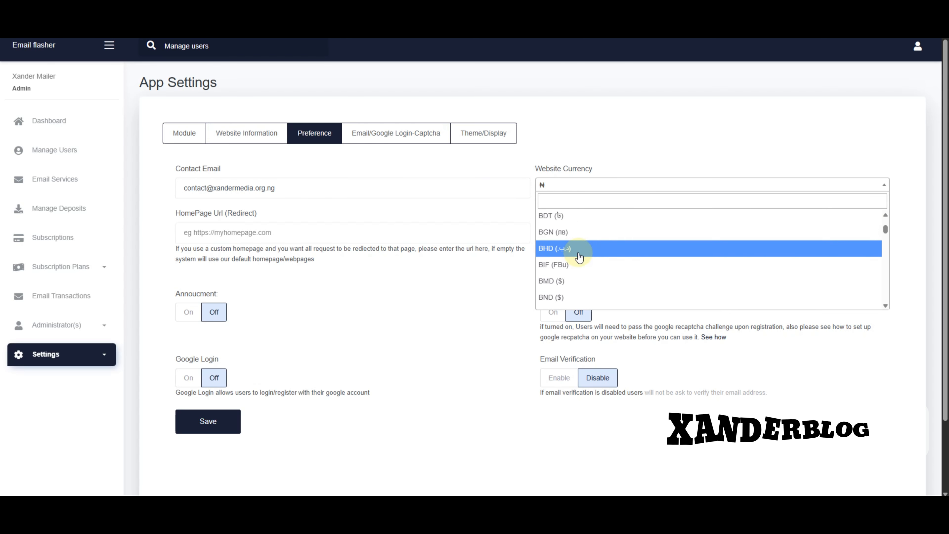
click(589, 157)
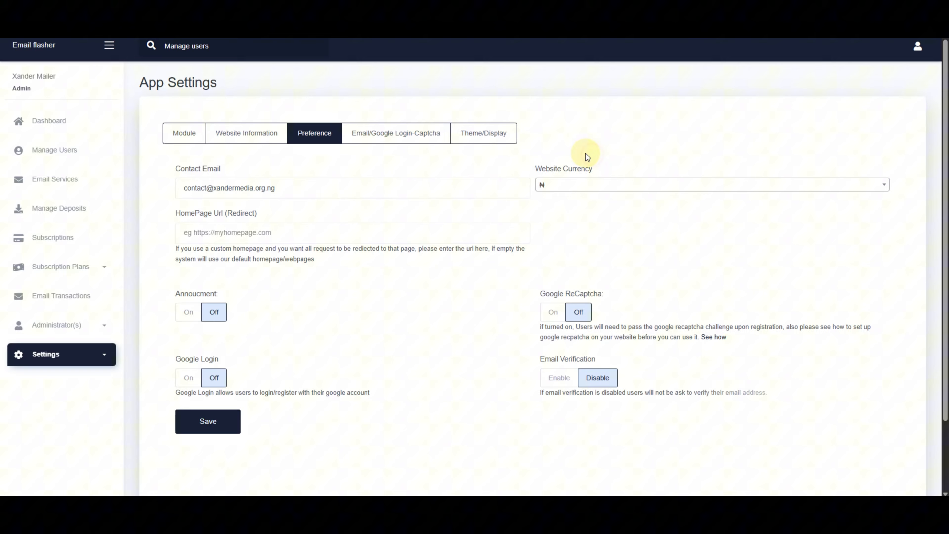
On the Email tab, switch the mail server to SMTP and back to Sendmail
click(399, 133)
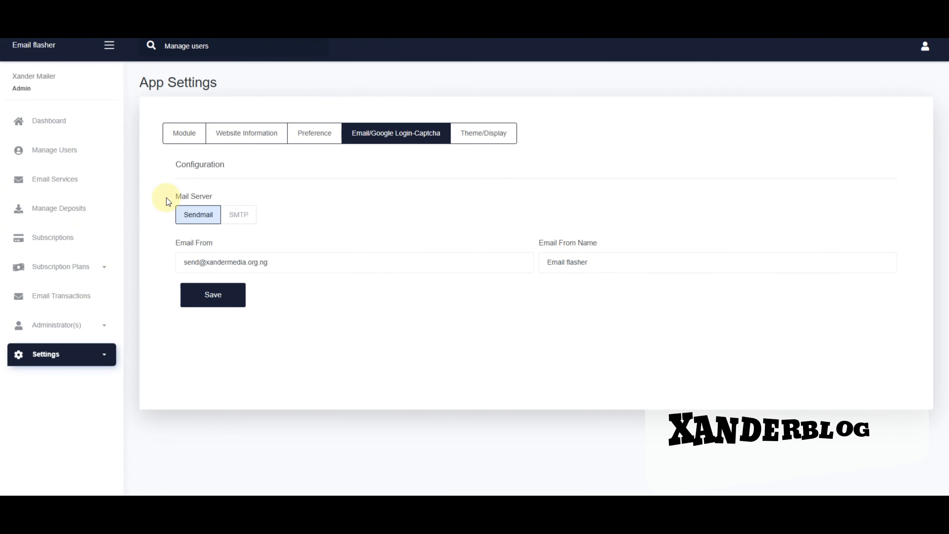
click(238, 214)
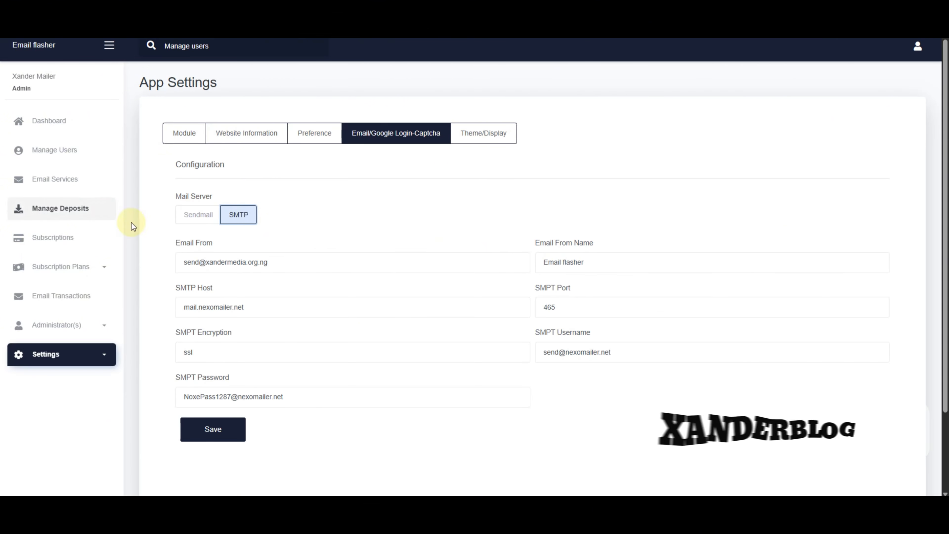
click(198, 214)
Review the Theme/Display, Module and Website Information tabs, then expand the Settings pages list
click(504, 135)
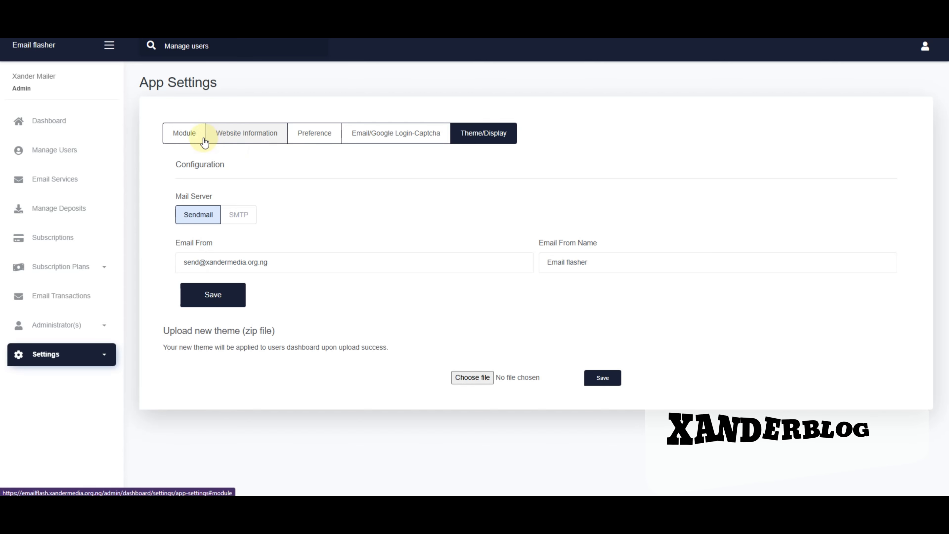
click(220, 137)
click(202, 137)
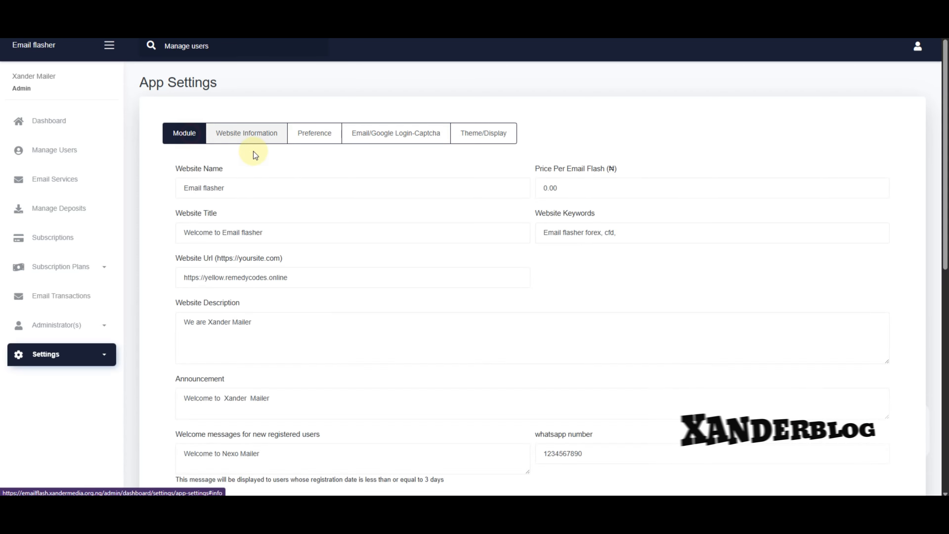
click(239, 133)
click(189, 137)
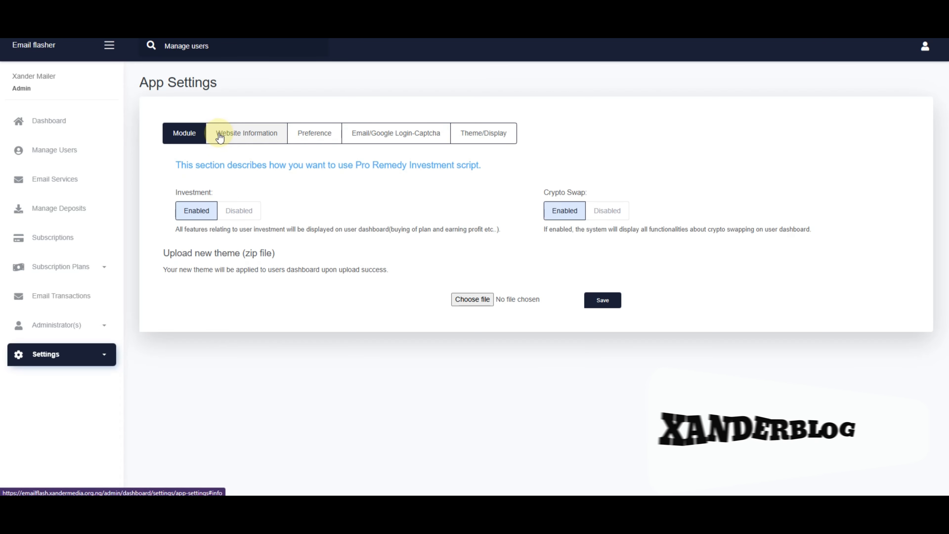
click(229, 139)
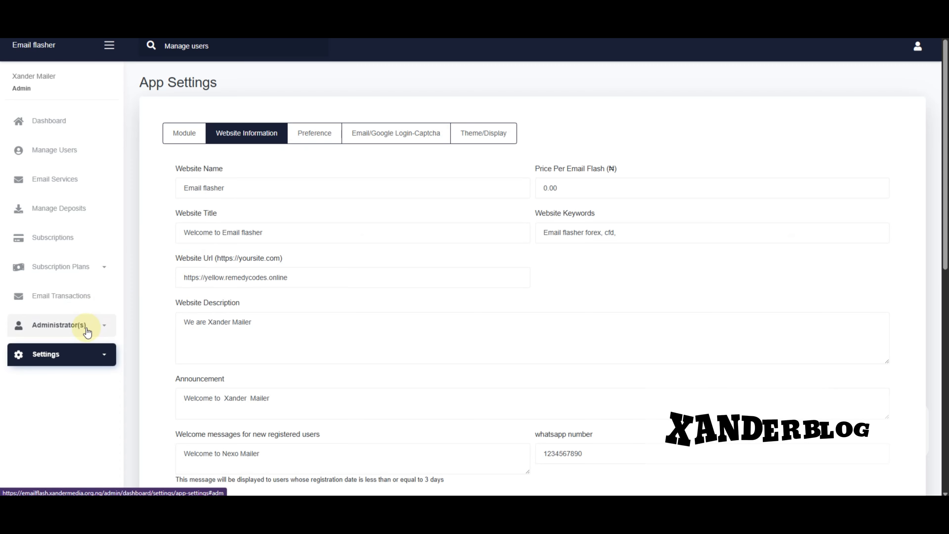
scroll(94, 314, down, 5)
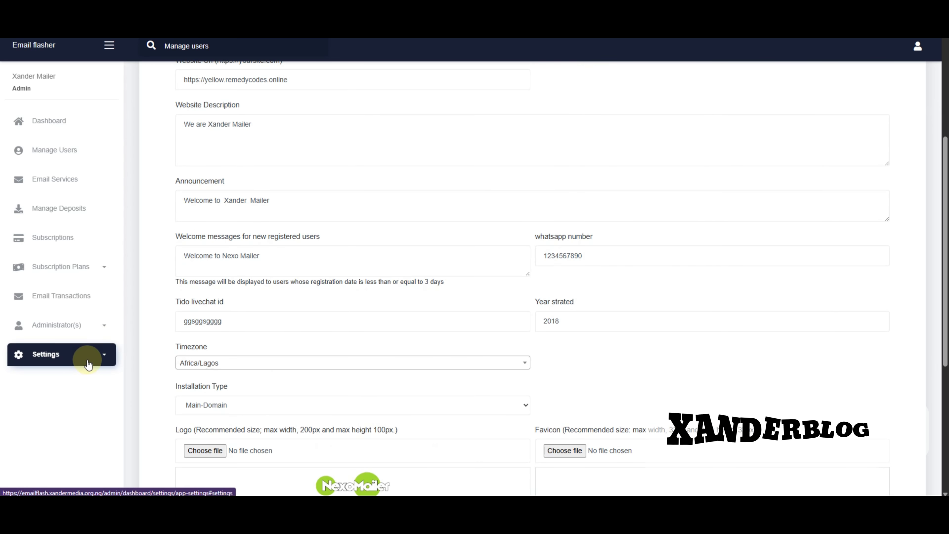
click(109, 355)
scroll(201, 352, up, 1)
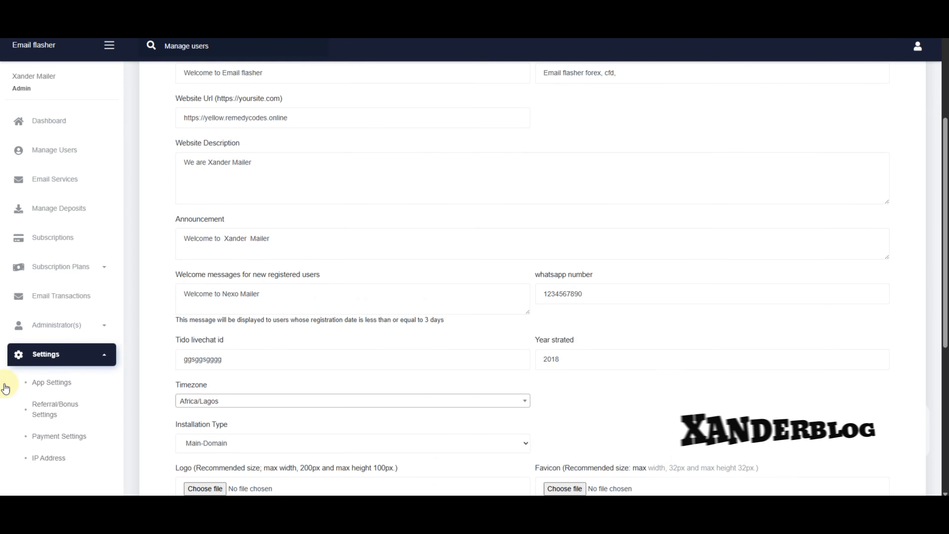
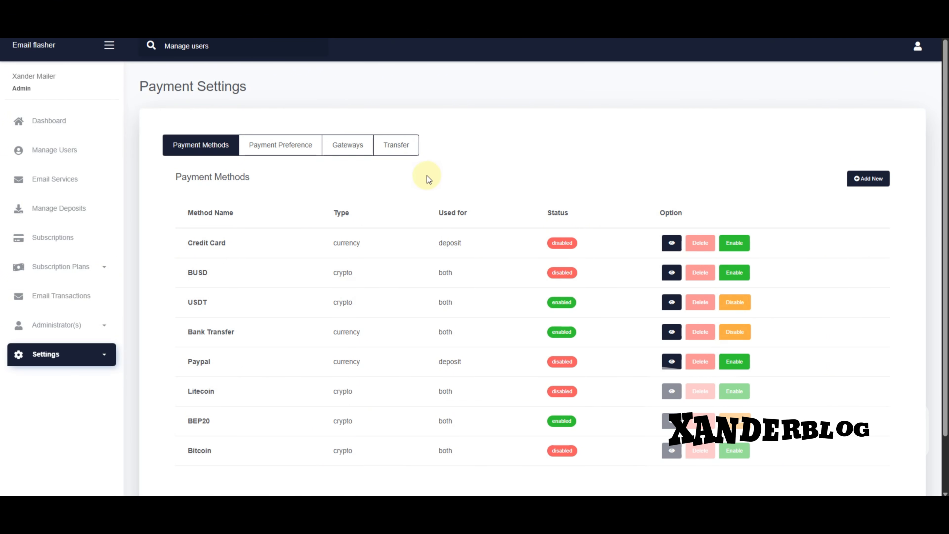
Check the Transfer payment settings, then go back to the Payment Methods list
click(392, 149)
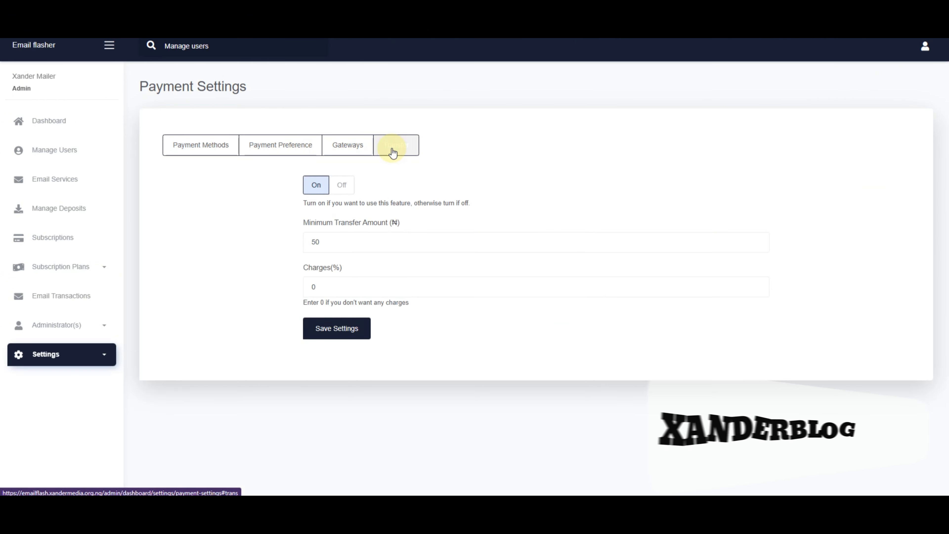
click(195, 148)
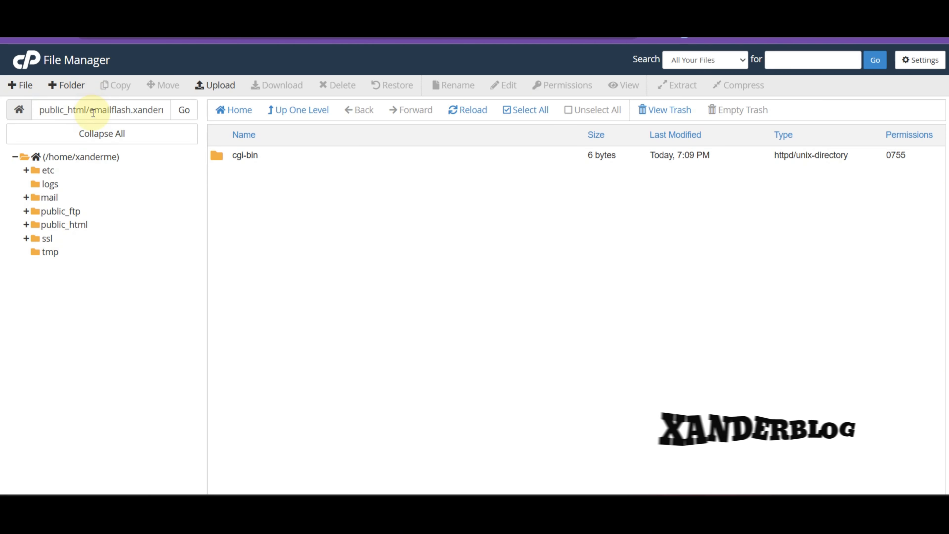
Copy emailflash.xandermedia.org.ng from the File Manager path and open a fresh browser tab
drag(91, 113, 181, 110)
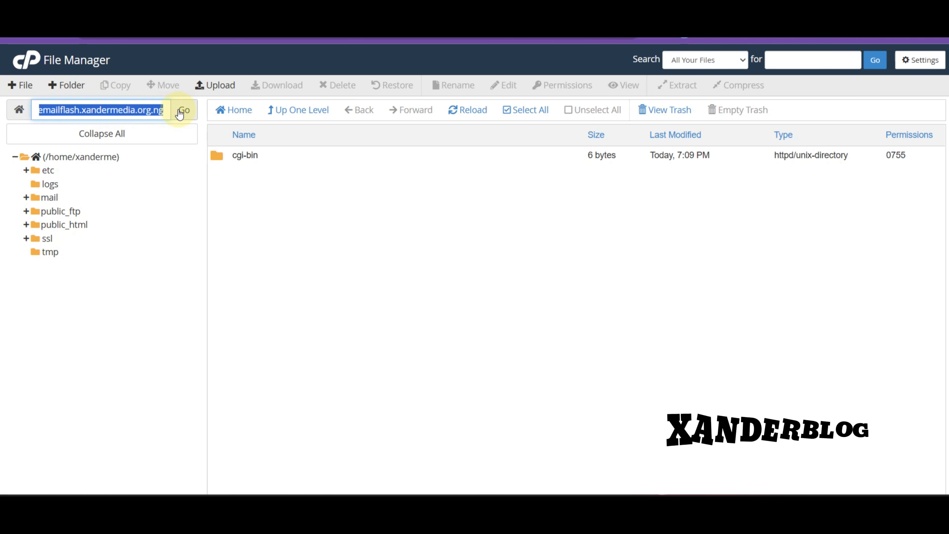
right_click(154, 112)
click(214, 203)
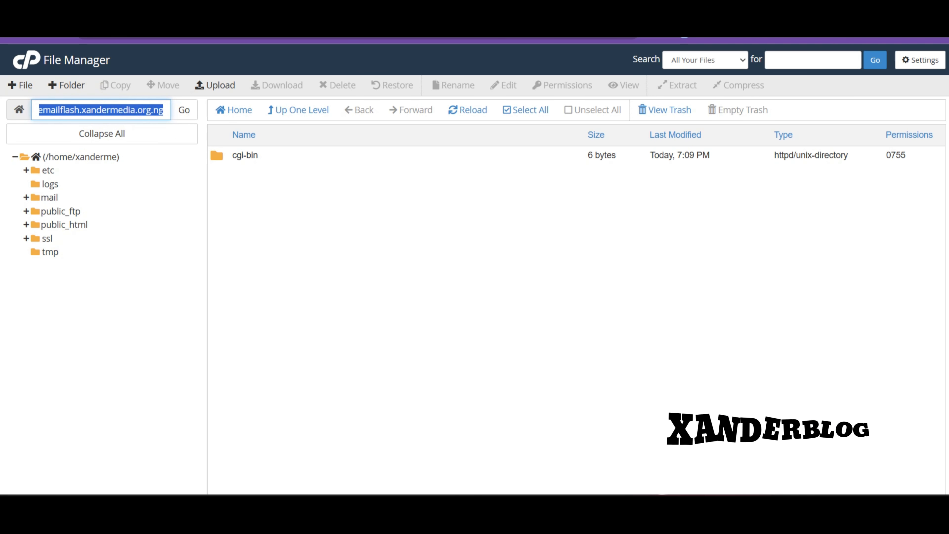
key(ctrl+t)
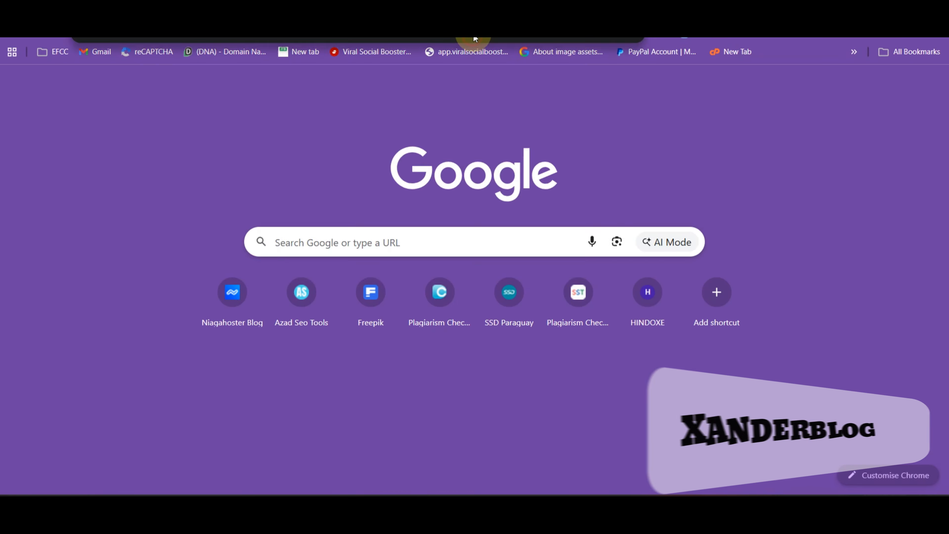
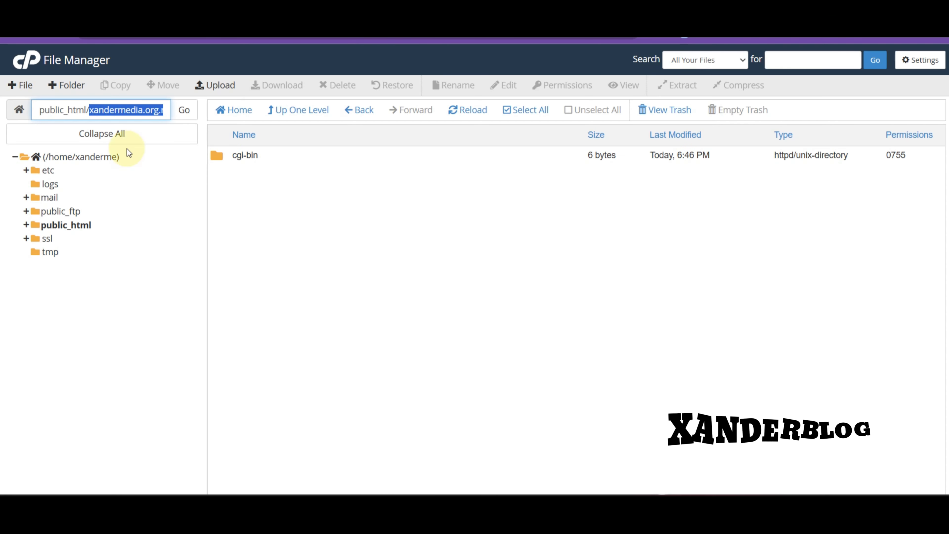
Upload nexomailer With Waring.zip from C:\Templates into the xandermedia.org.ng domain folder
click(212, 87)
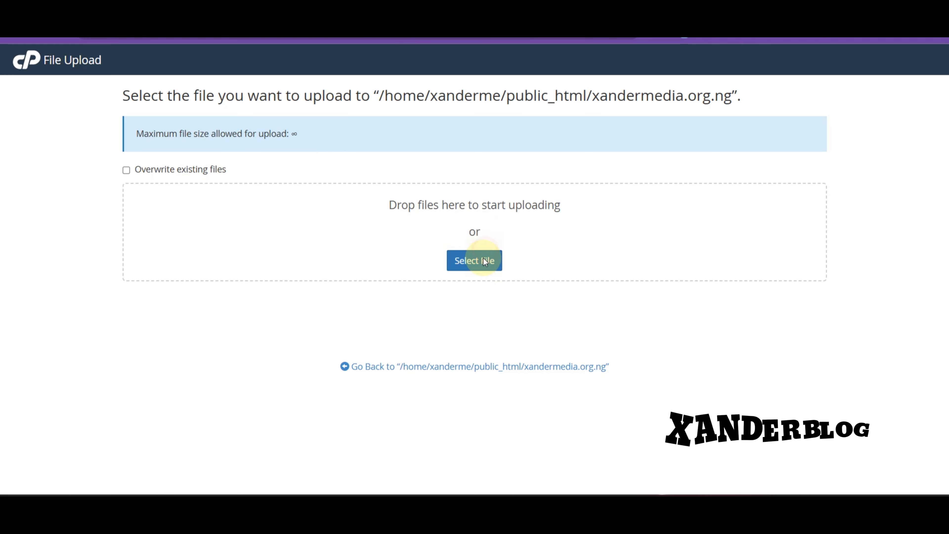
click(484, 260)
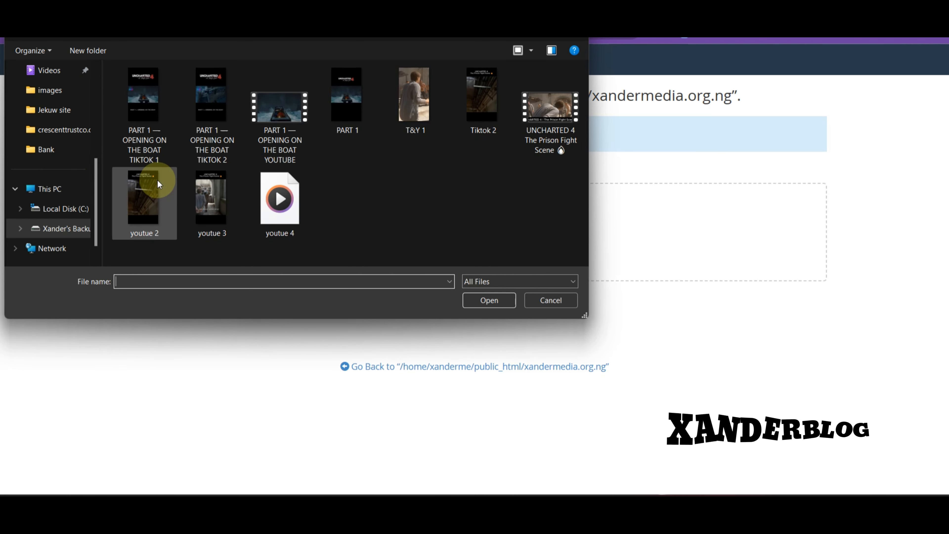
scroll(62, 186, up, 2)
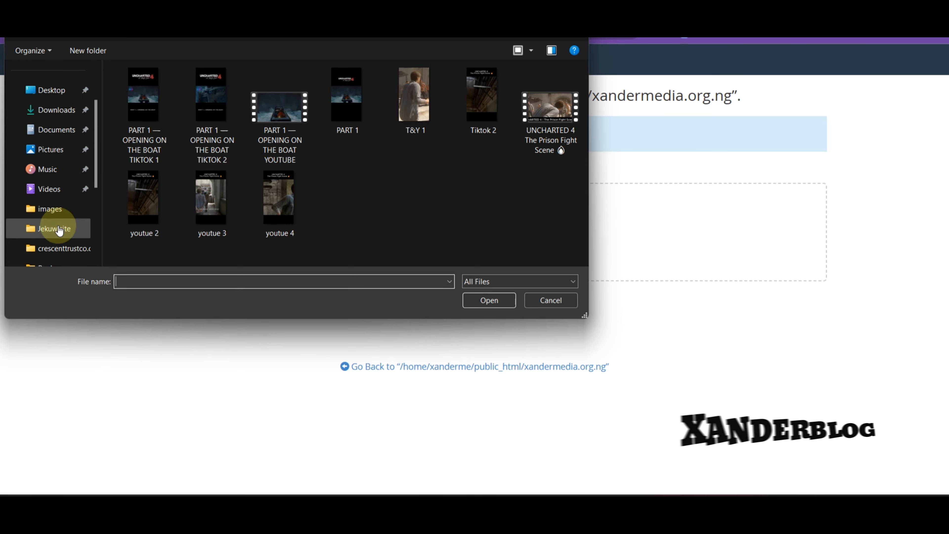
scroll(58, 230, down, 5)
click(58, 216)
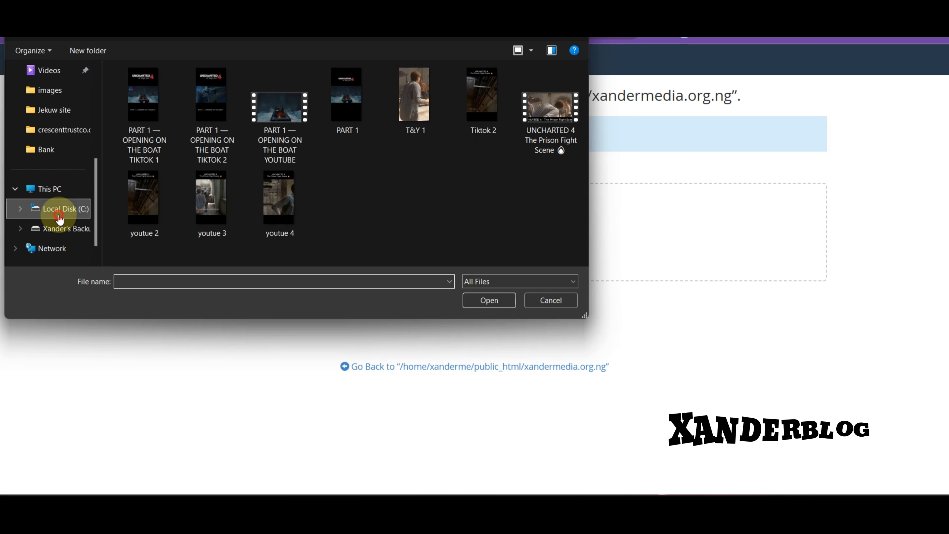
click(195, 215)
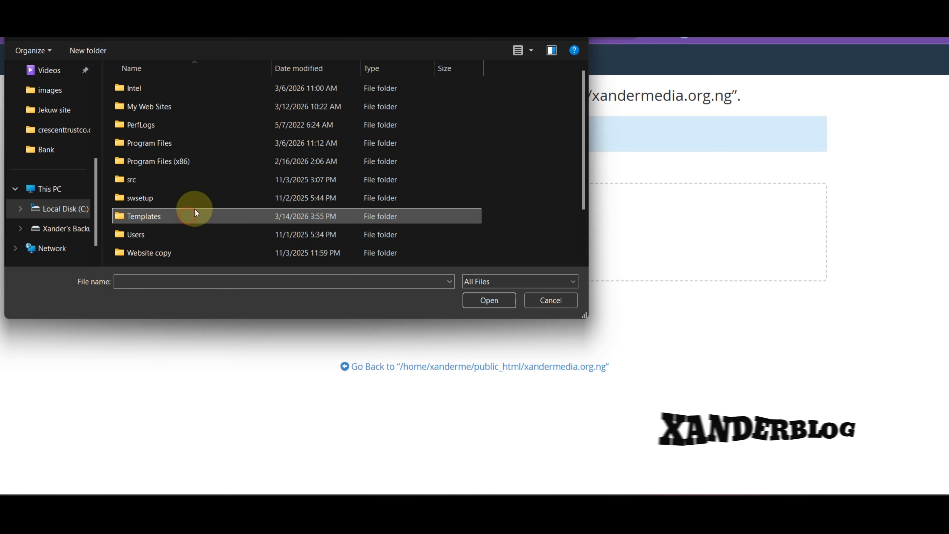
double_click(195, 213)
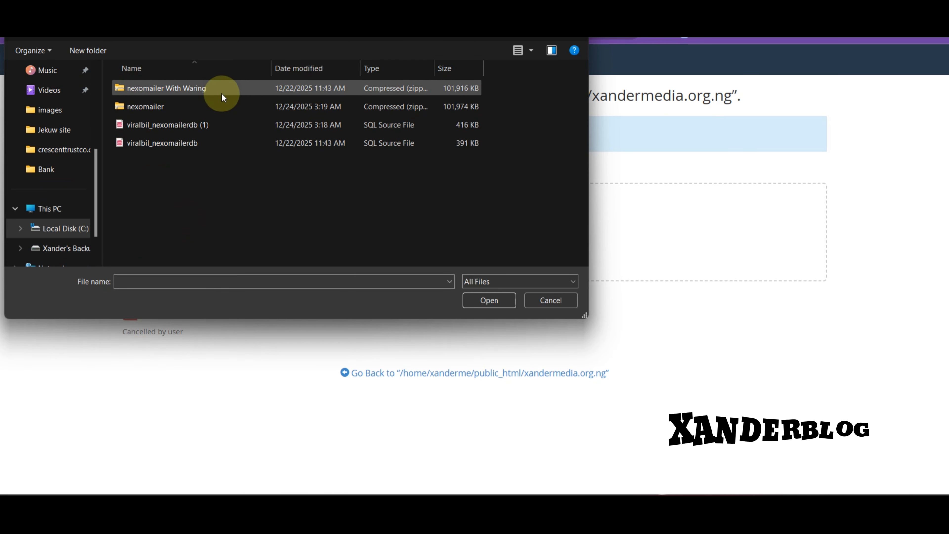
double_click(221, 93)
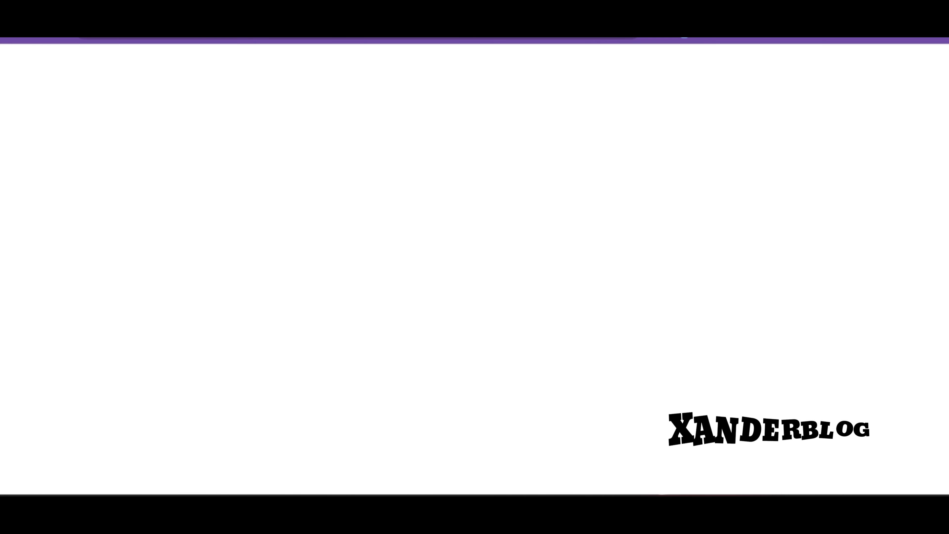
Use the Database Wizard to create the database emailflashdb (xanderme_emailflashdb)
scroll(340, 311, down, 6)
scroll(338, 307, up, 5)
scroll(349, 302, down, 6)
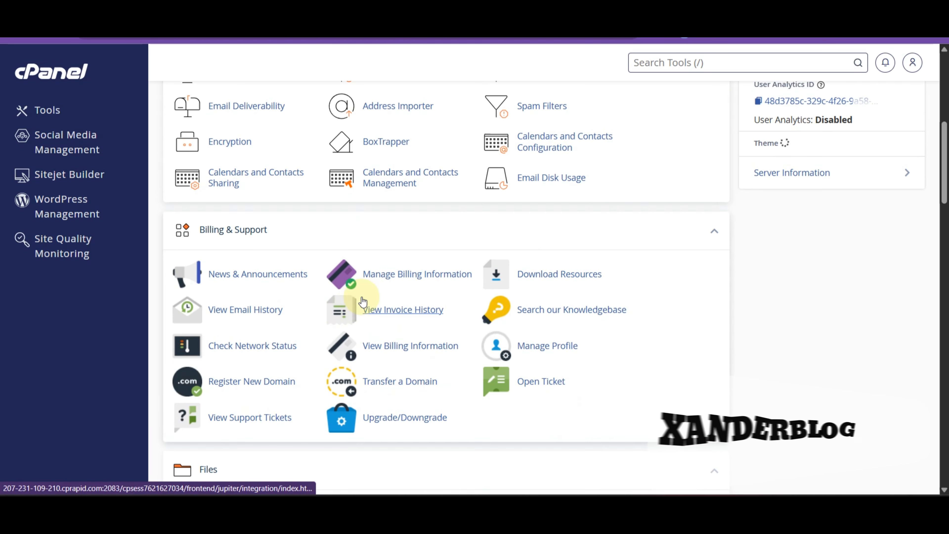
scroll(363, 301, up, 3)
scroll(411, 322, down, 15)
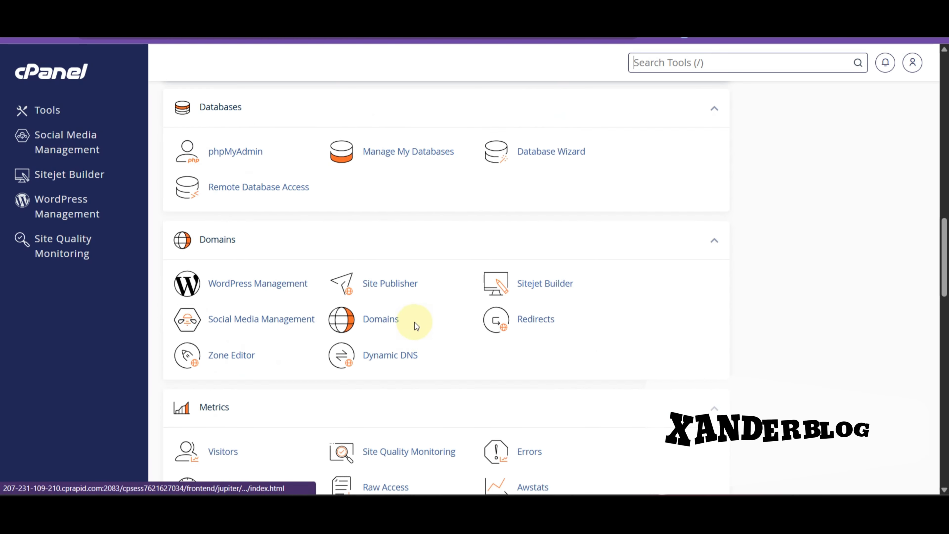
scroll(422, 310, up, 6)
click(552, 402)
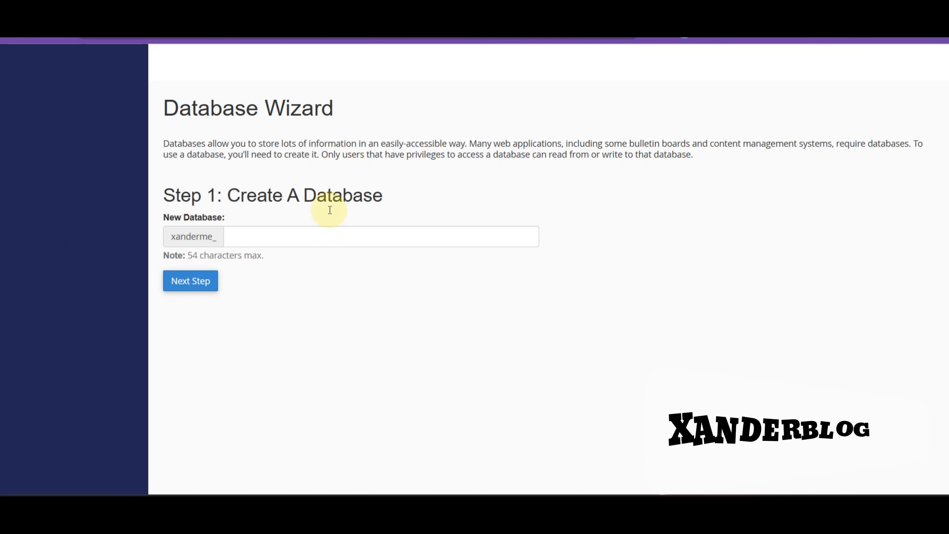
click(315, 235)
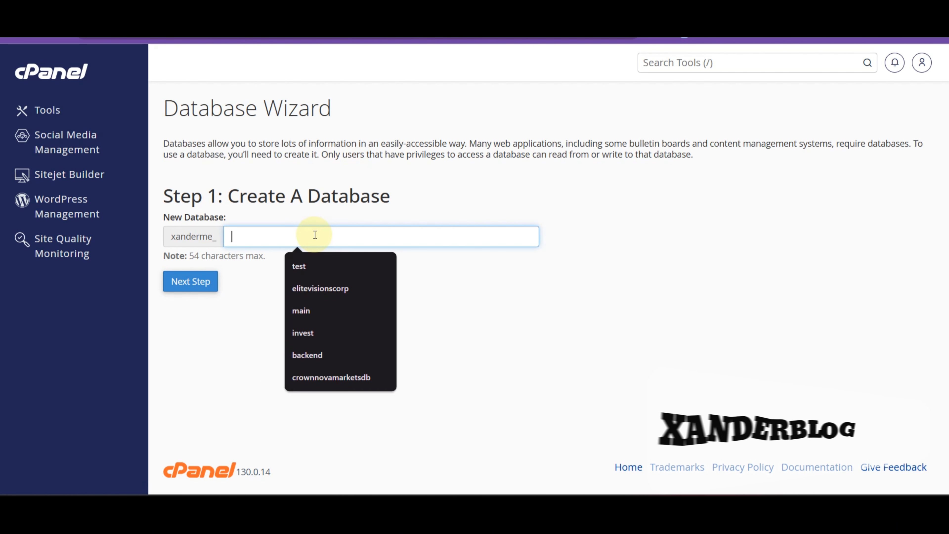
text(emailflash)
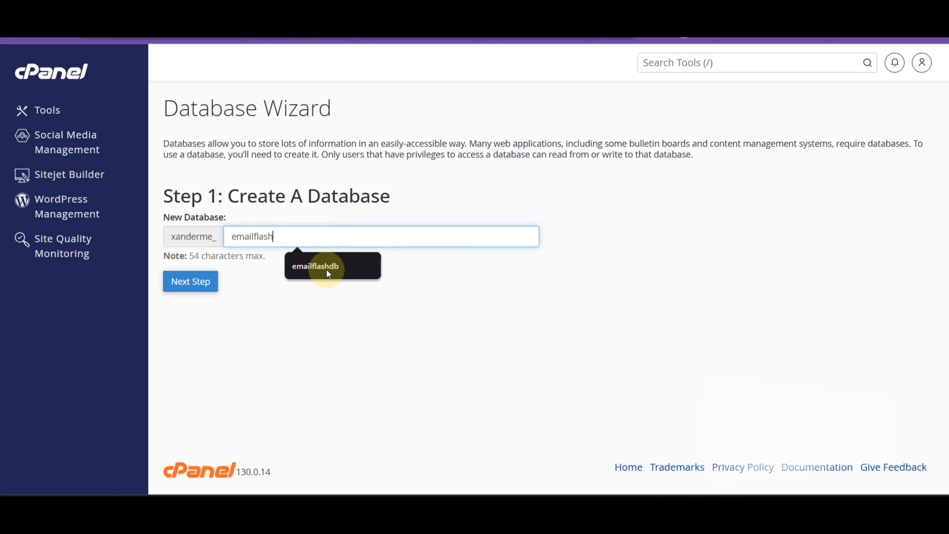
click(326, 268)
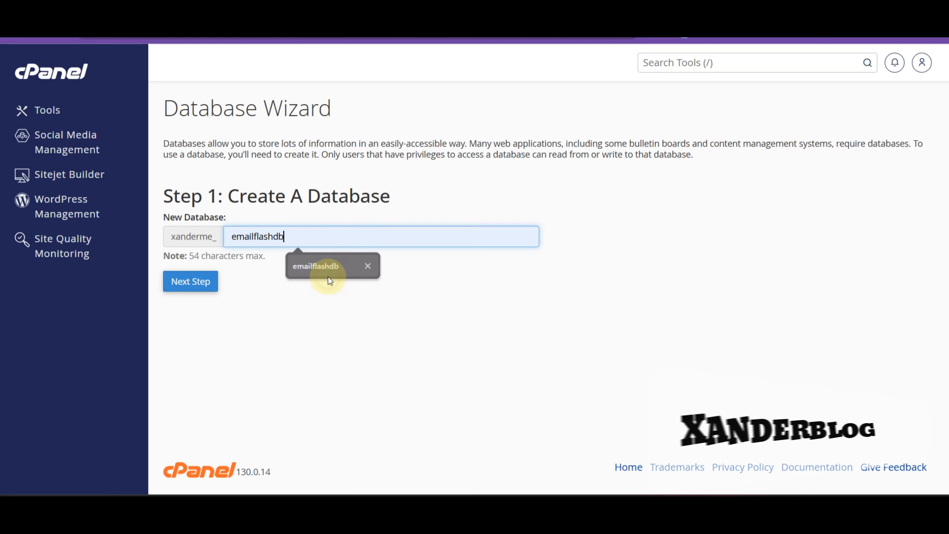
click(197, 281)
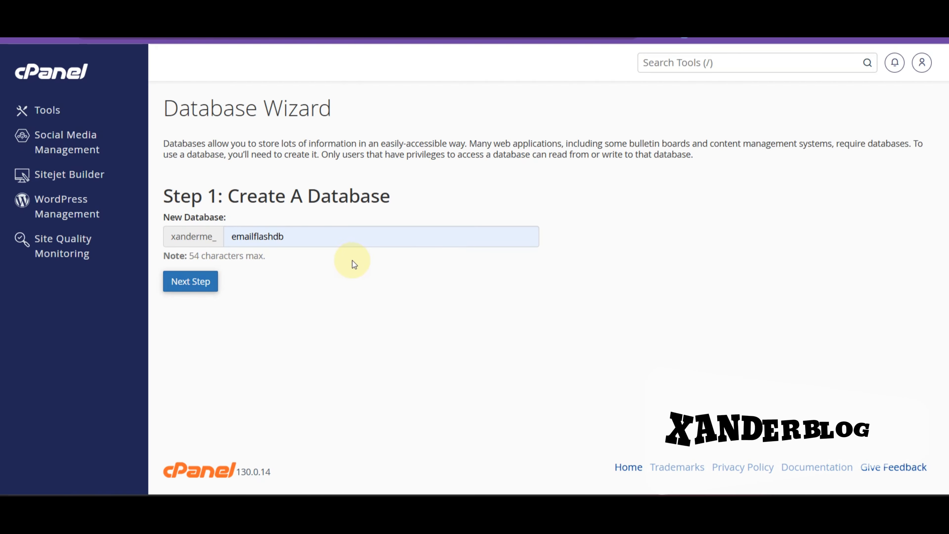
click(263, 225)
Name the new database user emailflashuser
double_click(298, 227)
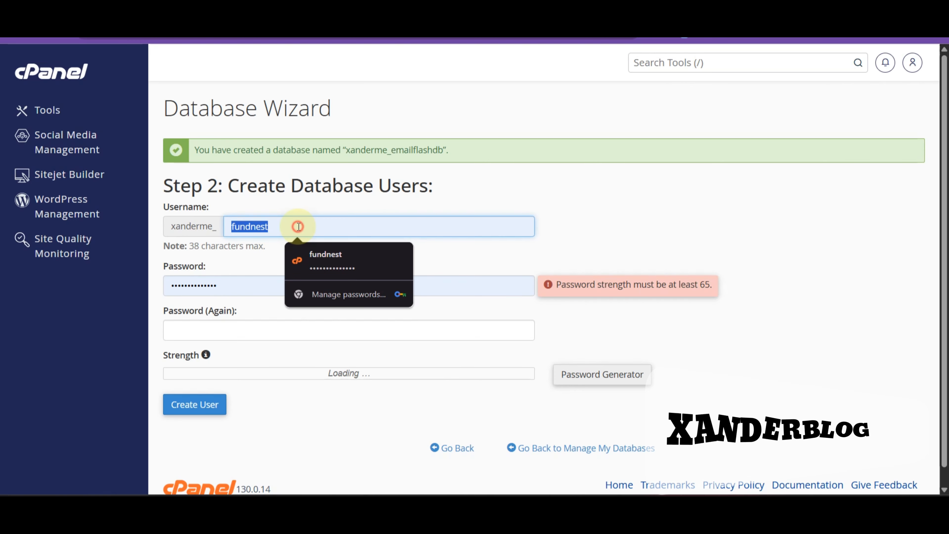
text(emai)
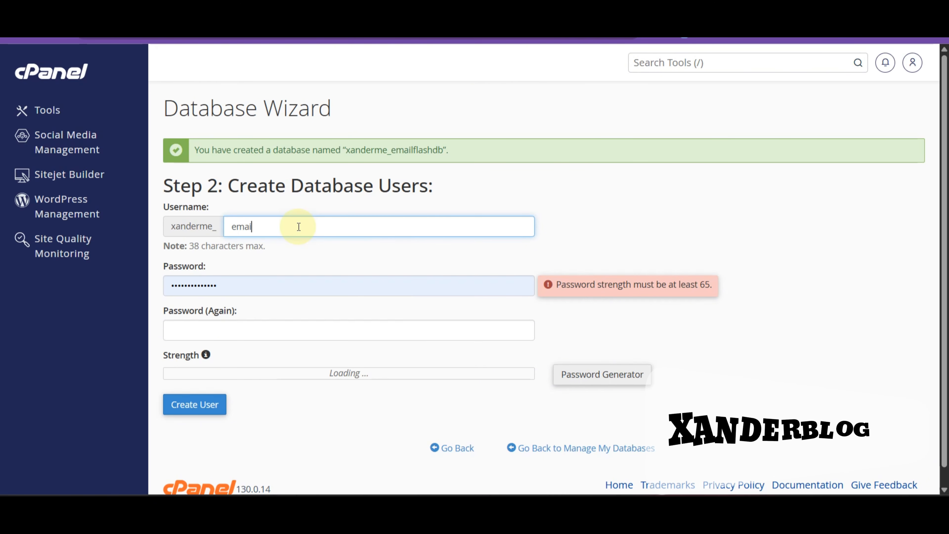
text(l)
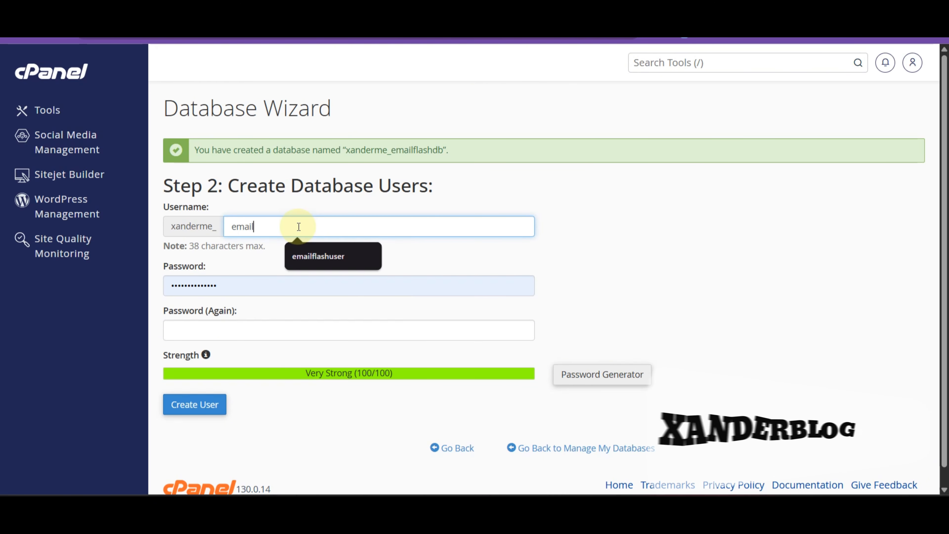
click(321, 258)
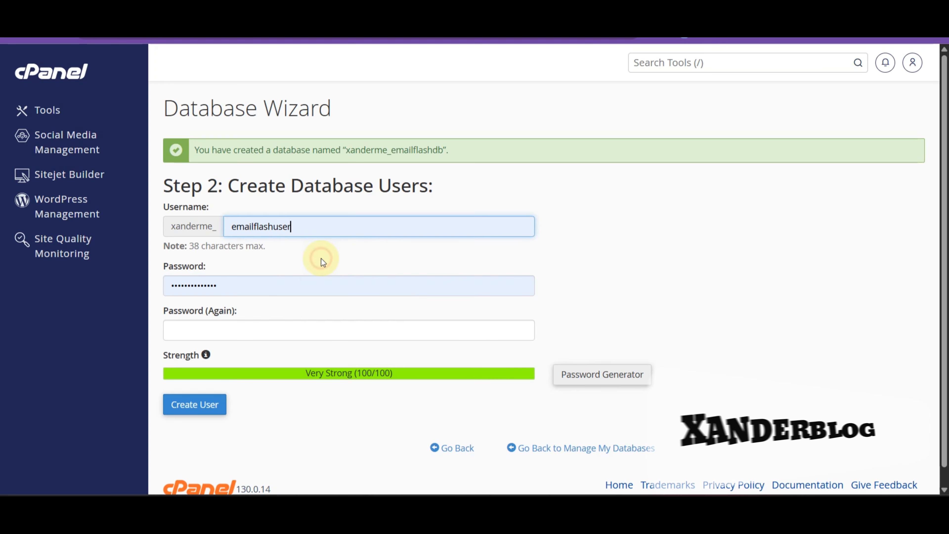
click(229, 325)
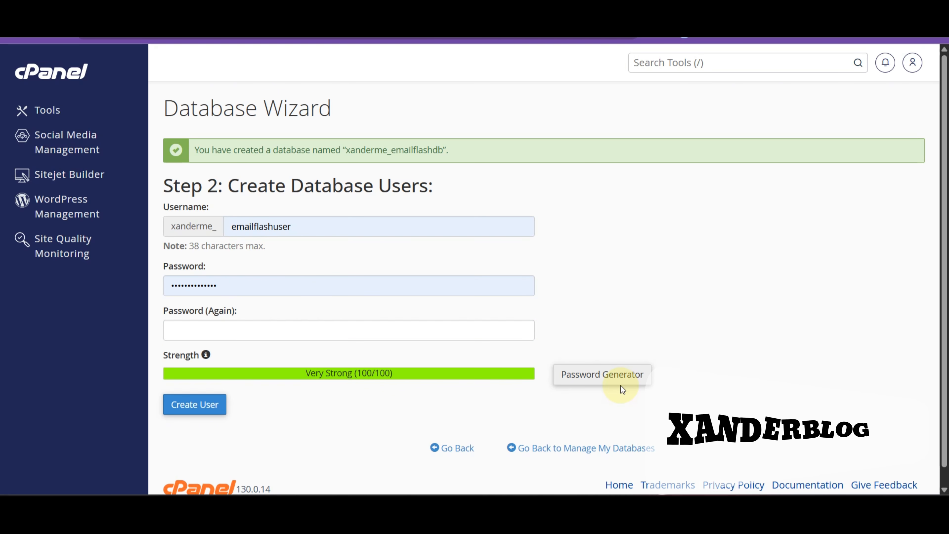
Generate random passwords in the Password Generator until settling on a strong one
click(610, 376)
click(430, 254)
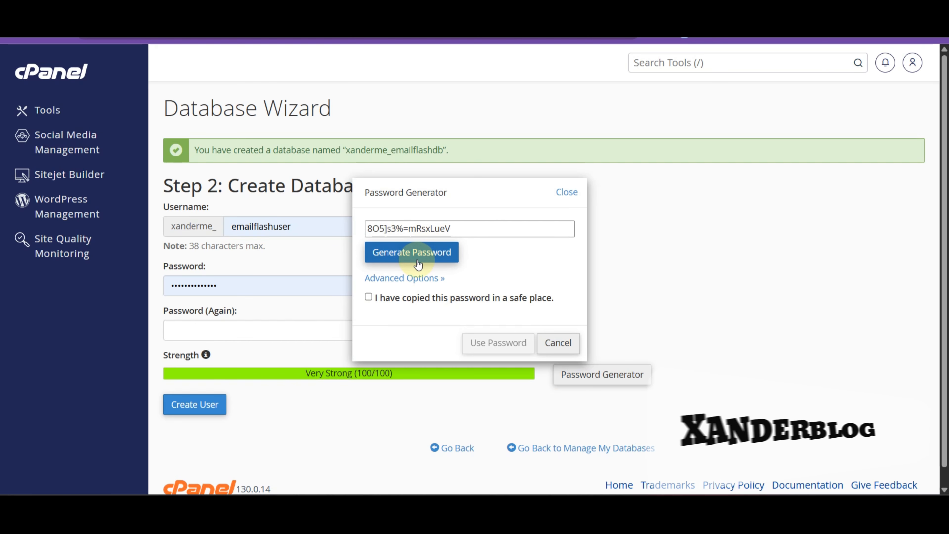
click(419, 258)
click(422, 259)
click(421, 260)
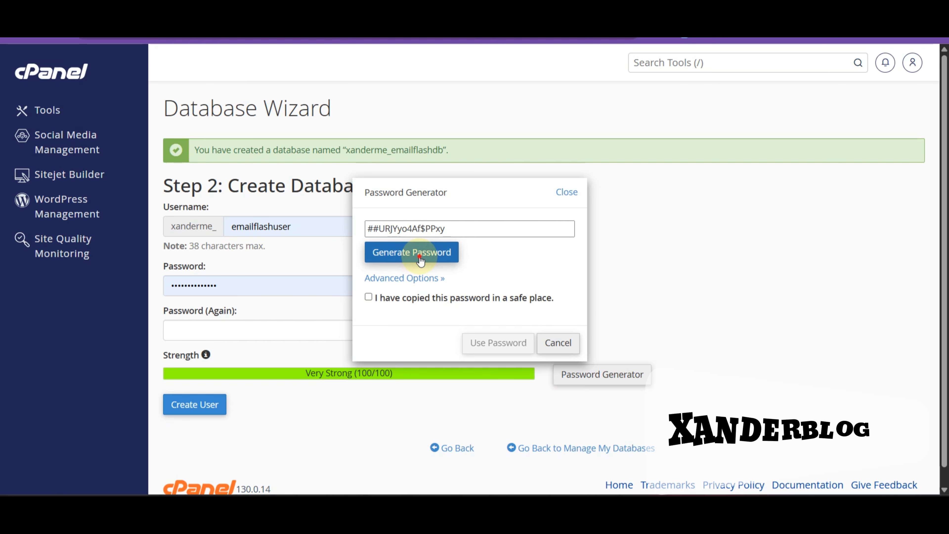
click(421, 260)
click(421, 260)
click(422, 260)
click(422, 260)
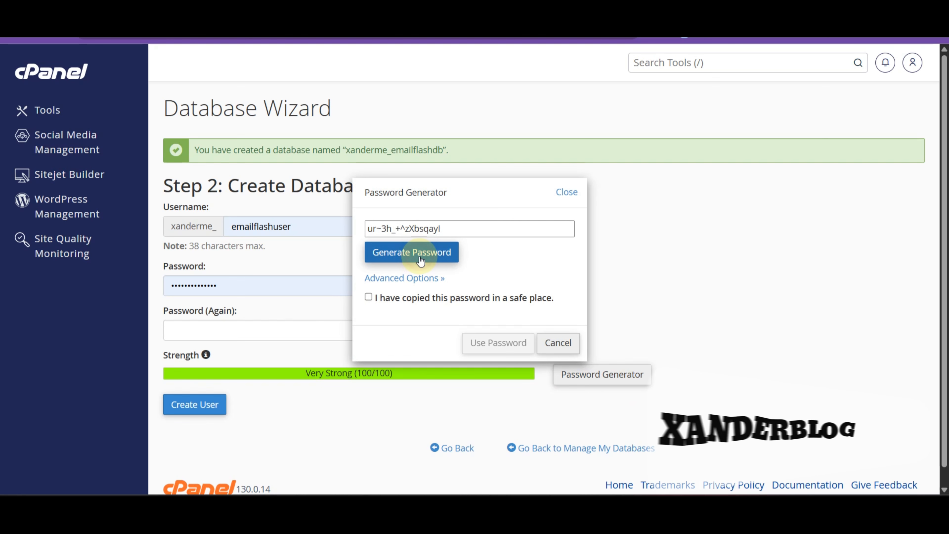
click(421, 260)
click(421, 260)
click(421, 260)
click(421, 260)
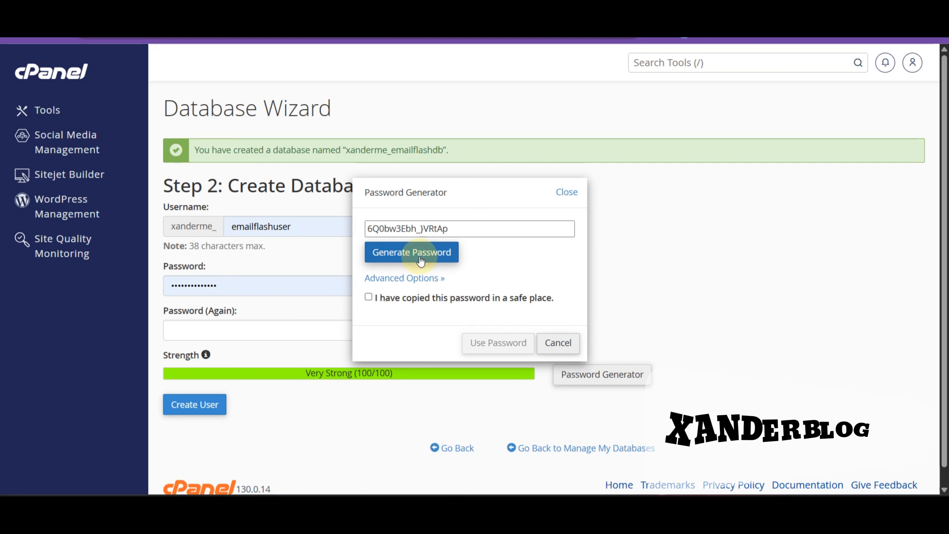
click(421, 259)
click(421, 260)
click(421, 259)
click(420, 258)
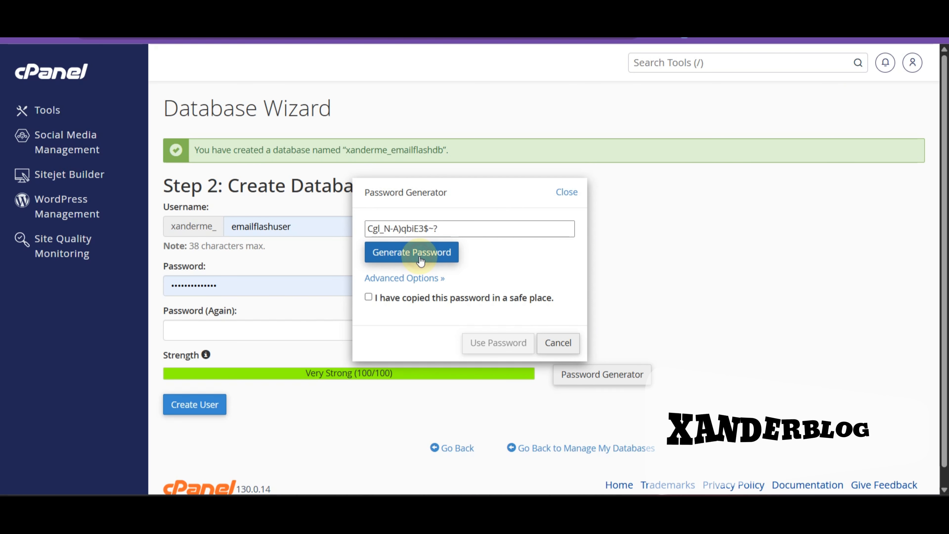
click(402, 258)
click(402, 258)
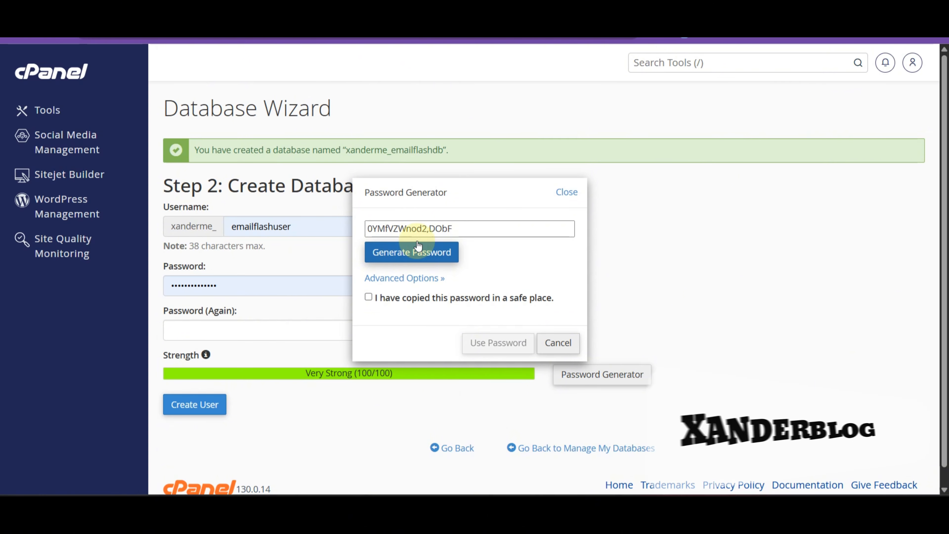
Copy the generated password, confirm it was saved, and apply it to both password fields
triple_click(416, 227)
right_click(415, 228)
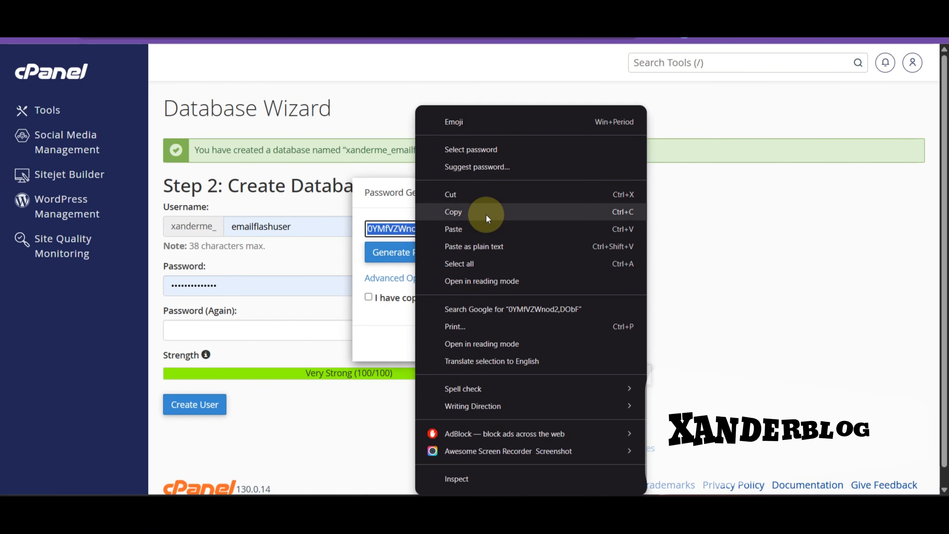
click(486, 211)
click(366, 299)
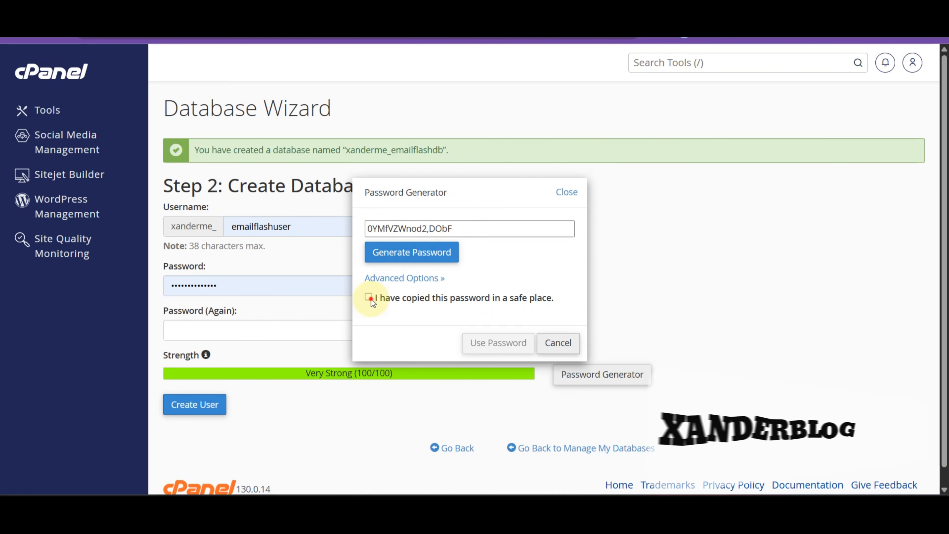
click(502, 352)
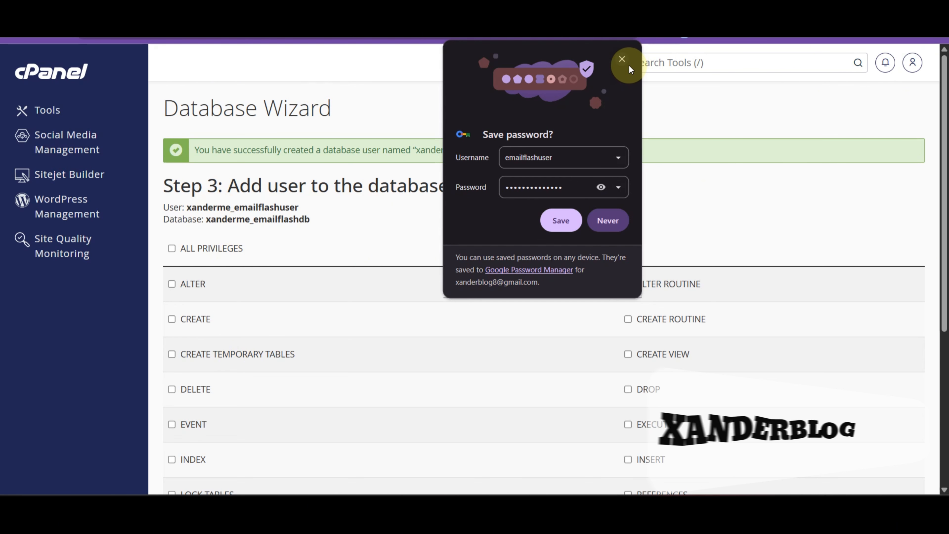
Dismiss the save-password popup and copy the database user and database names
click(622, 59)
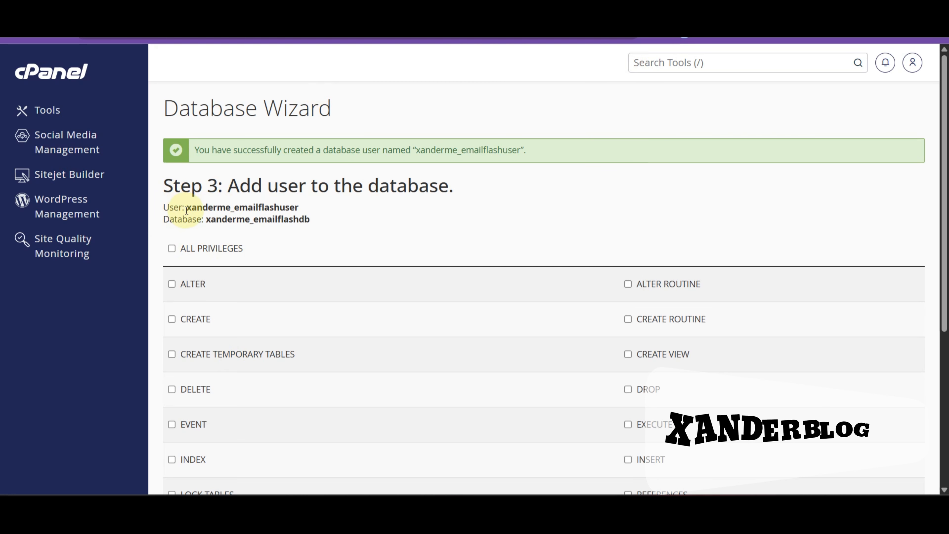
drag(233, 210, 303, 210)
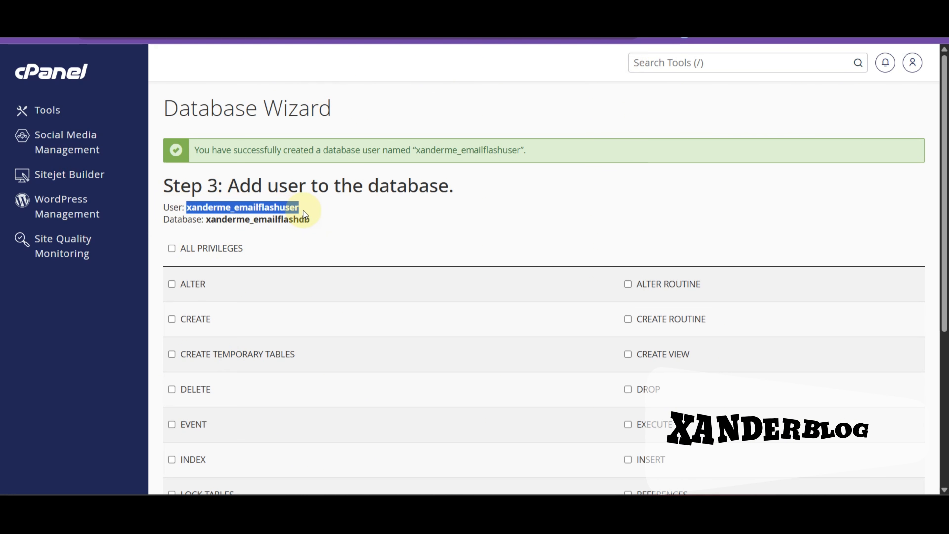
right_click(291, 210)
click(321, 232)
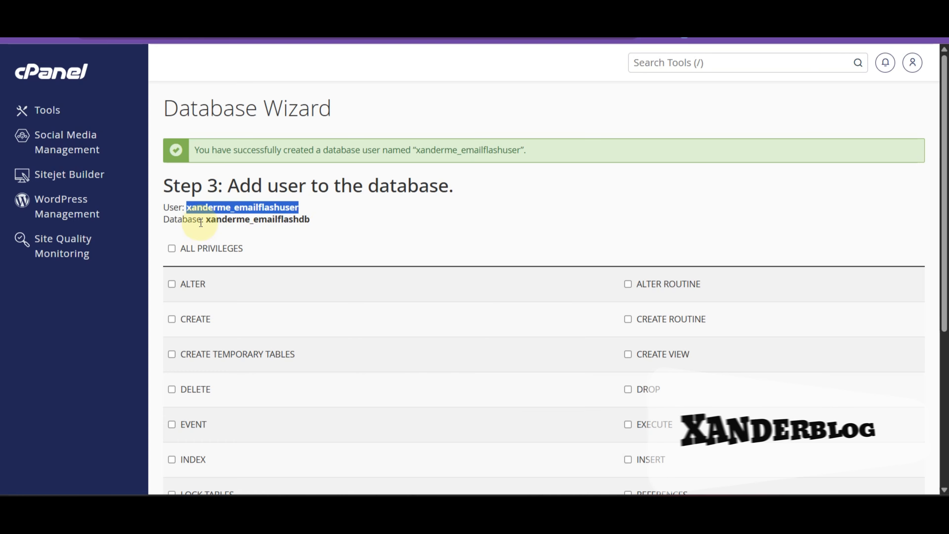
click(209, 222)
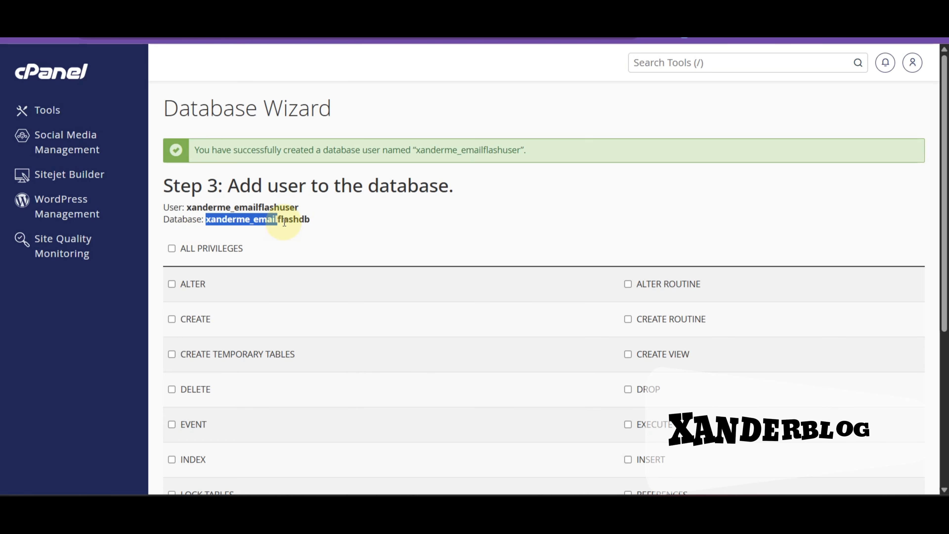
right_click(299, 220)
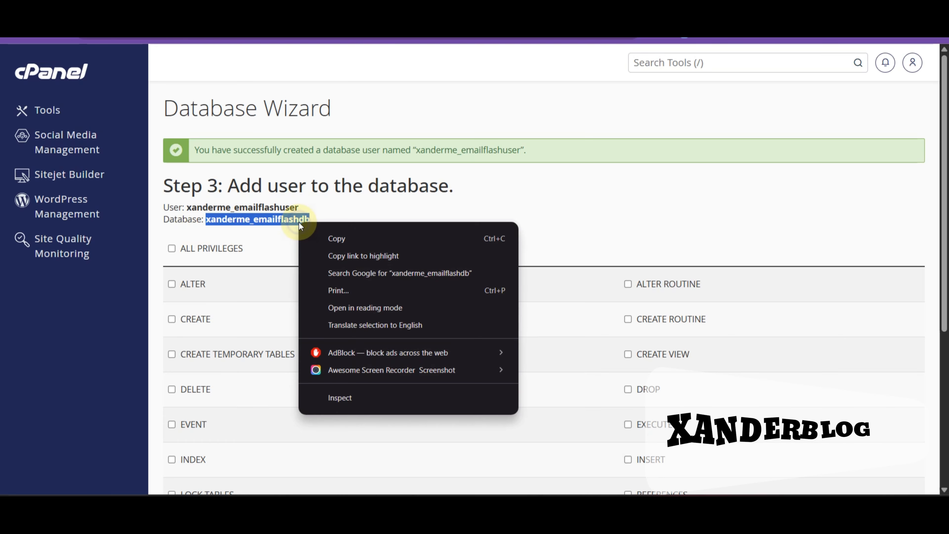
click(315, 240)
Grant xanderme_emailflashuser ALL PRIVILEGES on xanderme_emailflashdb, save, and return home
click(173, 249)
scroll(258, 241, down, 5)
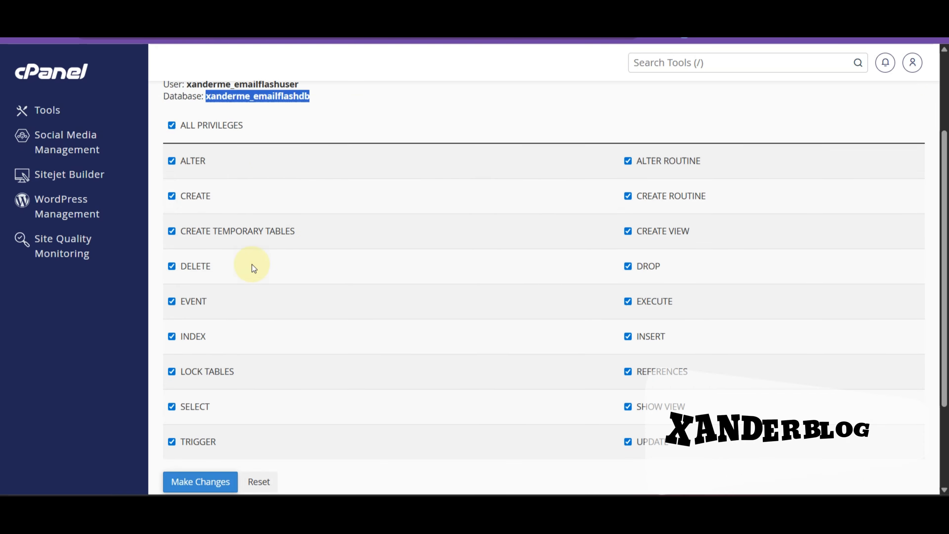
click(191, 419)
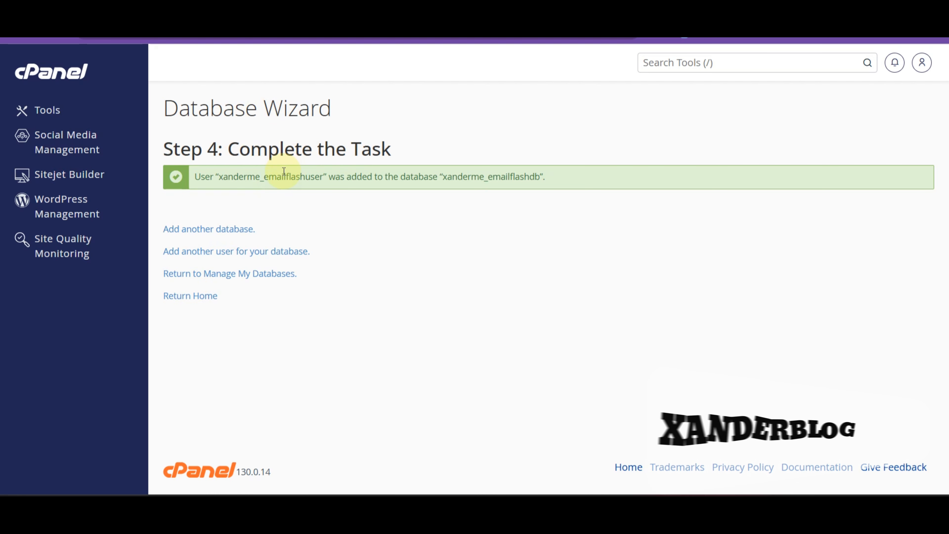
click(195, 297)
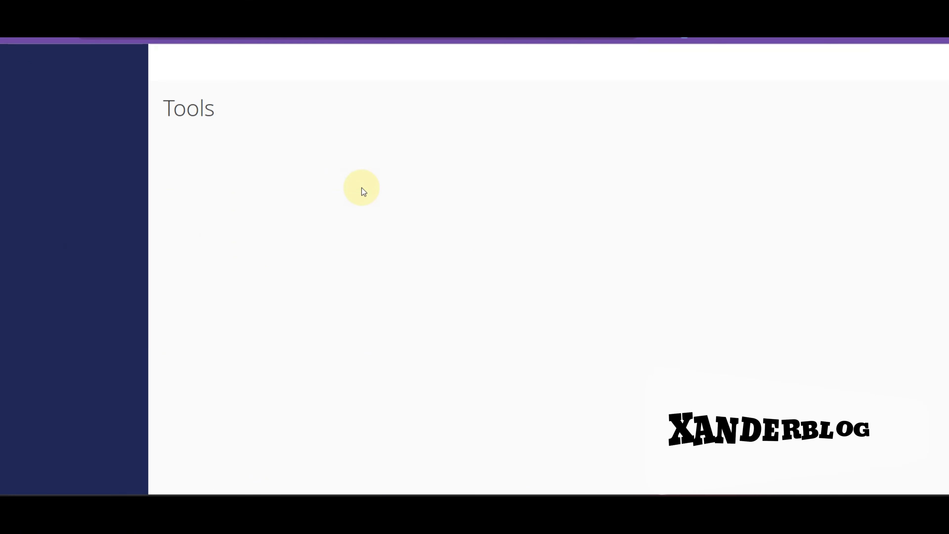
Scroll through the cPanel home page, closing an accidentally opened context menu
scroll(318, 247, down, 4)
scroll(275, 288, down, 6)
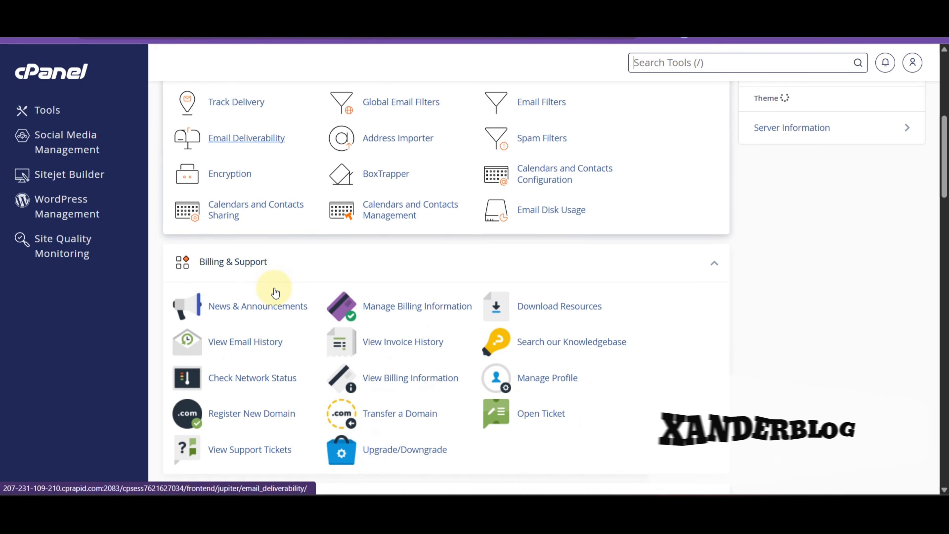
scroll(268, 296, up, 4)
scroll(263, 297, up, 3)
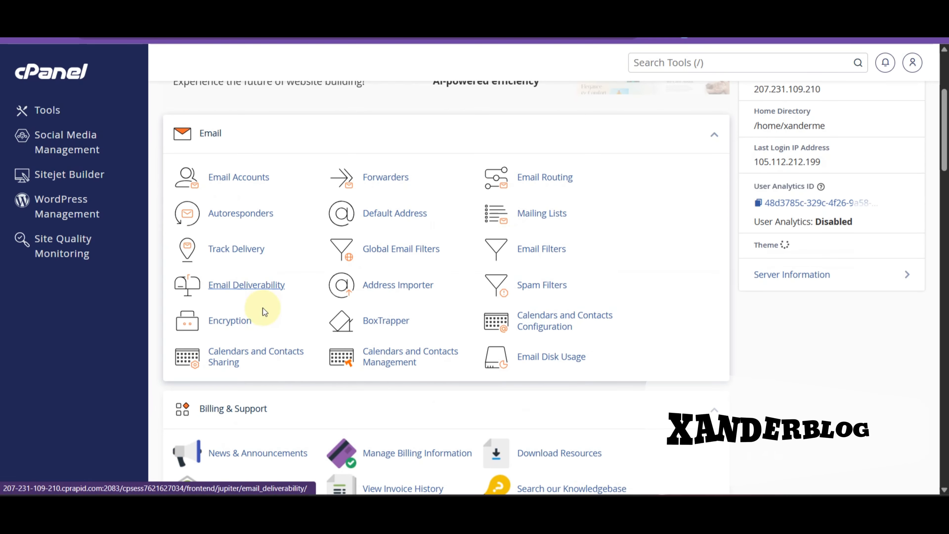
scroll(272, 364, up, 5)
scroll(280, 464, down, 8)
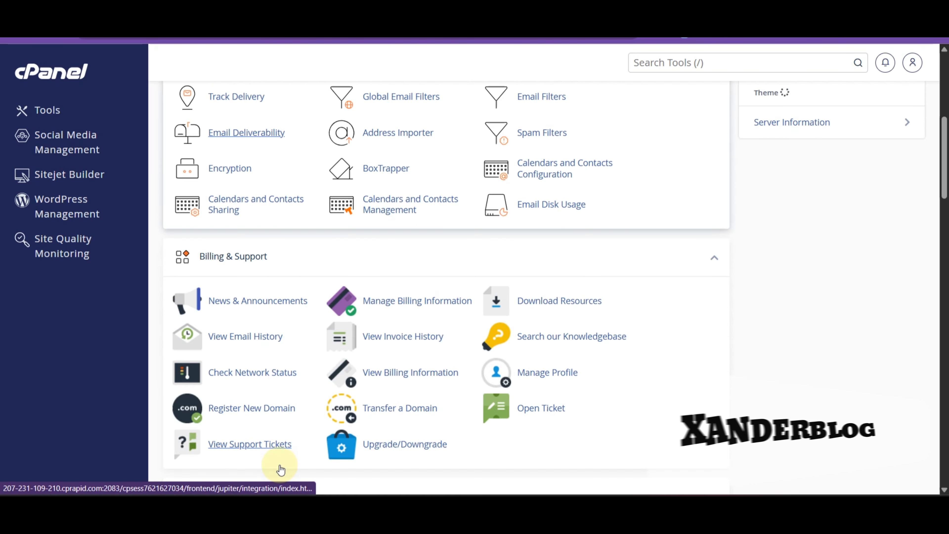
scroll(281, 458, up, 7)
scroll(281, 457, down, 2)
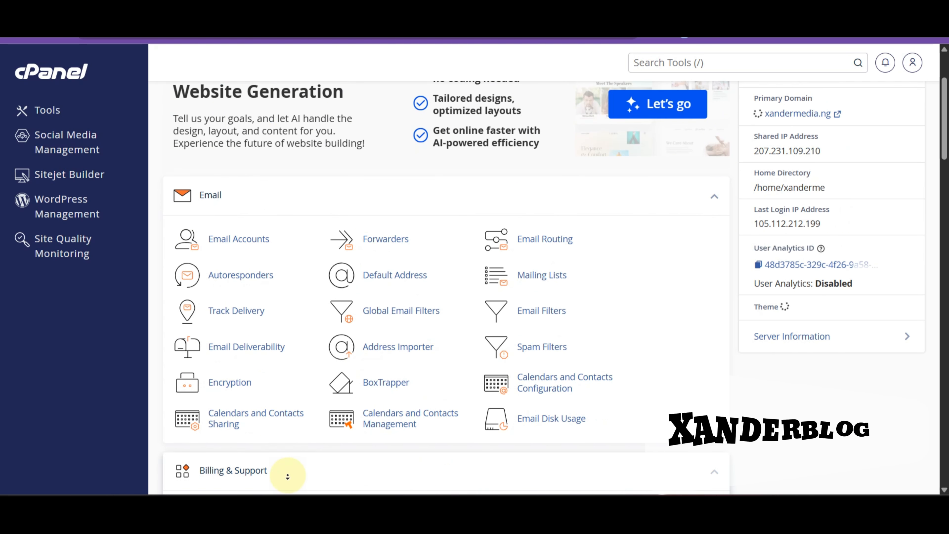
scroll(286, 475, down, 2)
scroll(287, 486, down, 4)
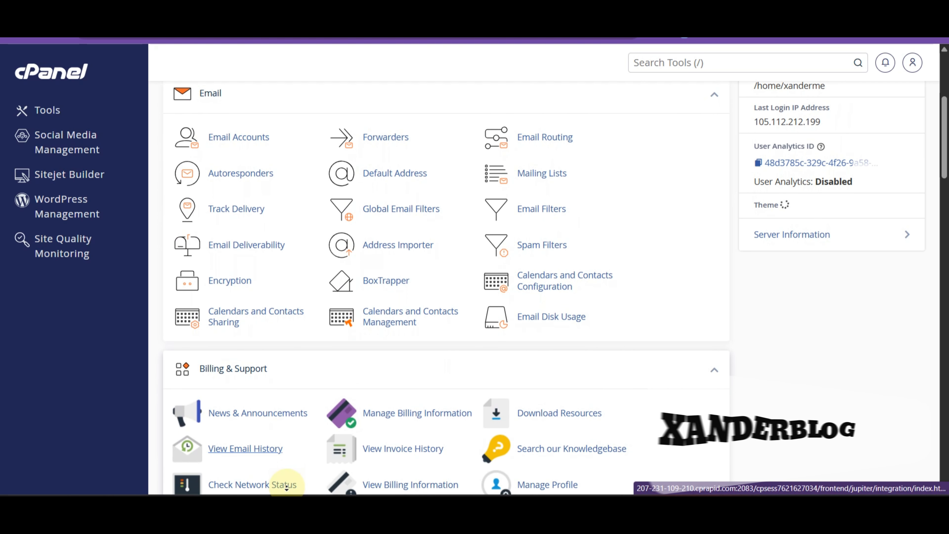
scroll(287, 492, down, 5)
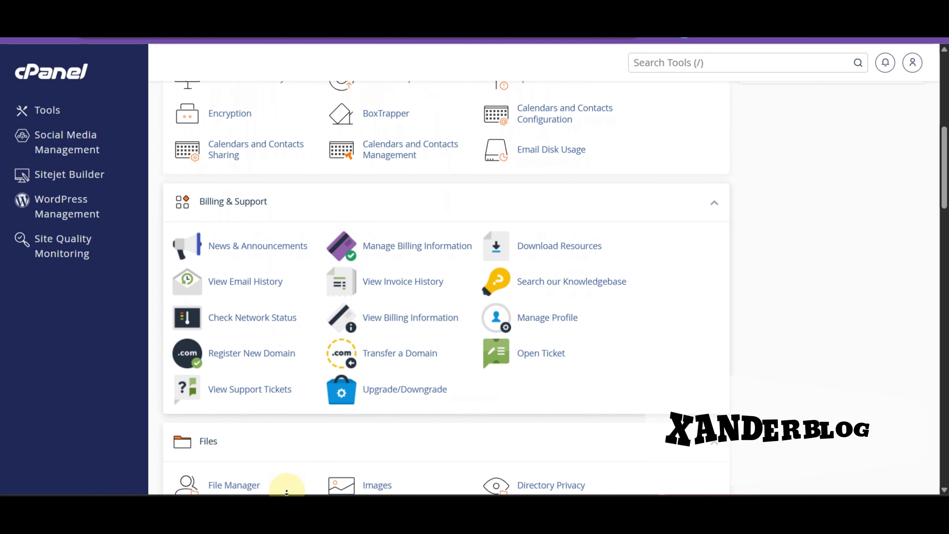
scroll(286, 492, down, 5)
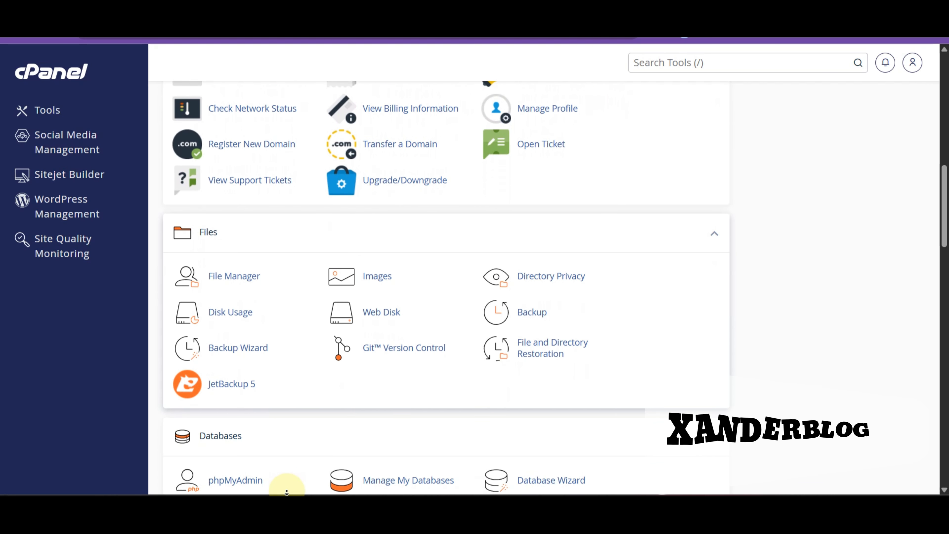
scroll(295, 375, up, 12)
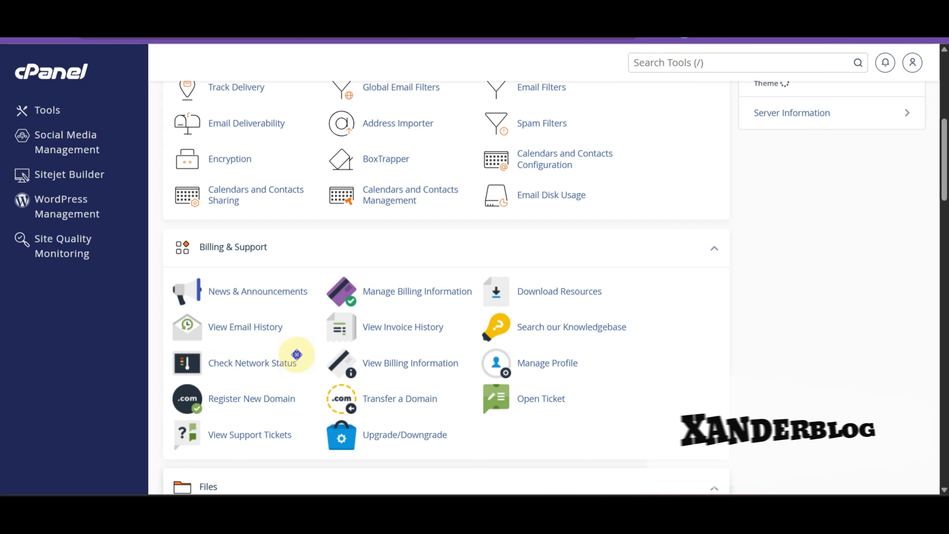
right_click(296, 354)
click(333, 480)
Launch phpMyAdmin, then check the nexomailer With Waring.zip upload, now at 79%
scroll(334, 482, down, 10)
scroll(335, 486, down, 3)
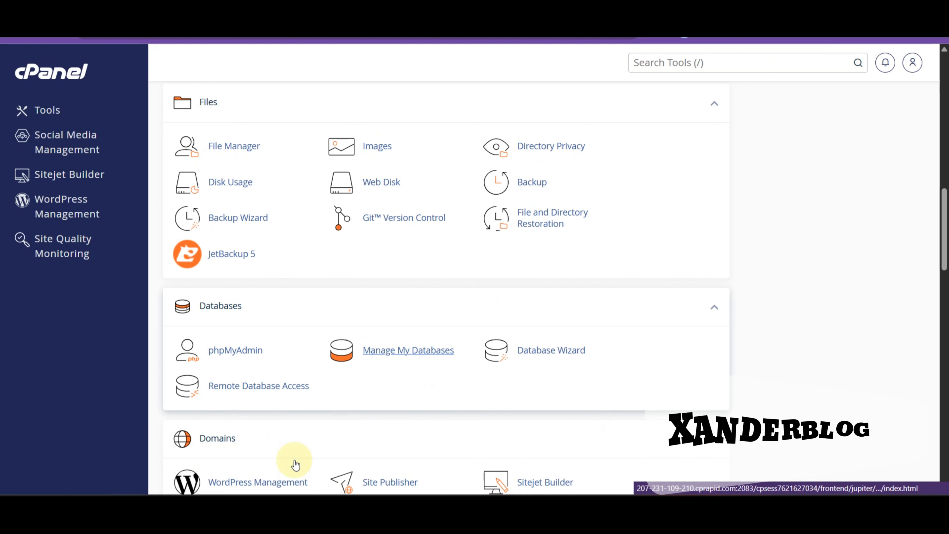
click(228, 350)
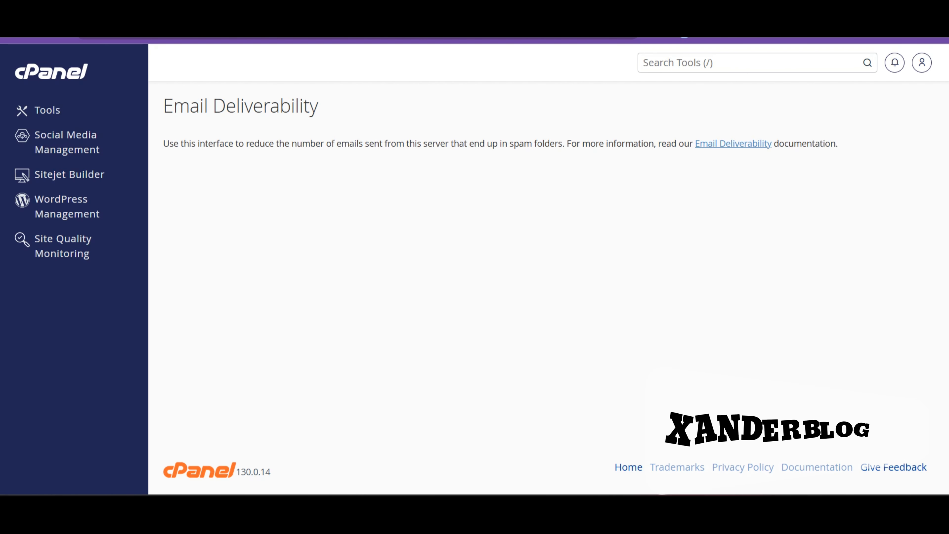
key(ctrl+Tab)
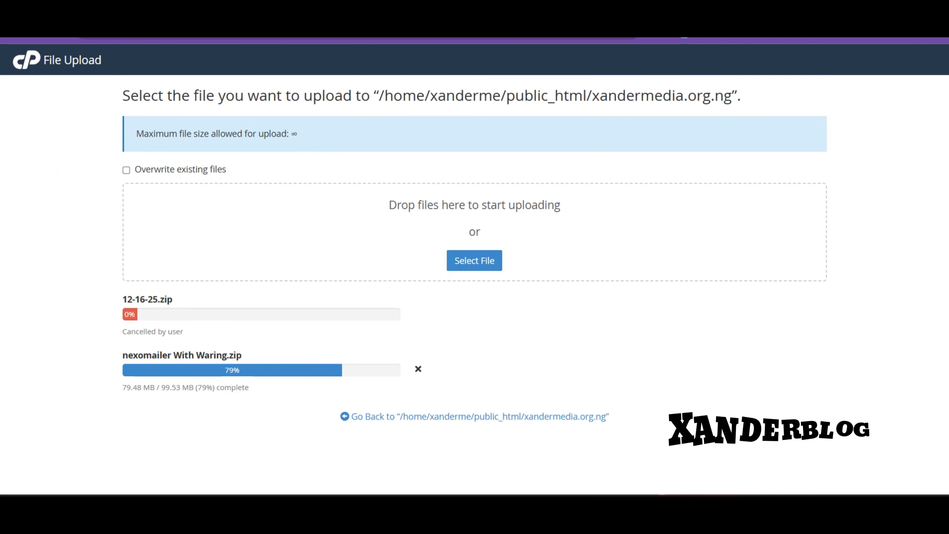
Switch to the phpMyAdmin tab listing xanderme_emailflashdb
key(ctrl+Tab)
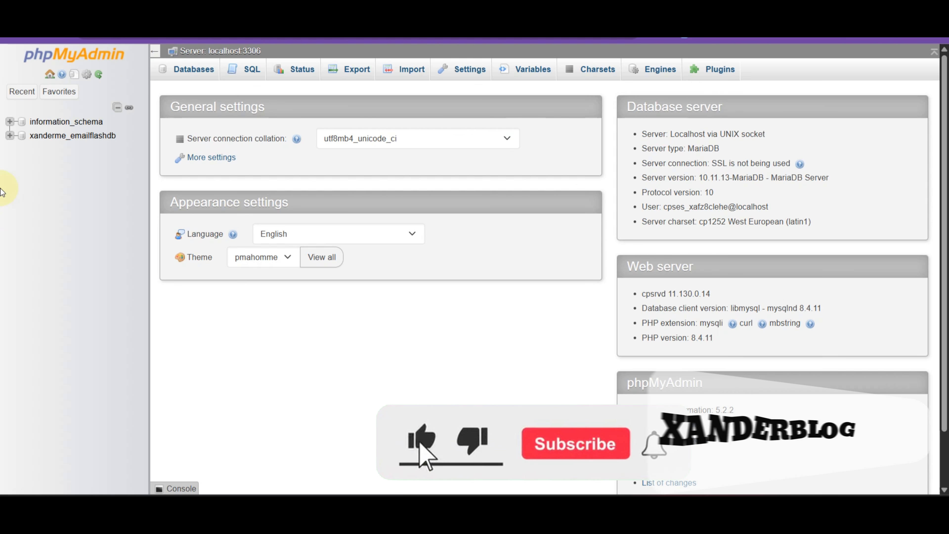
Select xanderme_emailflashdb, go to its Import tab, and untick 'Enable foreign key checks'
click(88, 139)
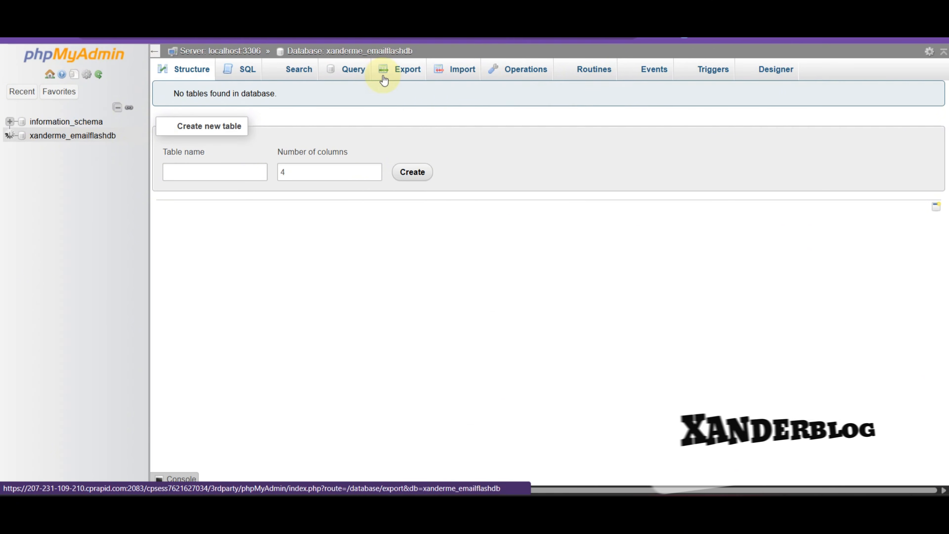
click(64, 135)
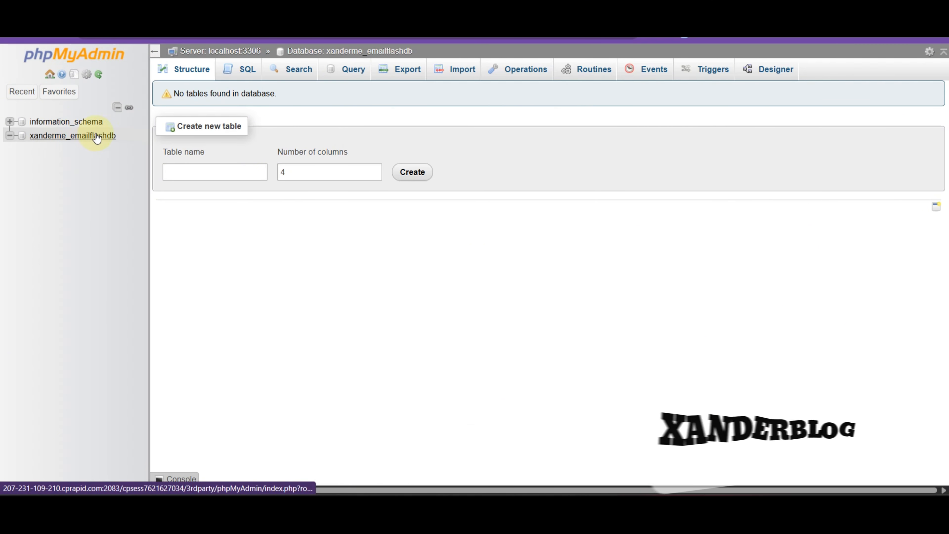
click(458, 72)
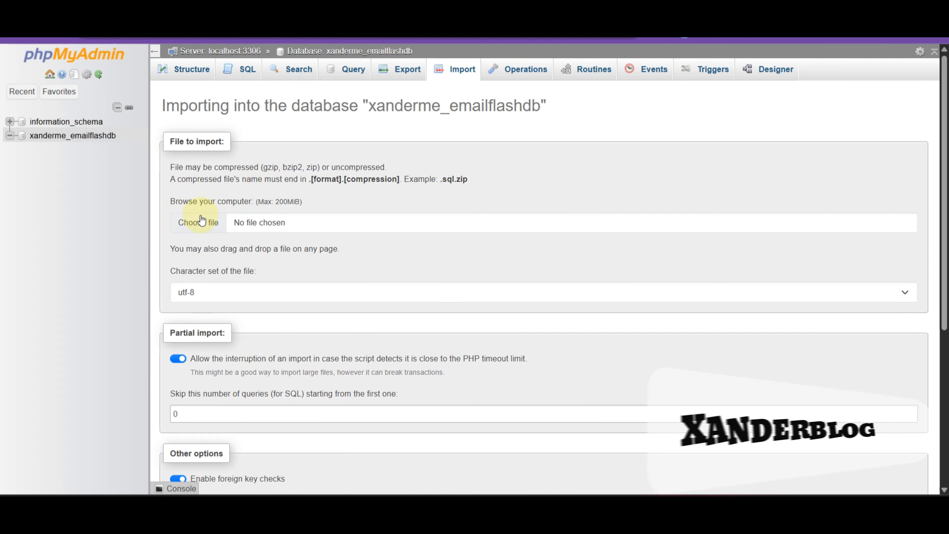
scroll(201, 220, down, 6)
scroll(203, 162, up, 2)
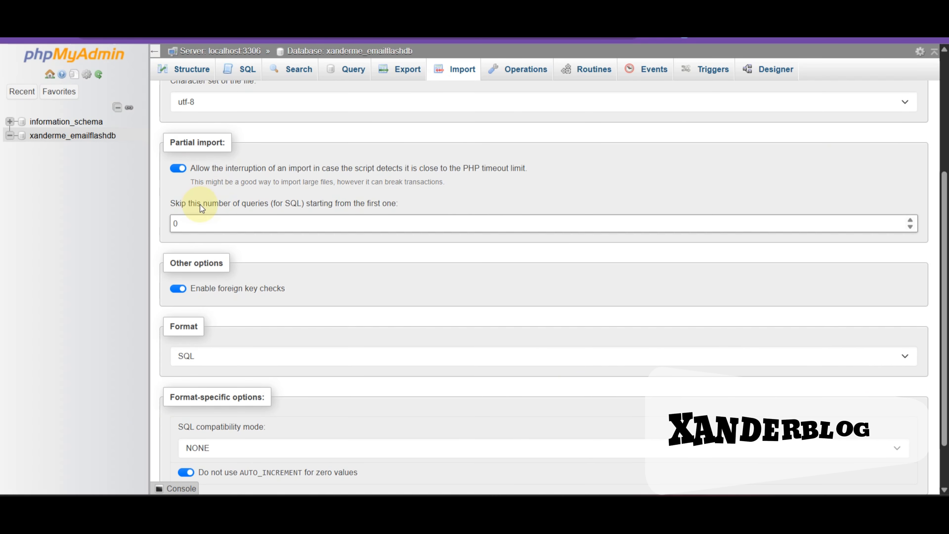
scroll(210, 211, up, 4)
scroll(215, 262, down, 4)
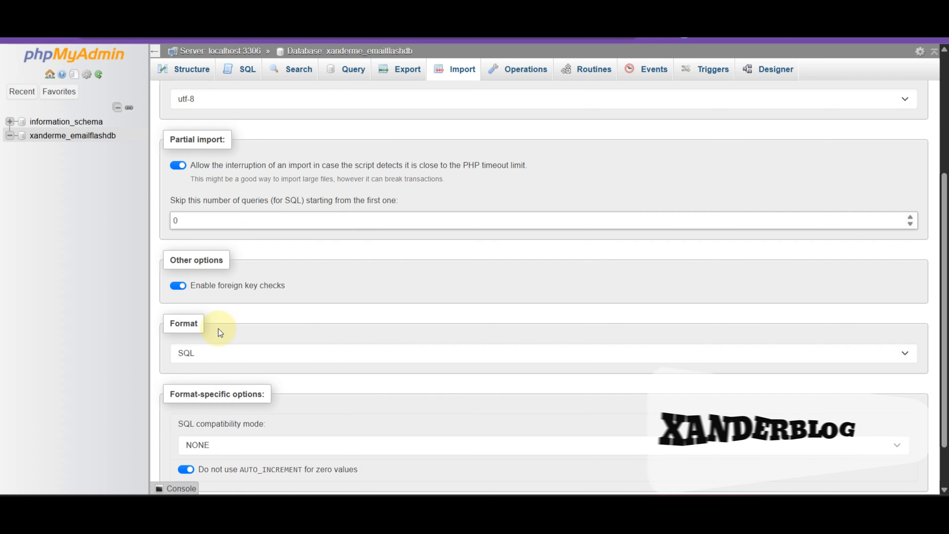
scroll(206, 414, up, 2)
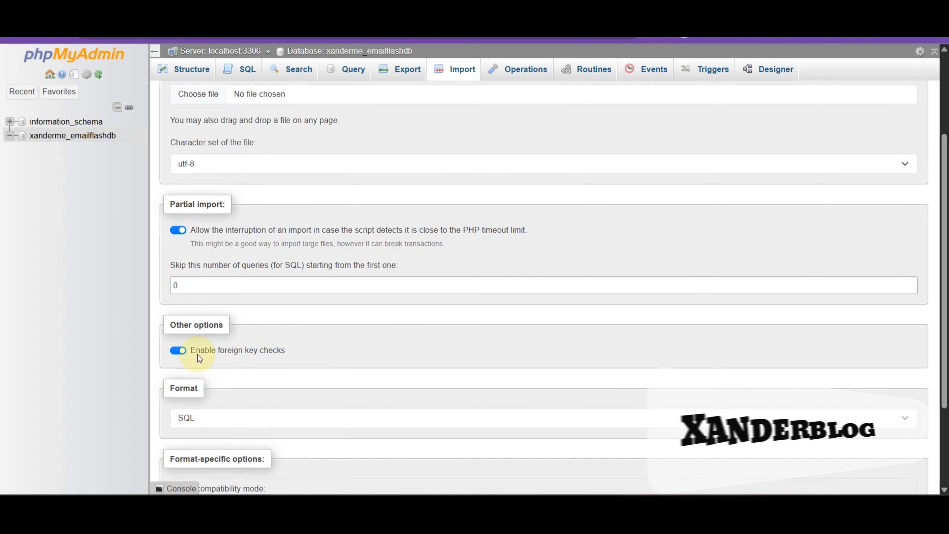
click(179, 351)
scroll(221, 347, down, 2)
scroll(210, 302, up, 6)
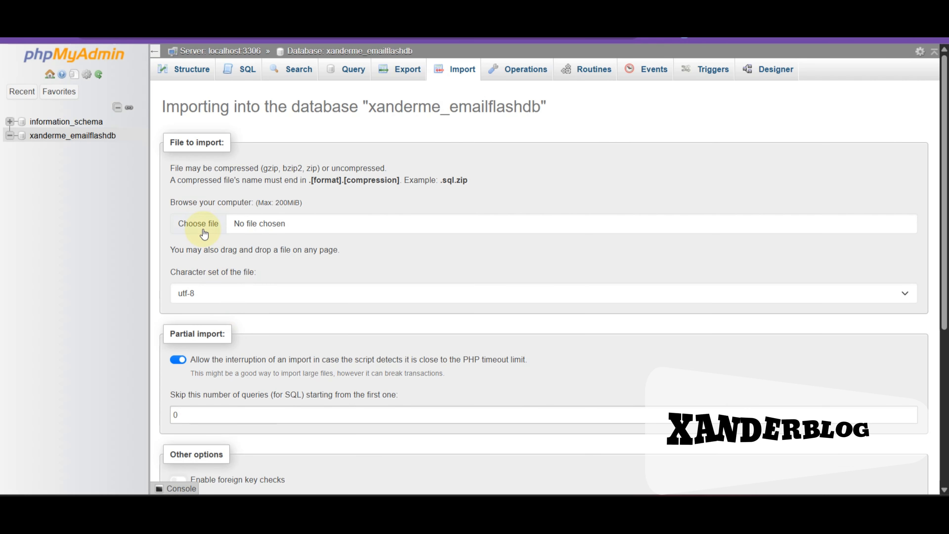
Import viralbil_nexomailerdb (1).sql into xanderme_emailflashdb, running 132 queries
click(203, 229)
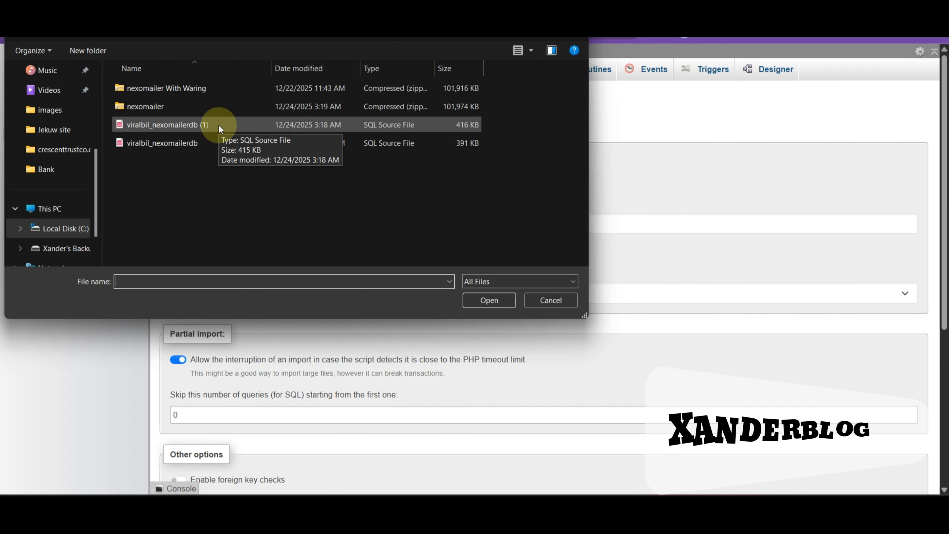
double_click(218, 125)
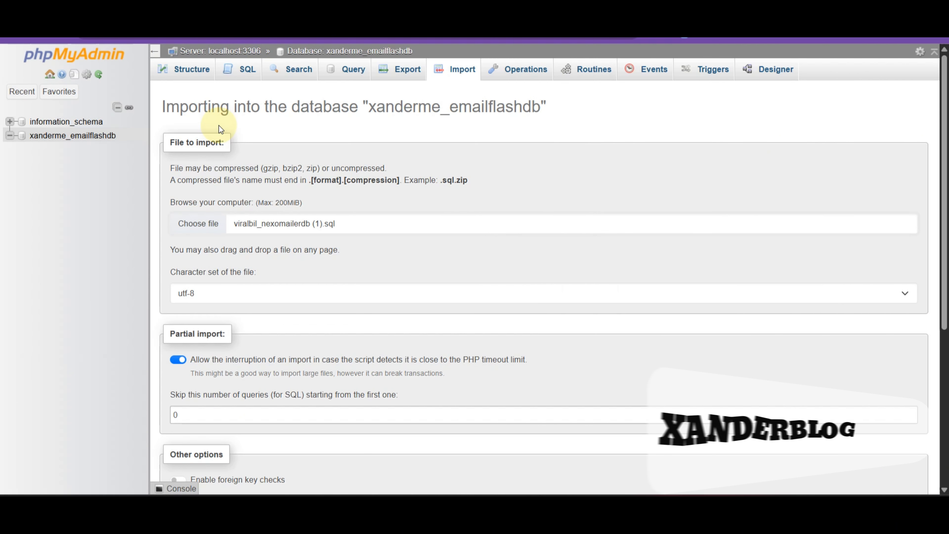
scroll(223, 387, down, 3)
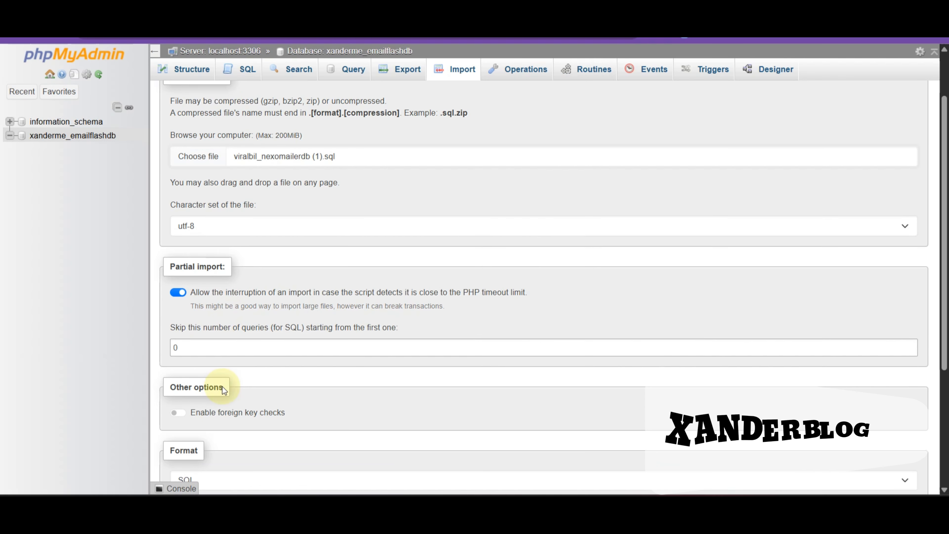
scroll(241, 431, up, 3)
scroll(285, 433, down, 6)
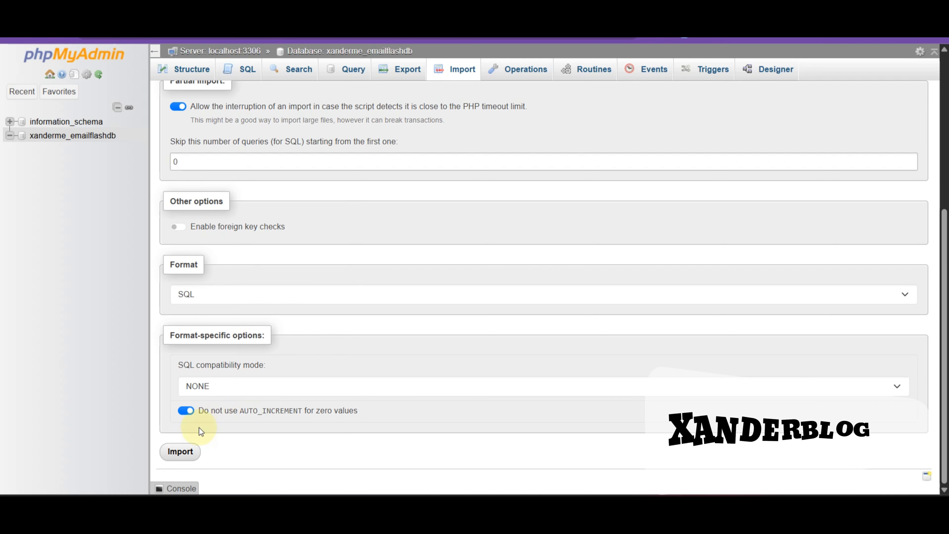
click(186, 453)
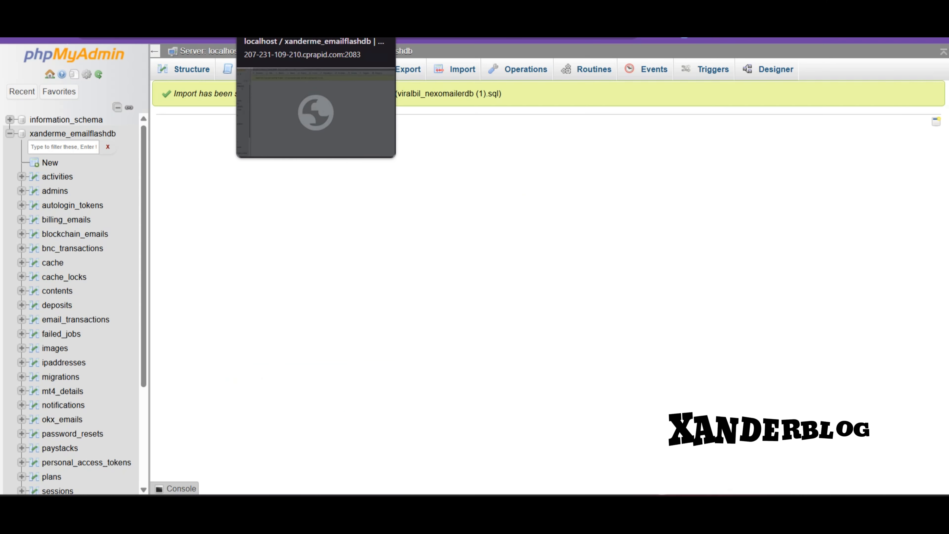
scroll(97, 406, down, 3)
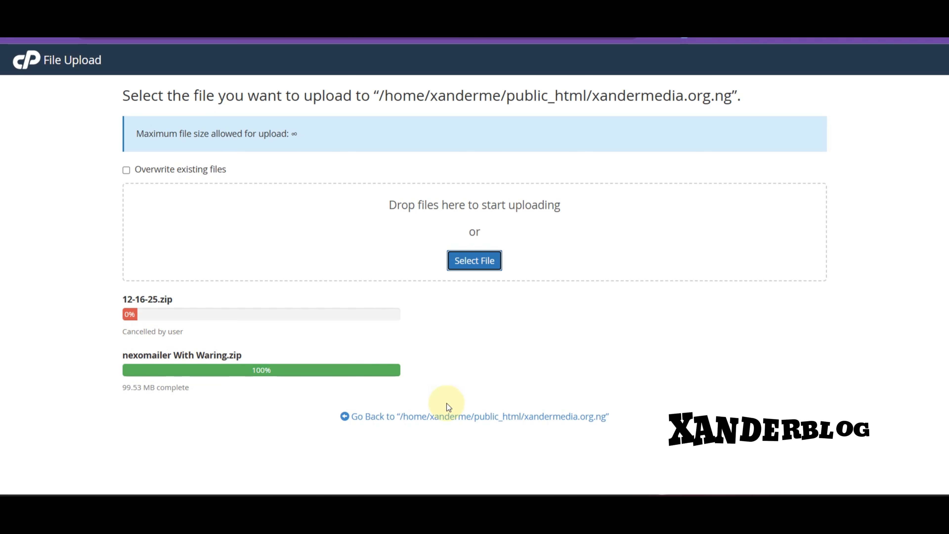
Extract nexomailer With Waring.zip into xandermedia.org.ng, then reload the site's Index of / page
click(489, 7)
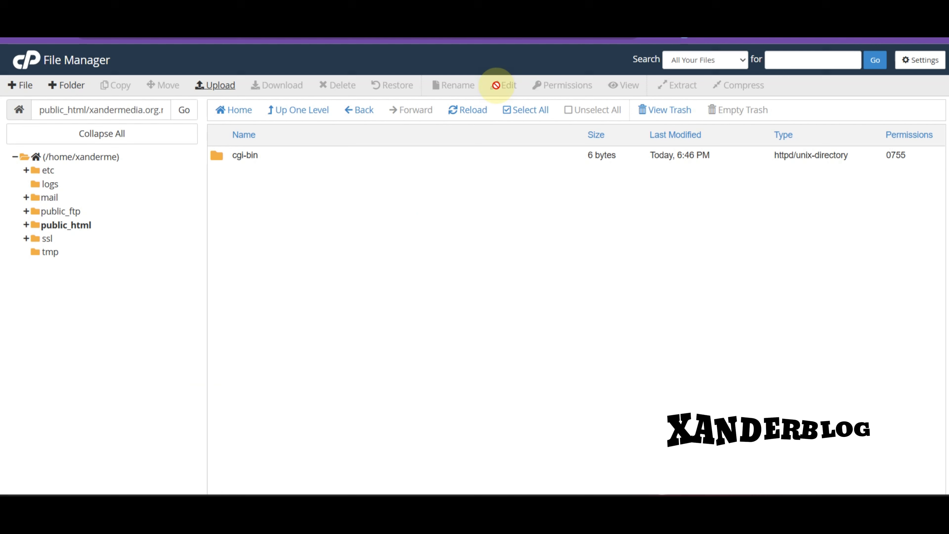
click(477, 113)
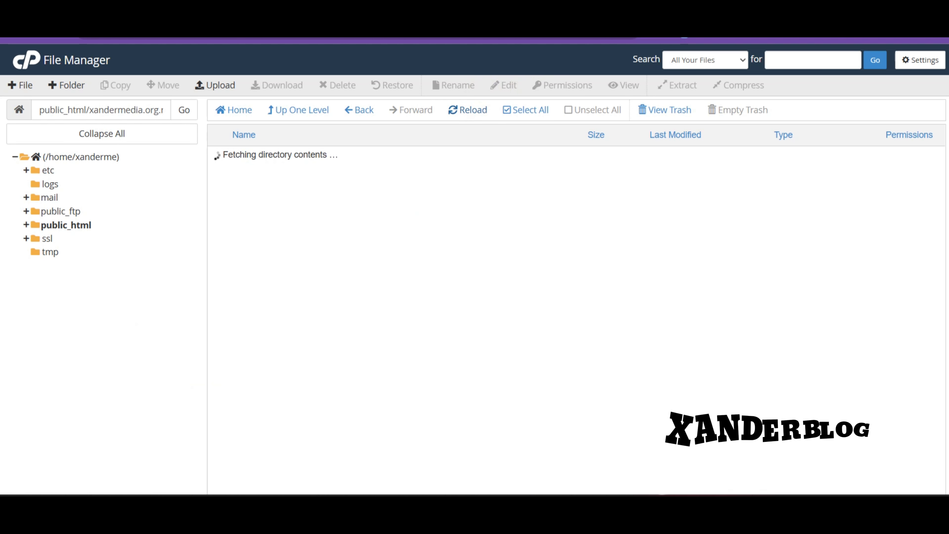
click(317, 177)
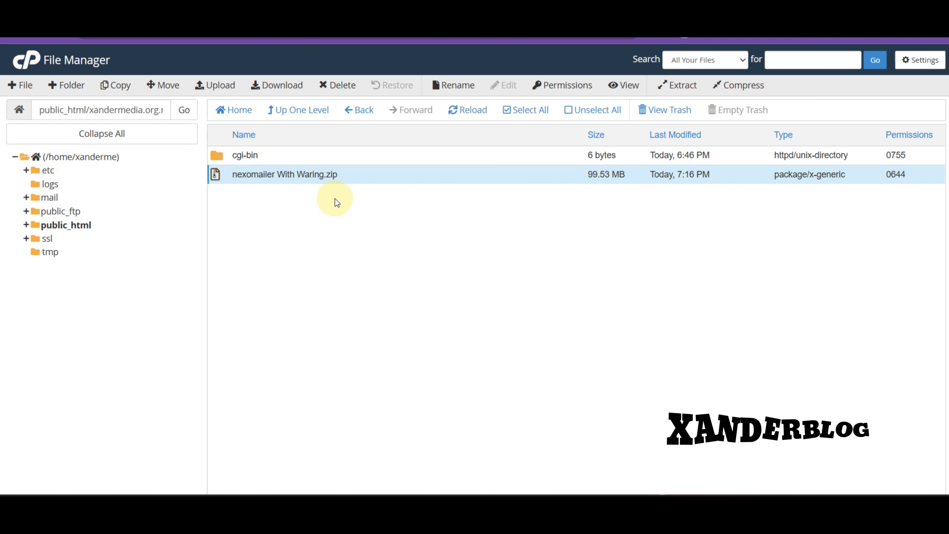
click(344, 178)
right_click(344, 179)
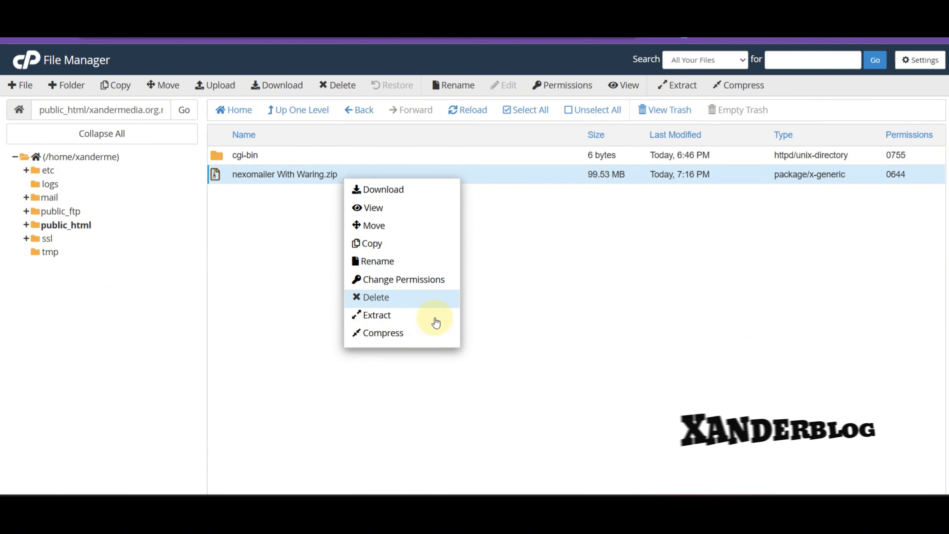
click(424, 316)
click(572, 330)
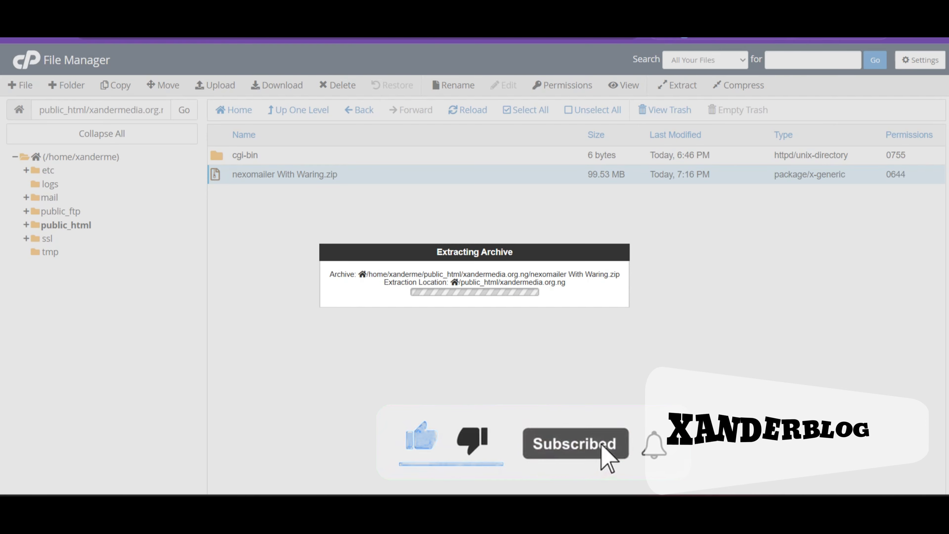
click(758, 15)
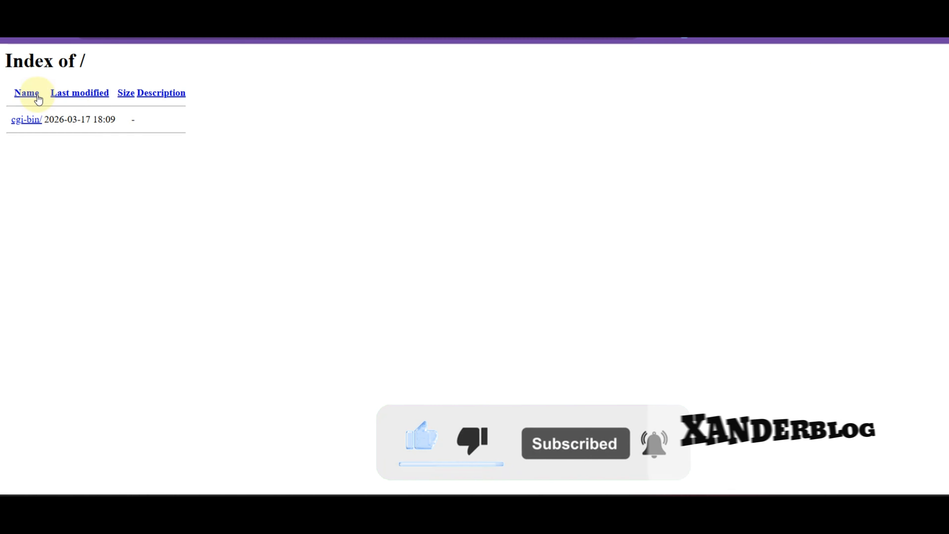
click(59, 36)
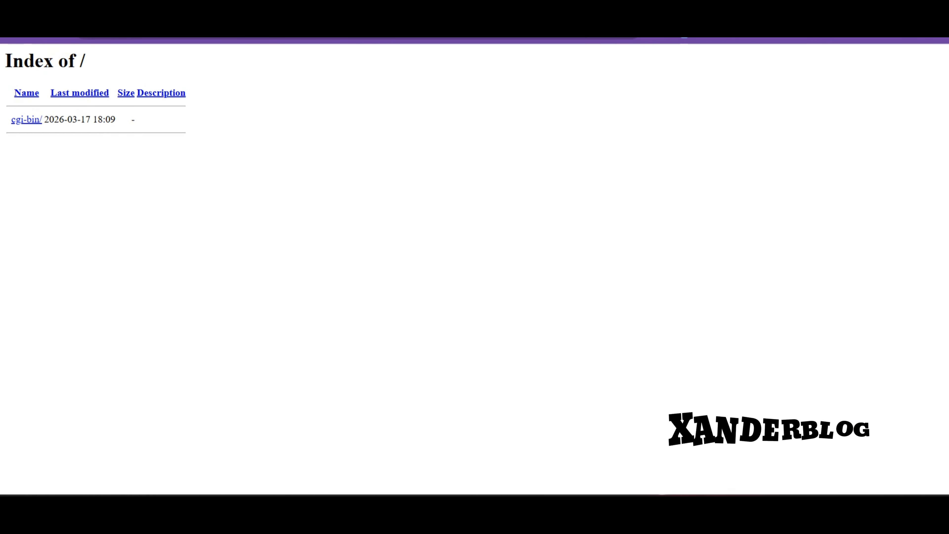
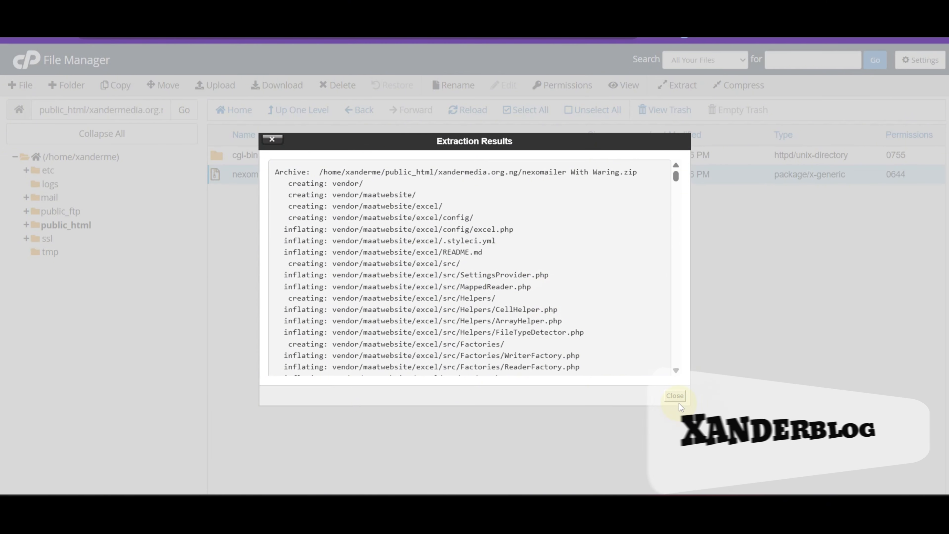
Close the Extraction Results and reload the folder to list the extracted NexoMailer files
click(676, 396)
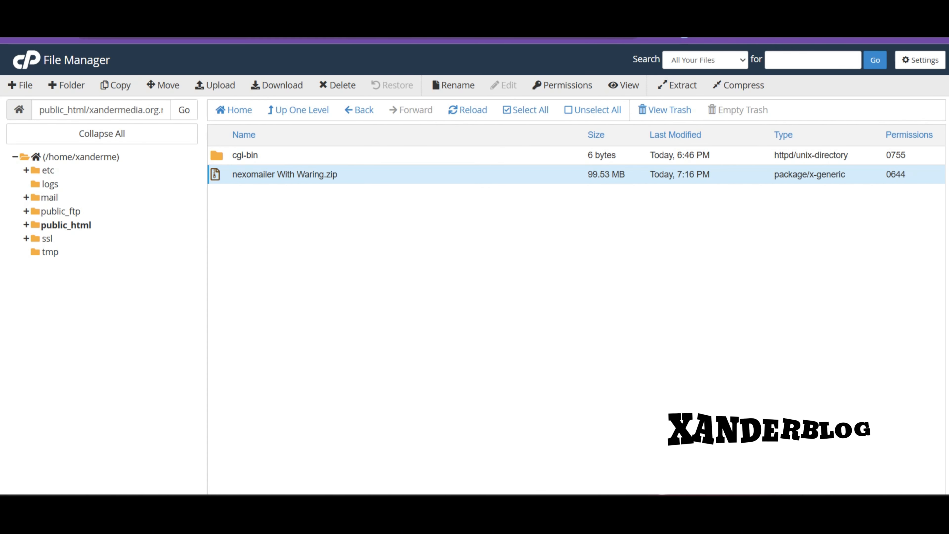
click(475, 112)
scroll(286, 355, down, 8)
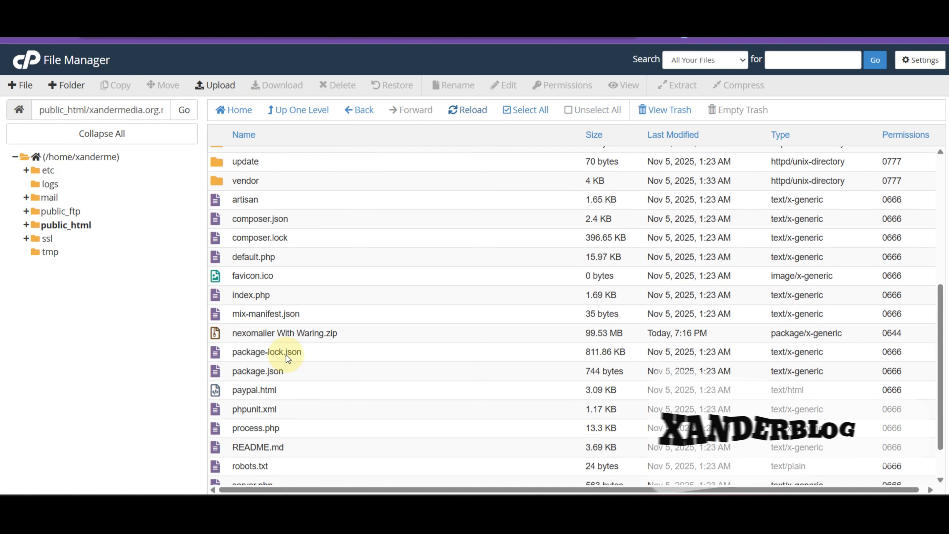
scroll(423, 355, up, 3)
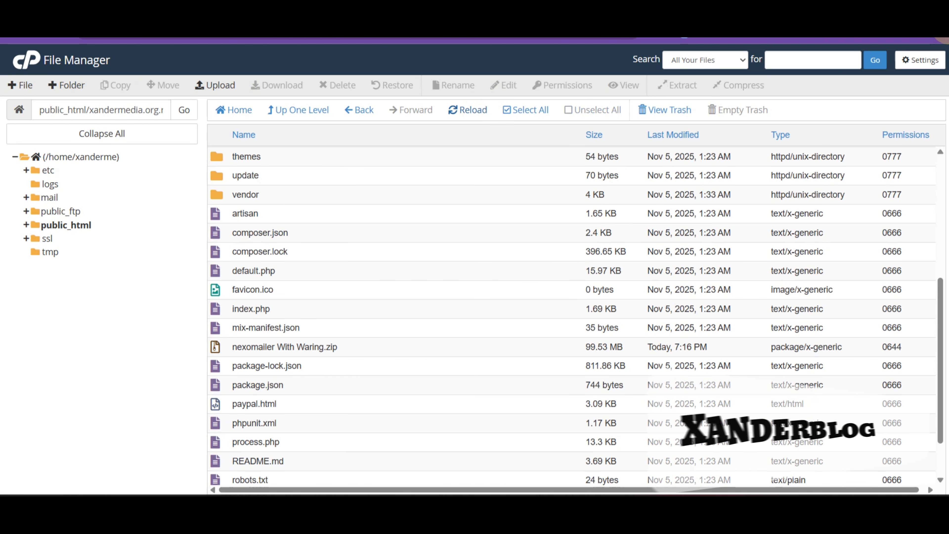
Turn on Show Hidden Files (dotfiles) in the File Manager settings and save
click(931, 62)
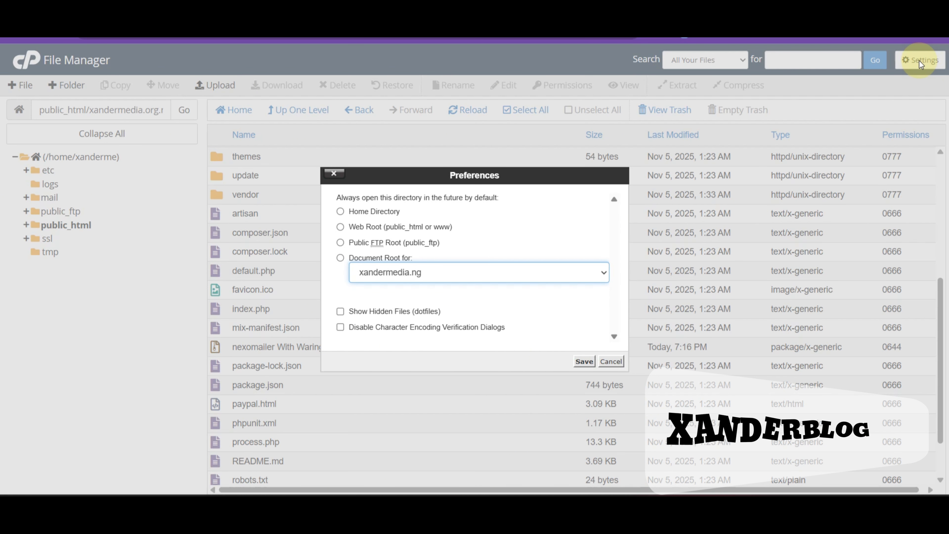
click(340, 311)
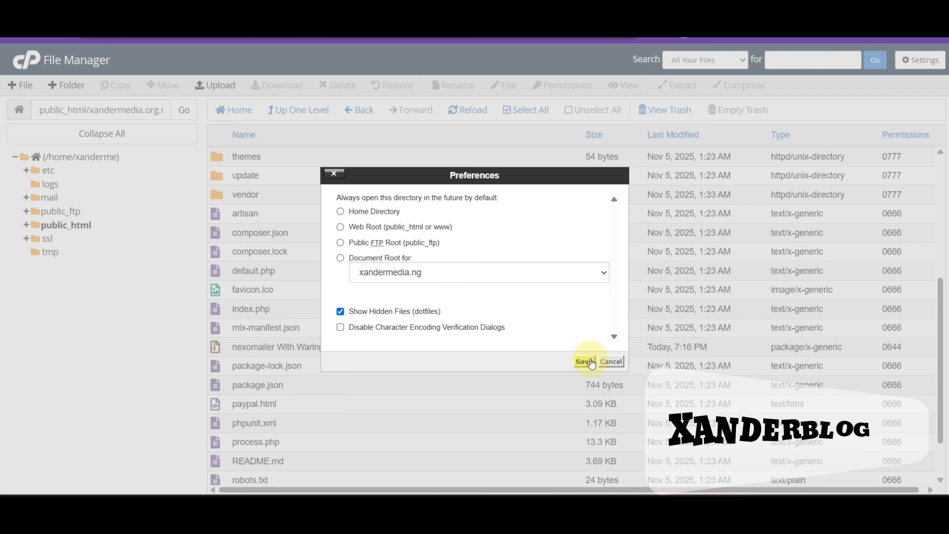
click(589, 360)
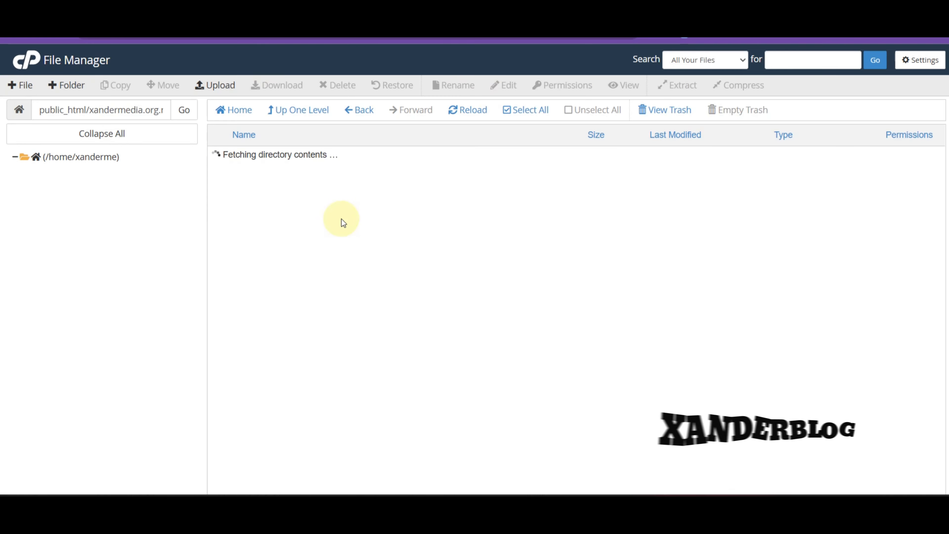
Open the .env file in the editor, accepting its encoding
scroll(317, 253, down, 3)
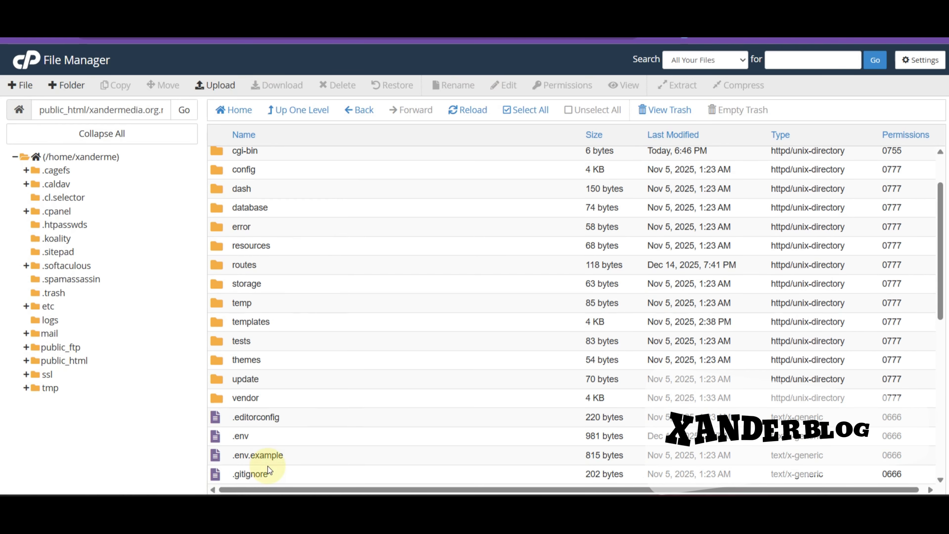
click(291, 436)
right_click(284, 437)
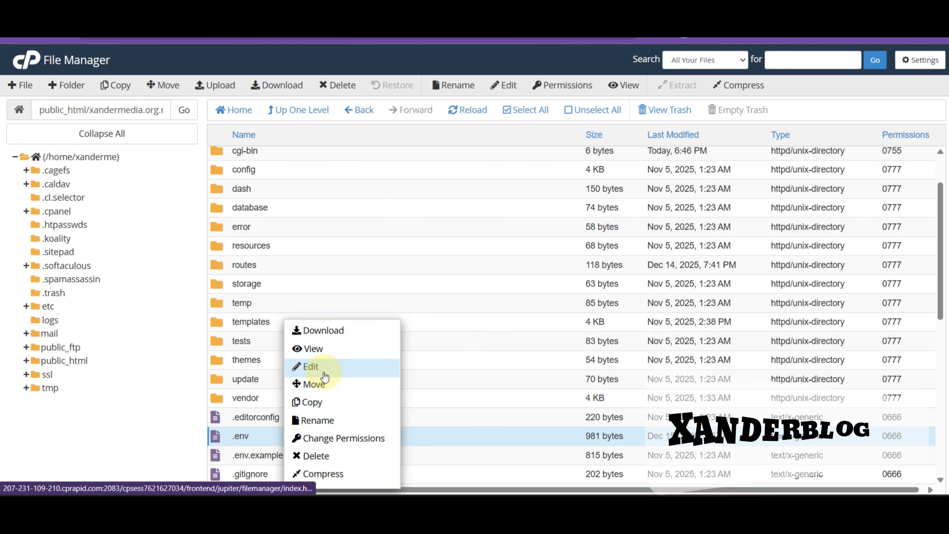
click(311, 367)
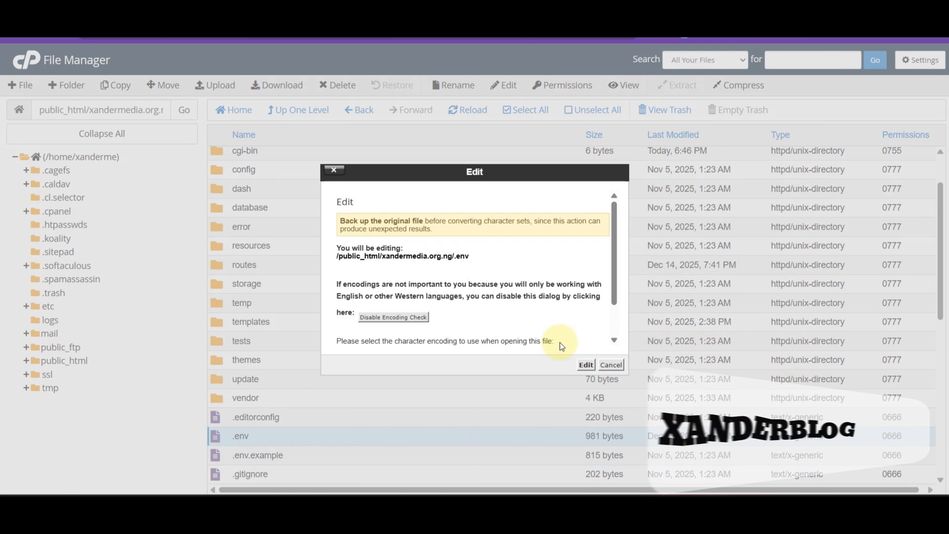
click(581, 363)
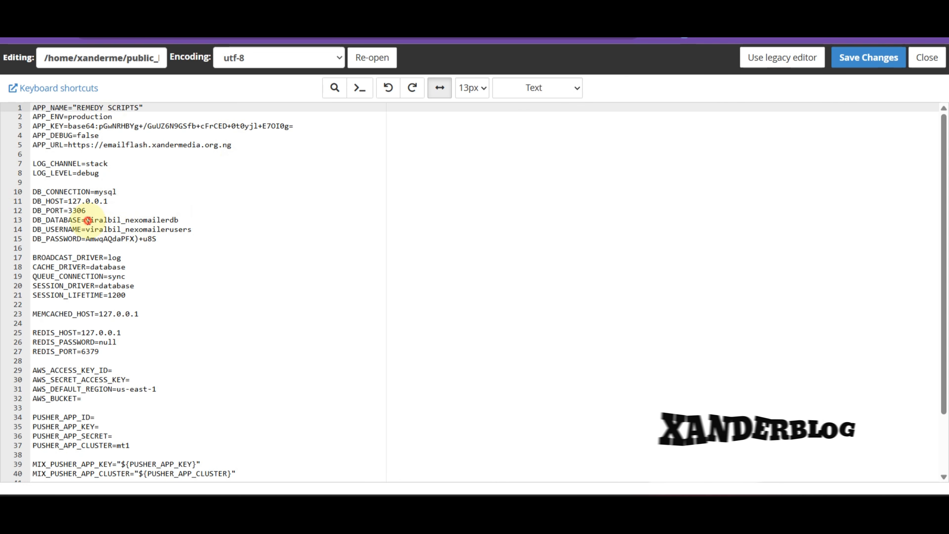
Paste the new database name, username and password from clipboard history over lines 13–15
drag(86, 220, 205, 221)
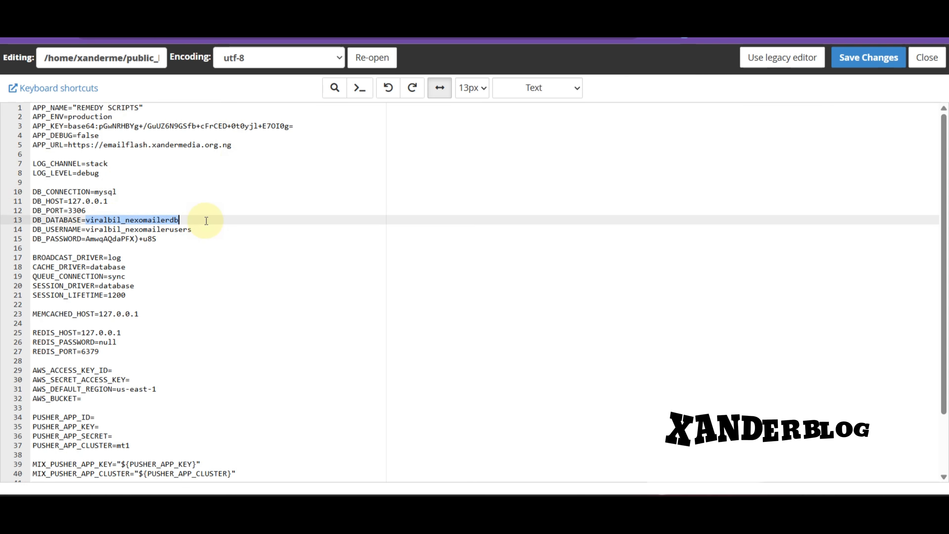
key(super+v)
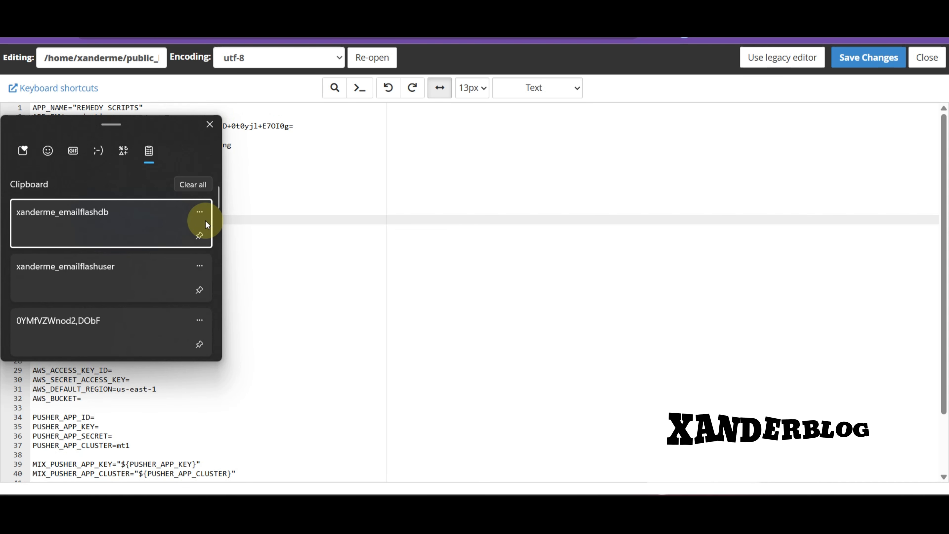
click(151, 226)
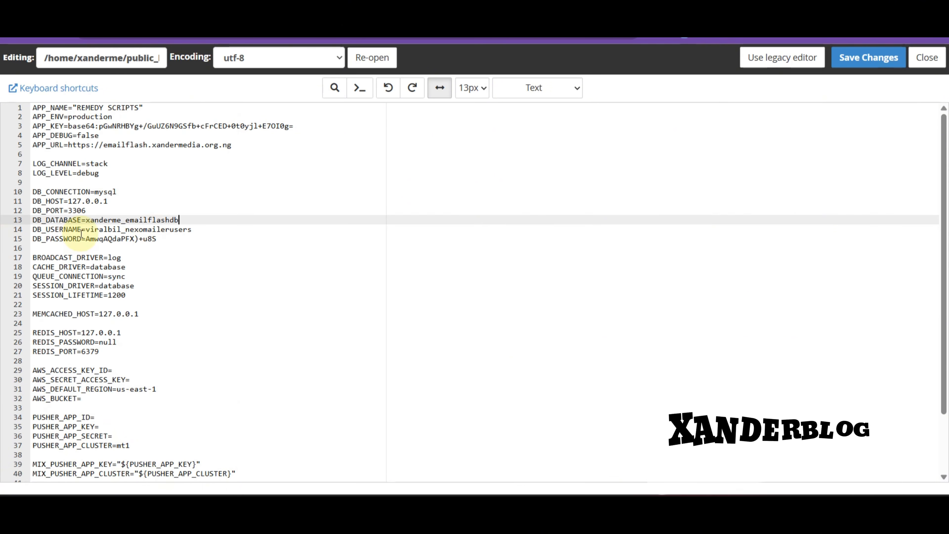
drag(85, 233, 178, 234)
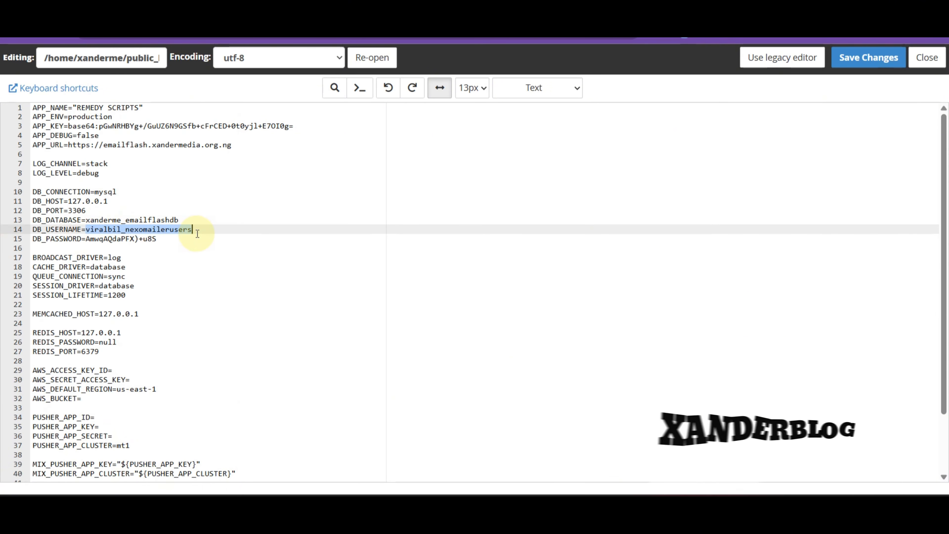
key(super+v)
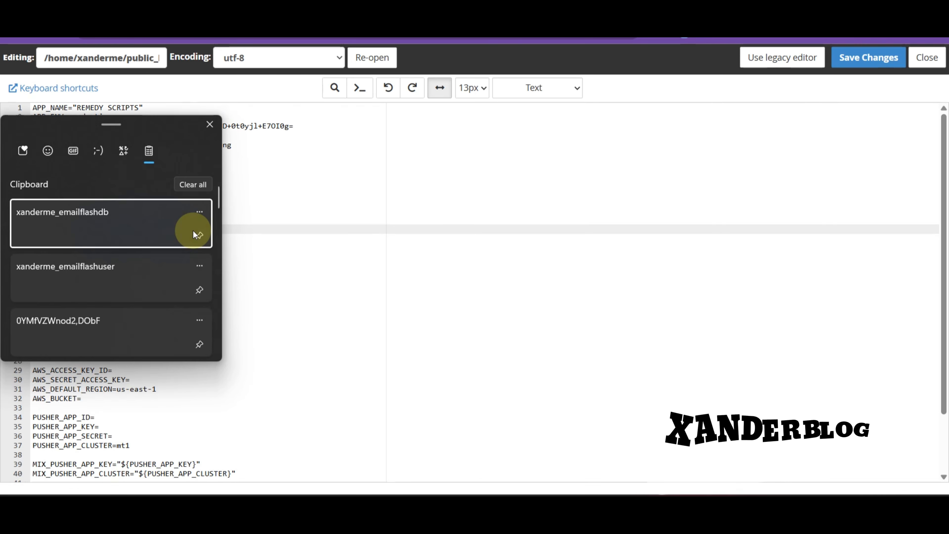
click(96, 285)
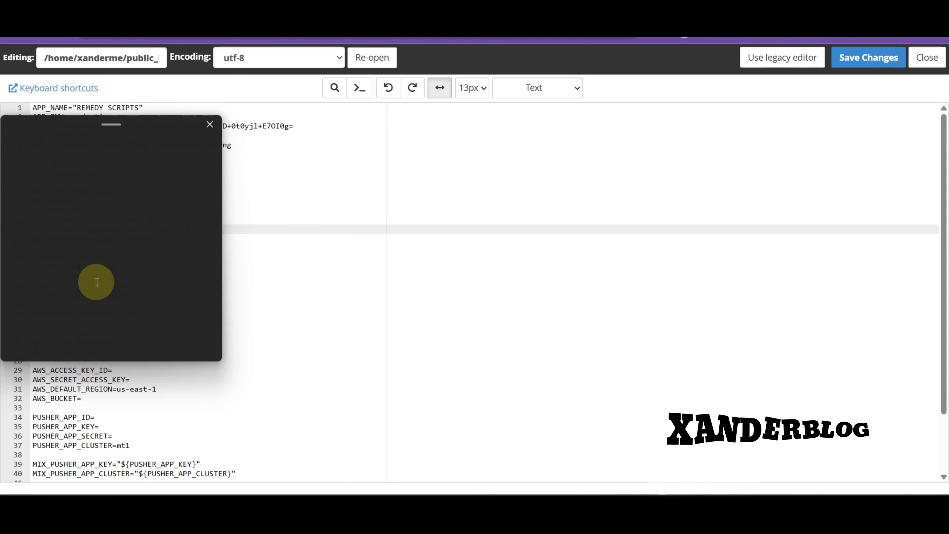
drag(86, 239, 165, 243)
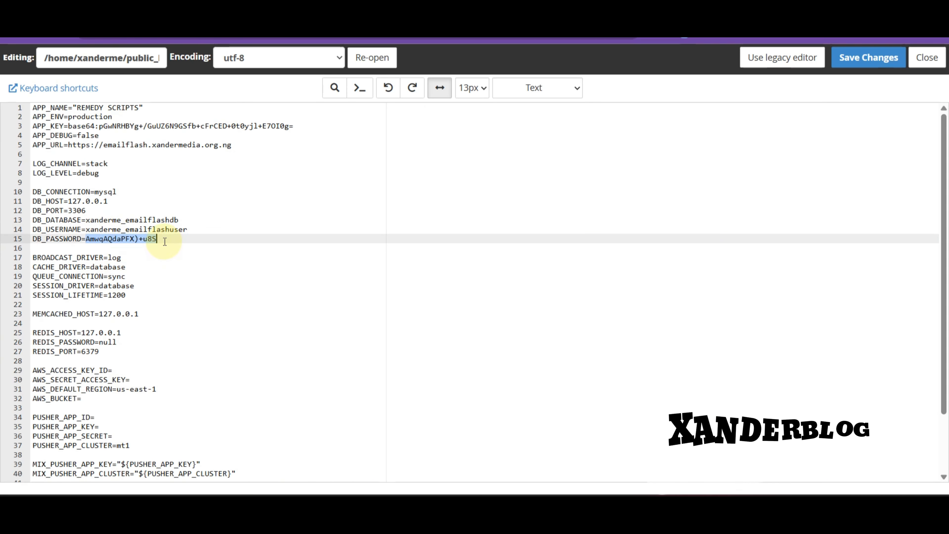
key(super+v)
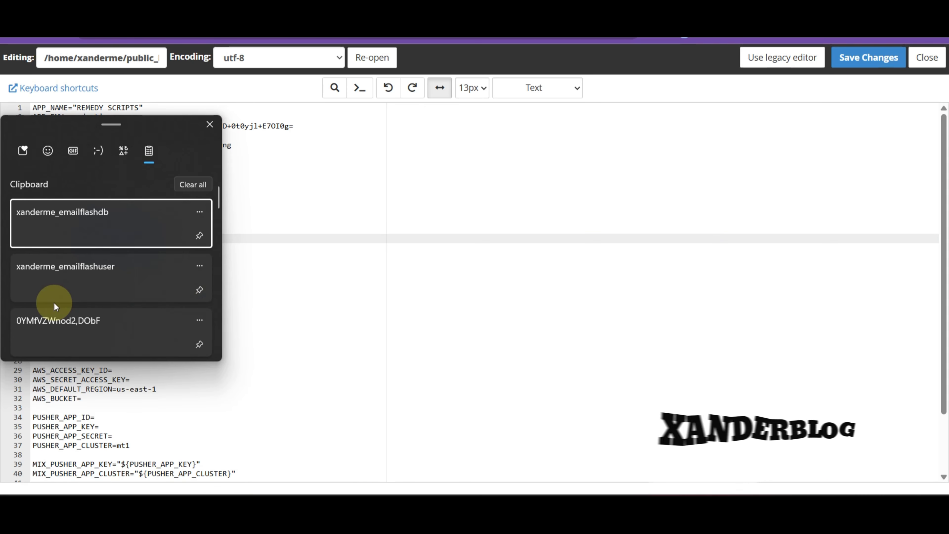
click(69, 319)
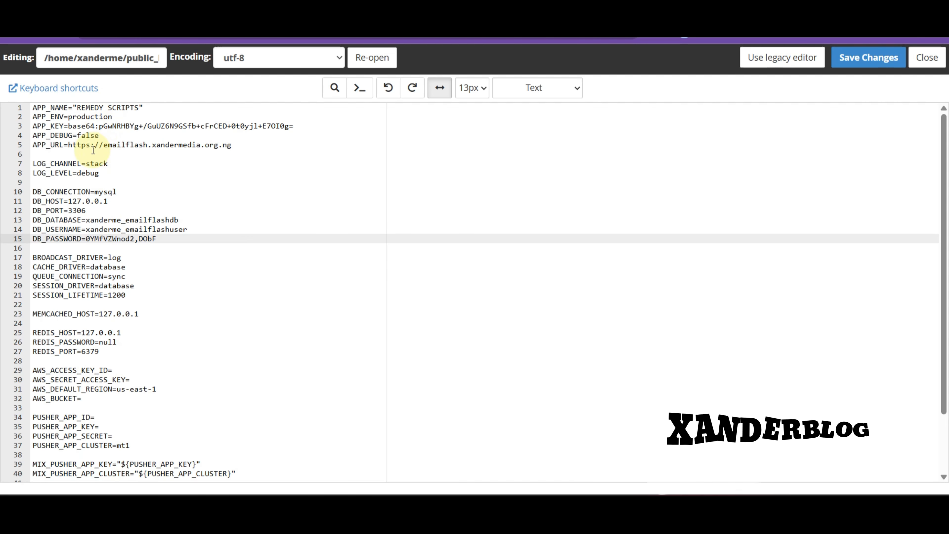
scroll(133, 180, down, 1)
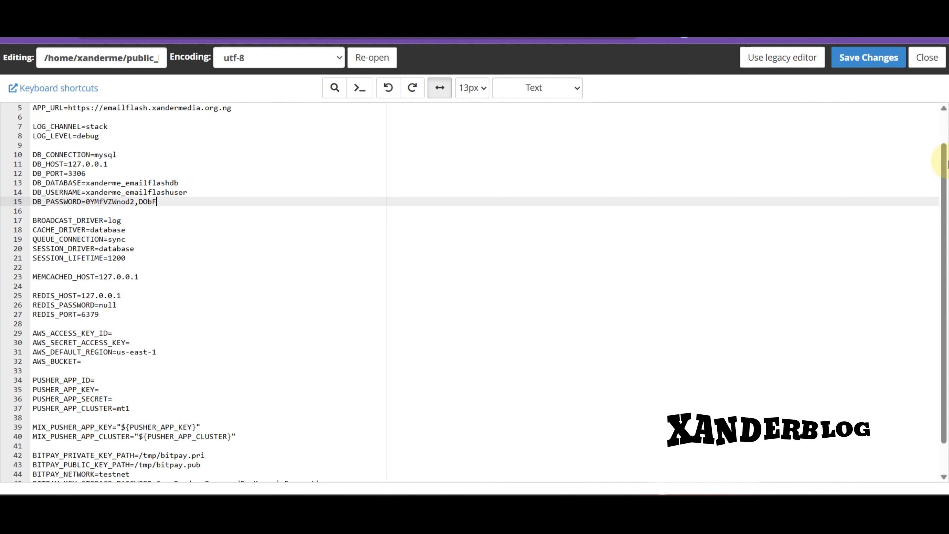
Save the changes to the .env file
click(849, 56)
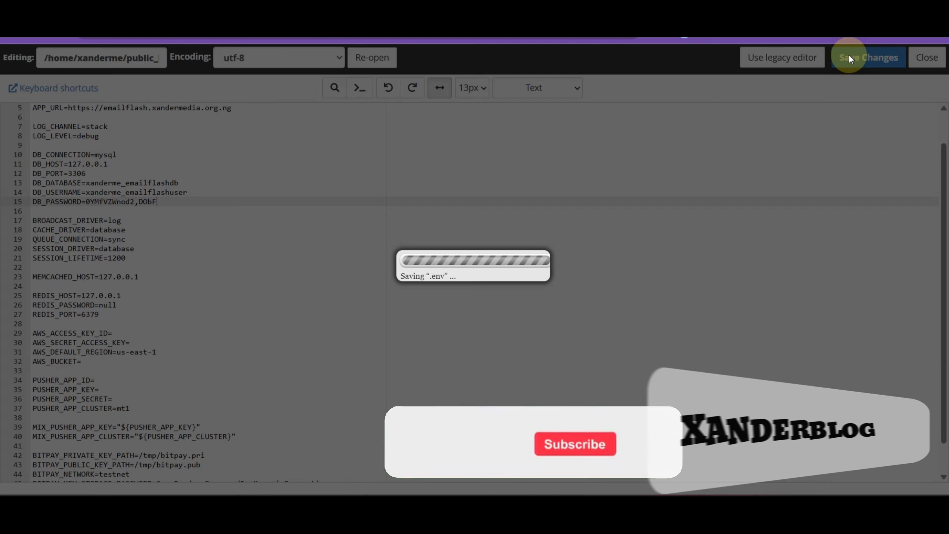
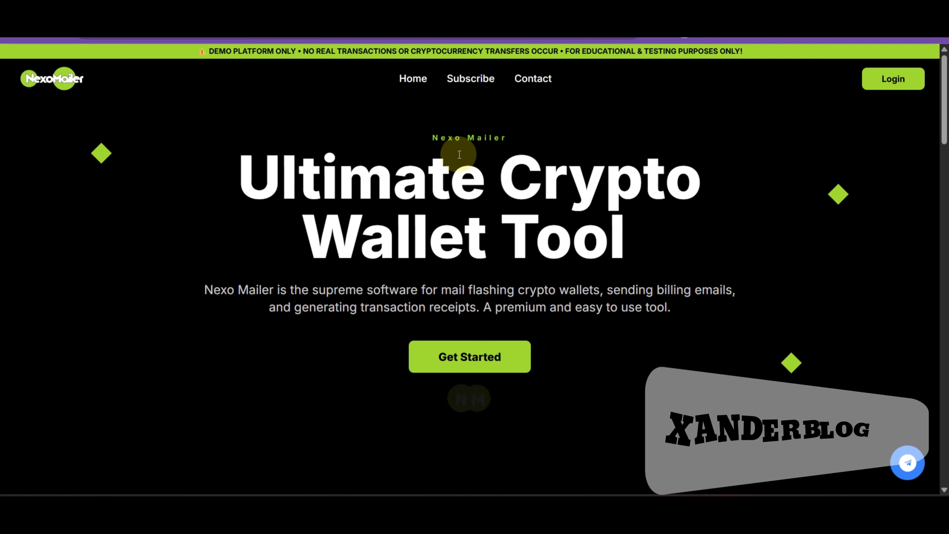
scroll(589, 207, down, 3)
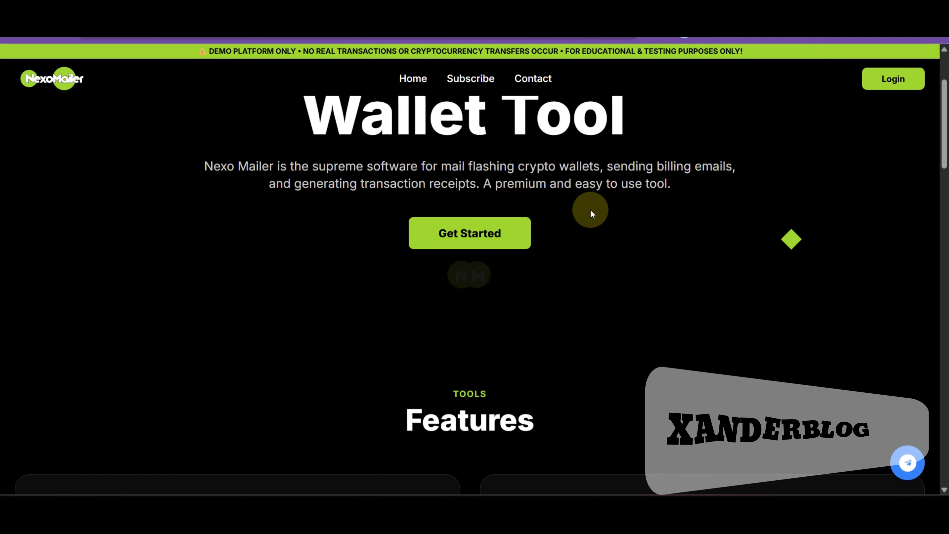
scroll(594, 234, down, 7)
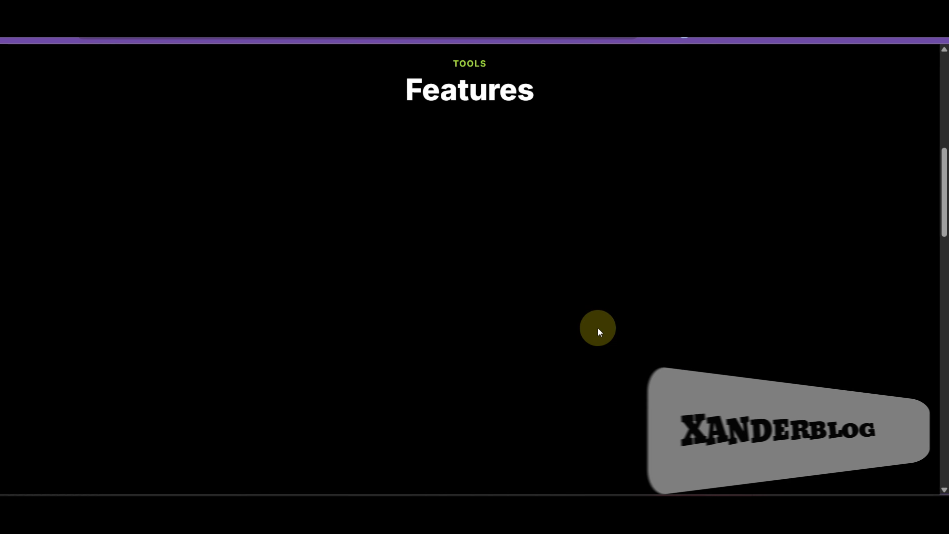
scroll(430, 228, up, 5)
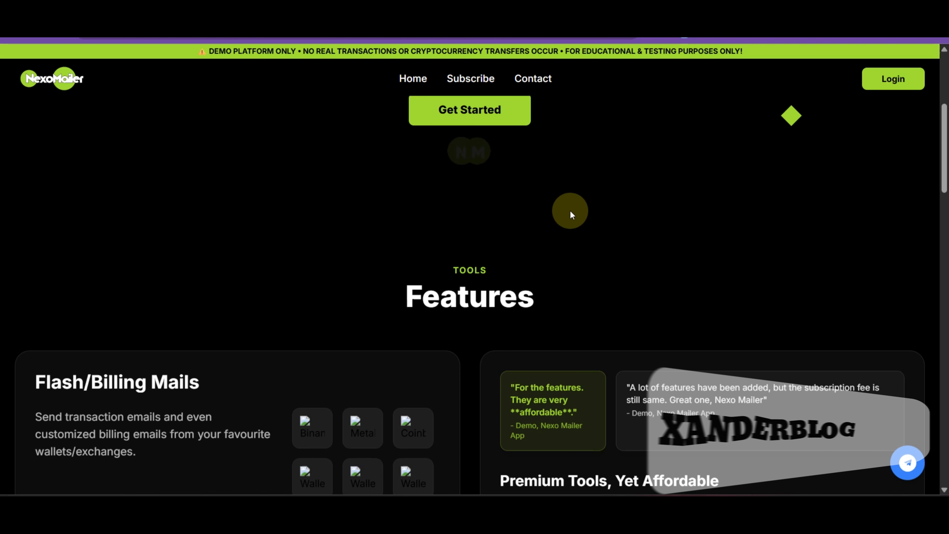
scroll(570, 217, up, 5)
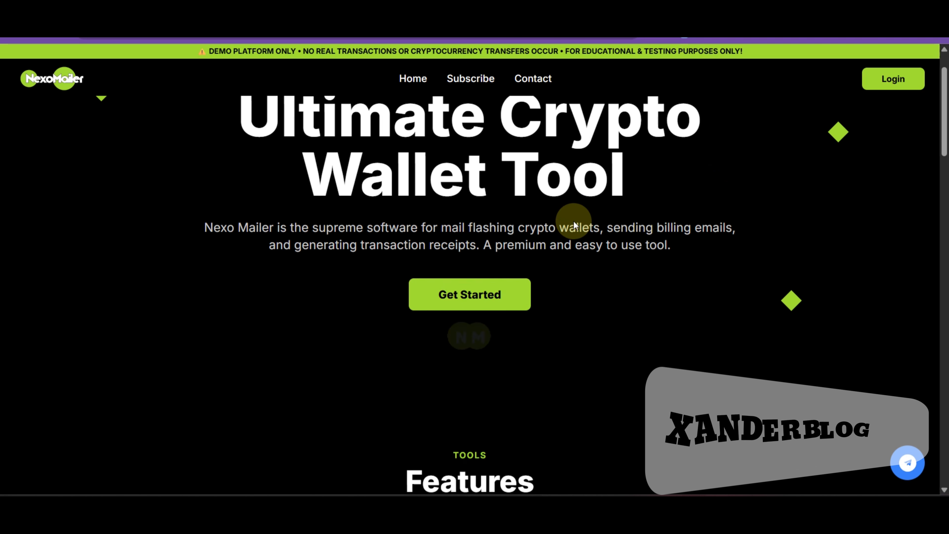